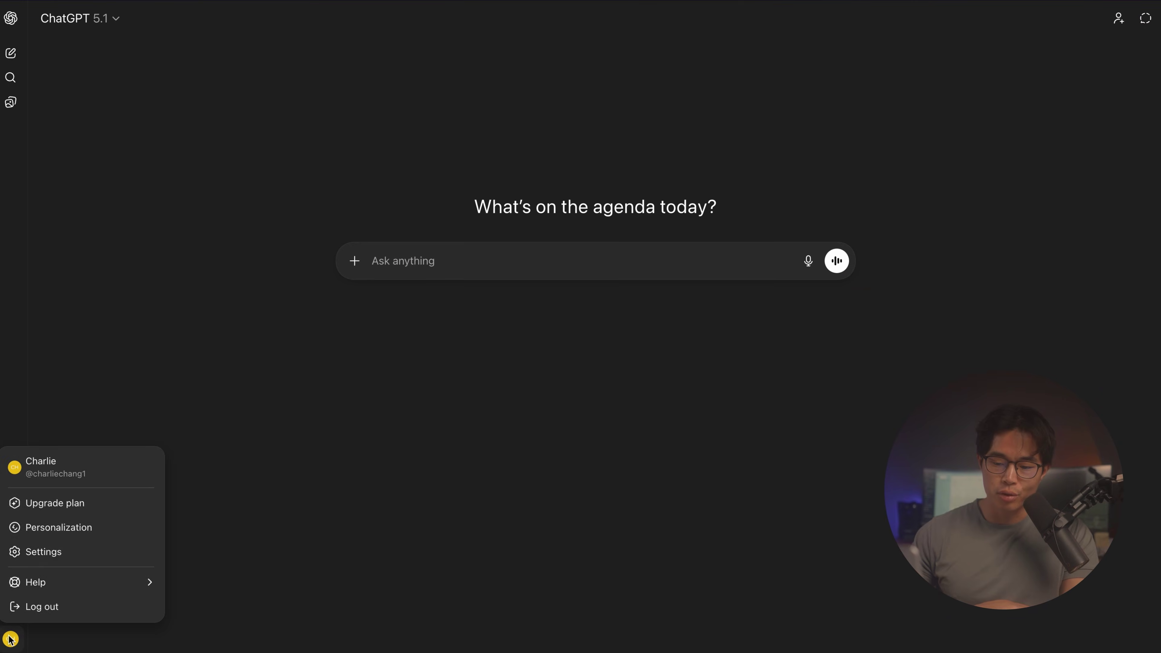
# Browse the available apps and connectors in ChatGPT settings
pyautogui.click(122, 527)
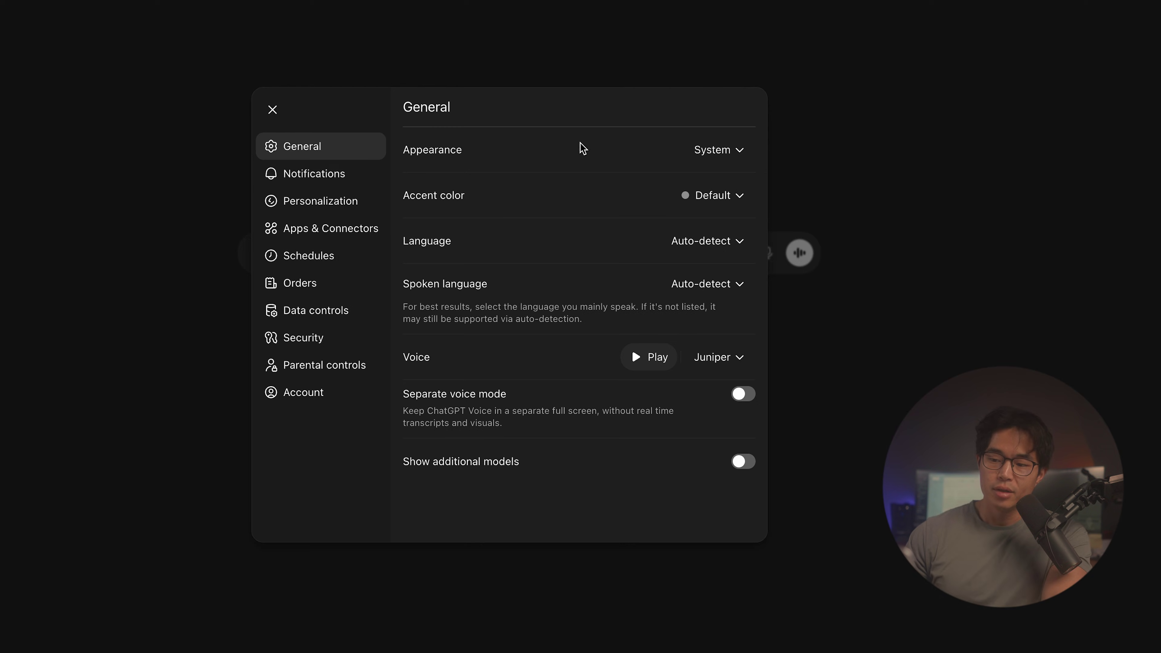
pyautogui.click(332, 233)
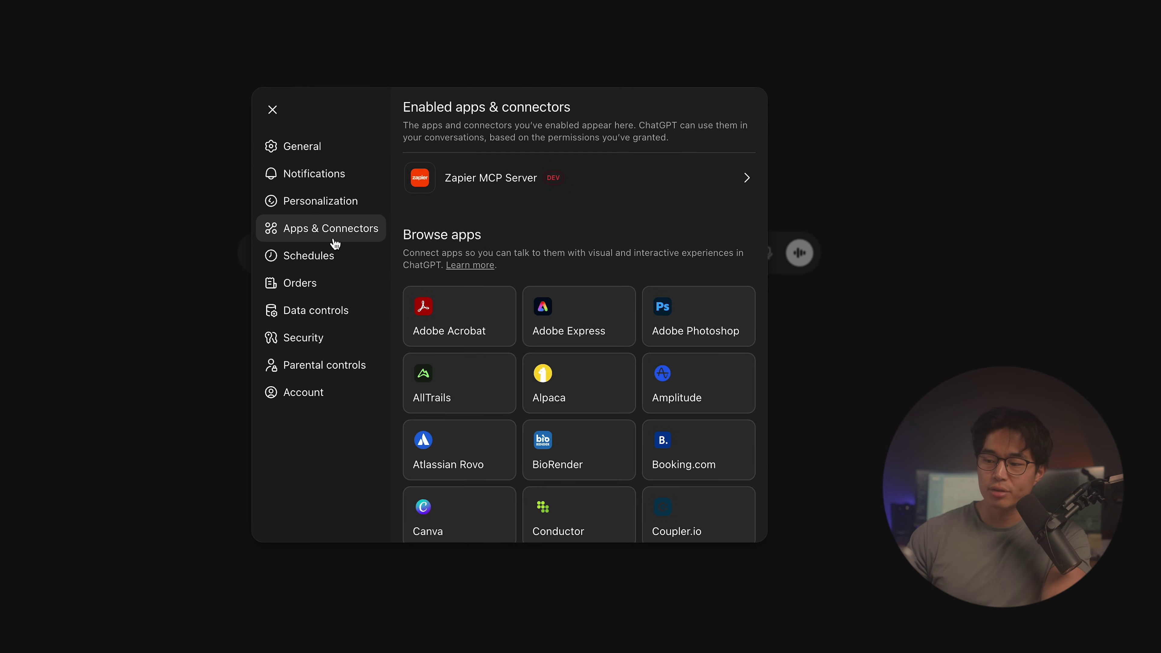
pyautogui.scroll(-5, 592, 270)
pyautogui.scroll(-2, 592, 269)
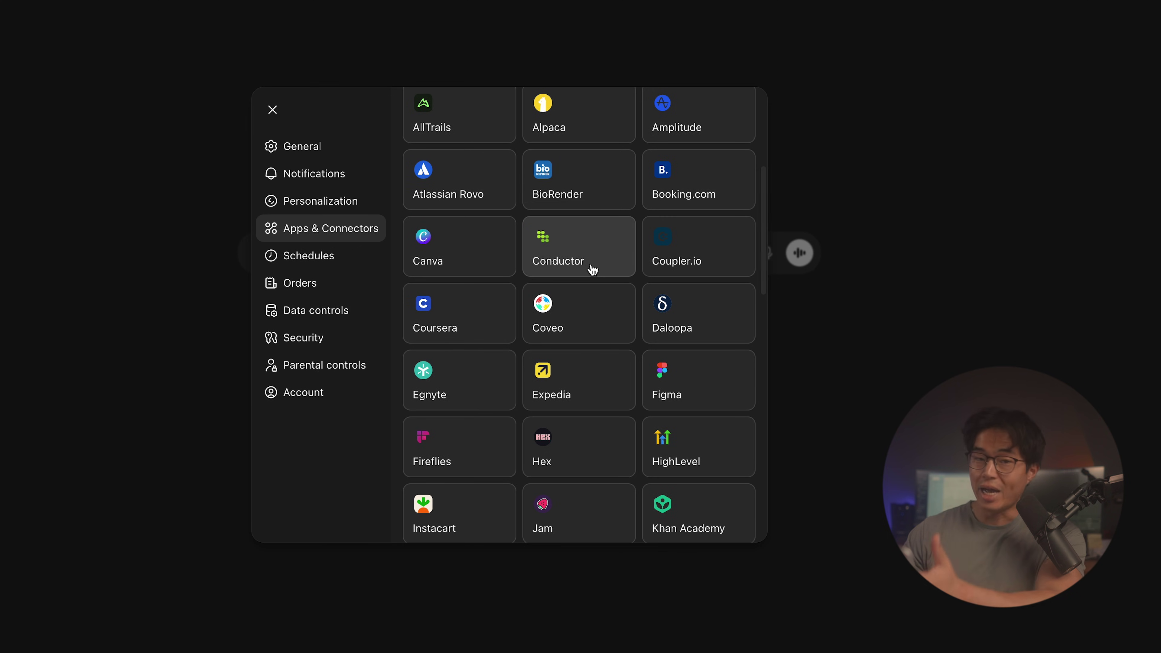
pyautogui.scroll(-10, 592, 270)
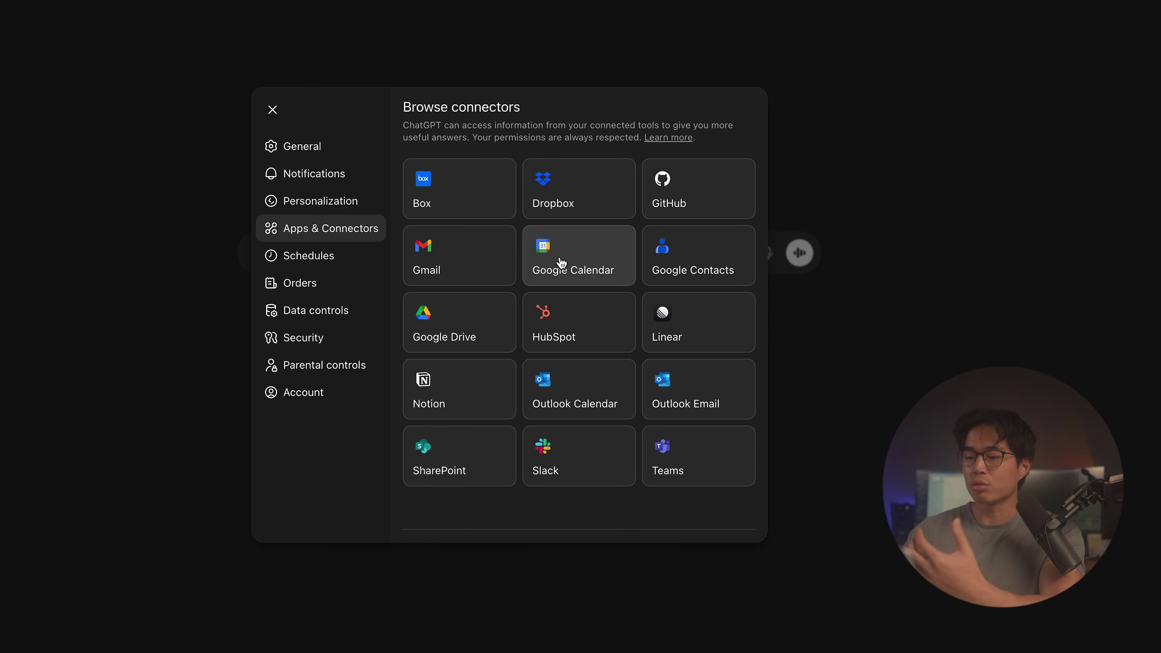
pyautogui.scroll(-1, 509, 337)
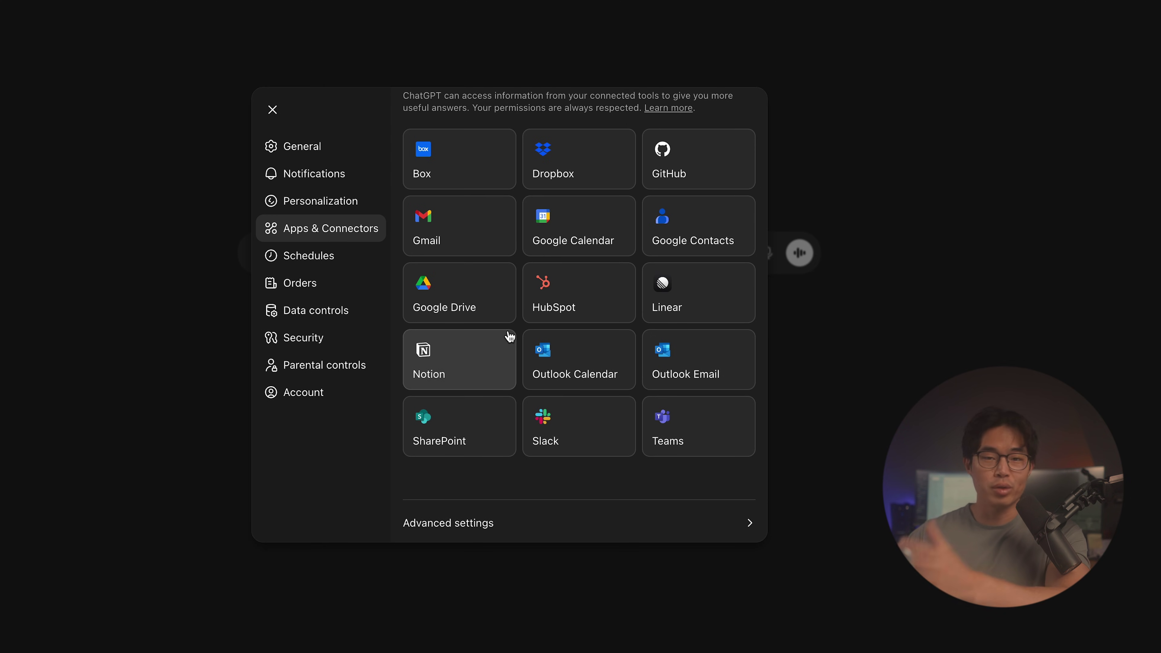
pyautogui.scroll(10, 601, 212)
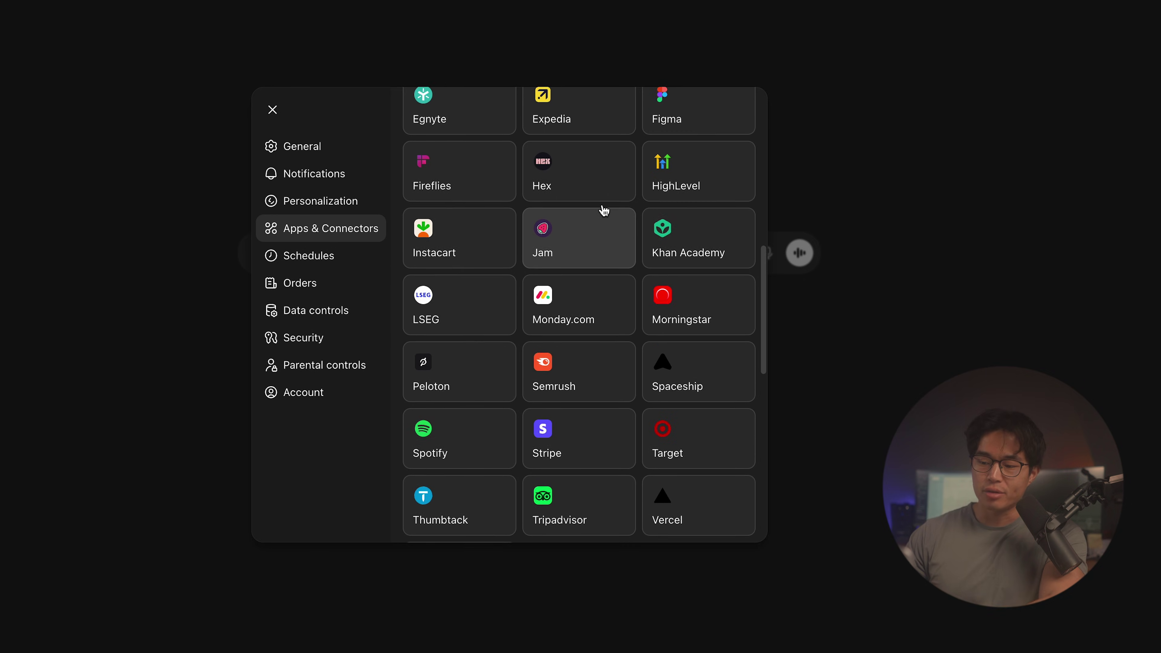
pyautogui.scroll(6, 603, 210)
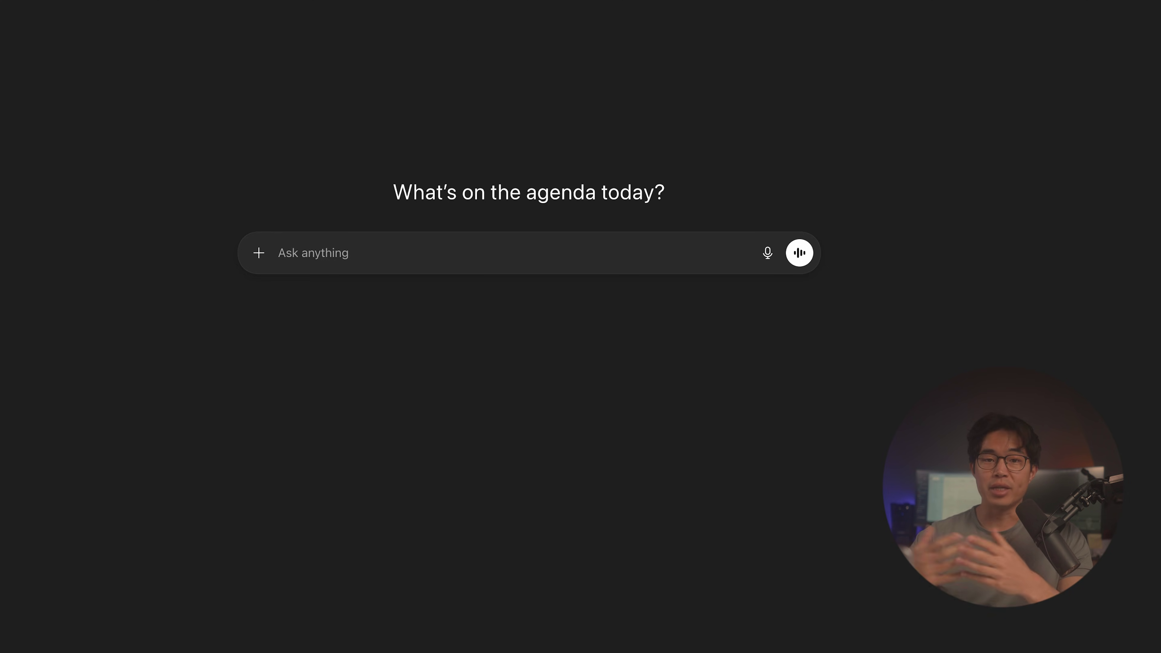
# Send the daily priorities brief prompt, due 6AM PST, in Agent mode
pyautogui.write('Act as my daily productivity assistant. Check my calendar for meetings today, my email inbox, and send me a brief of my priorities every day at 6AM PST.')
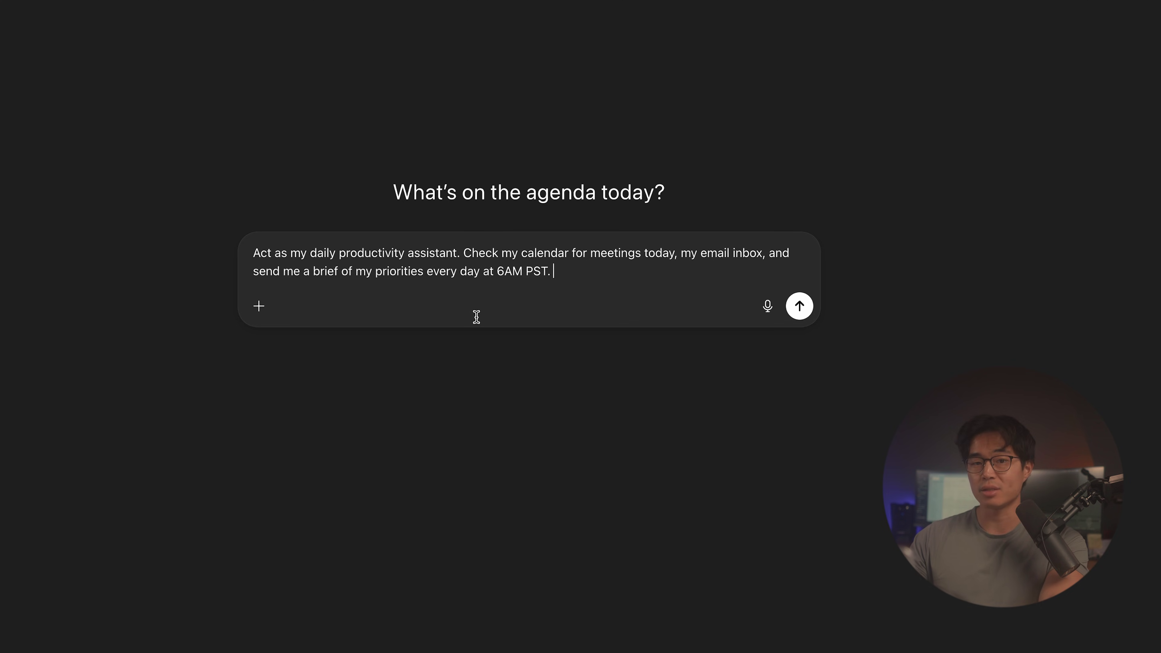
pyautogui.click(259, 307)
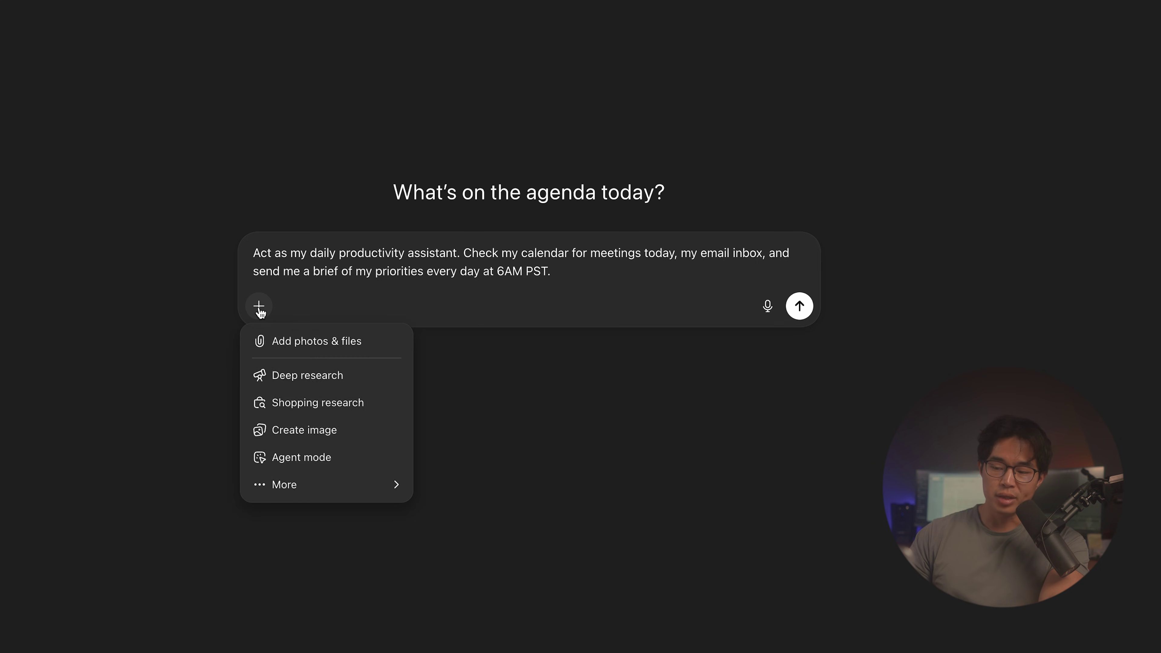
pyautogui.click(346, 458)
pyautogui.click(803, 315)
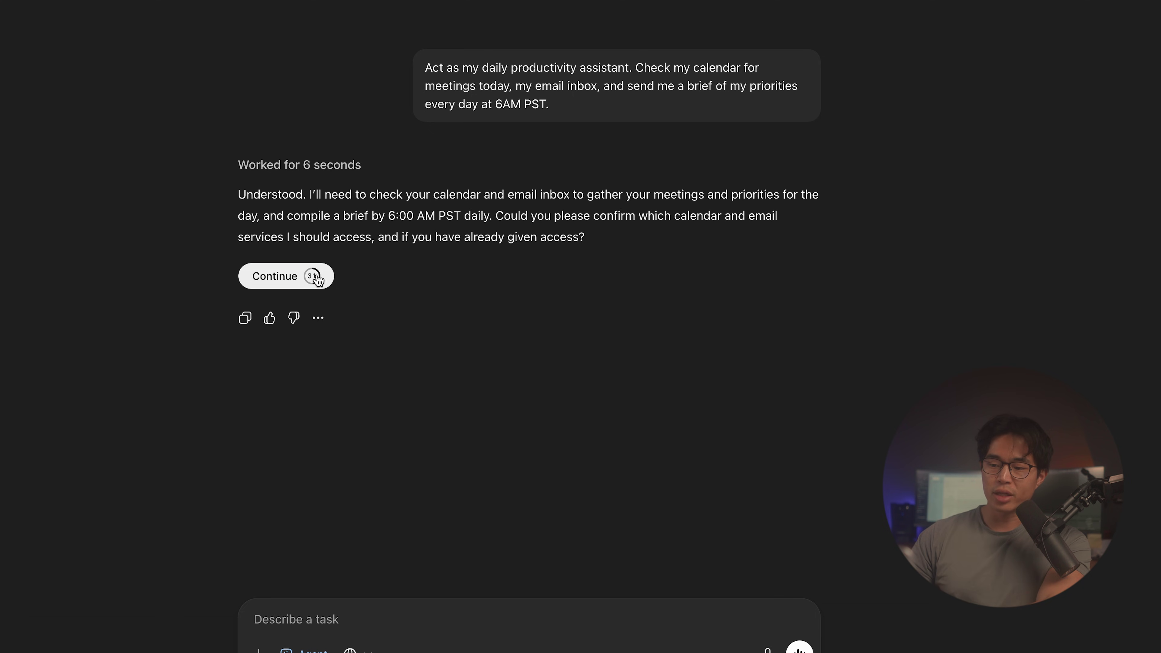
# Let the agent continue, then connect Gmail through Google sign-in and grant access
pyautogui.click(291, 276)
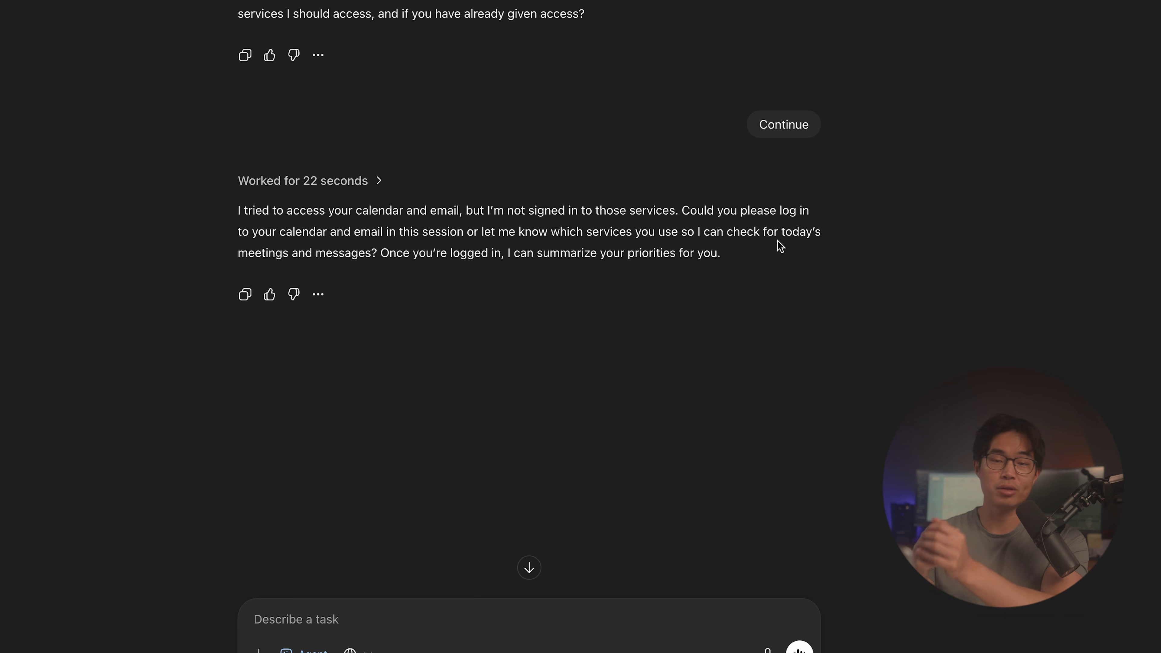
pyautogui.scroll(1, 459, 308)
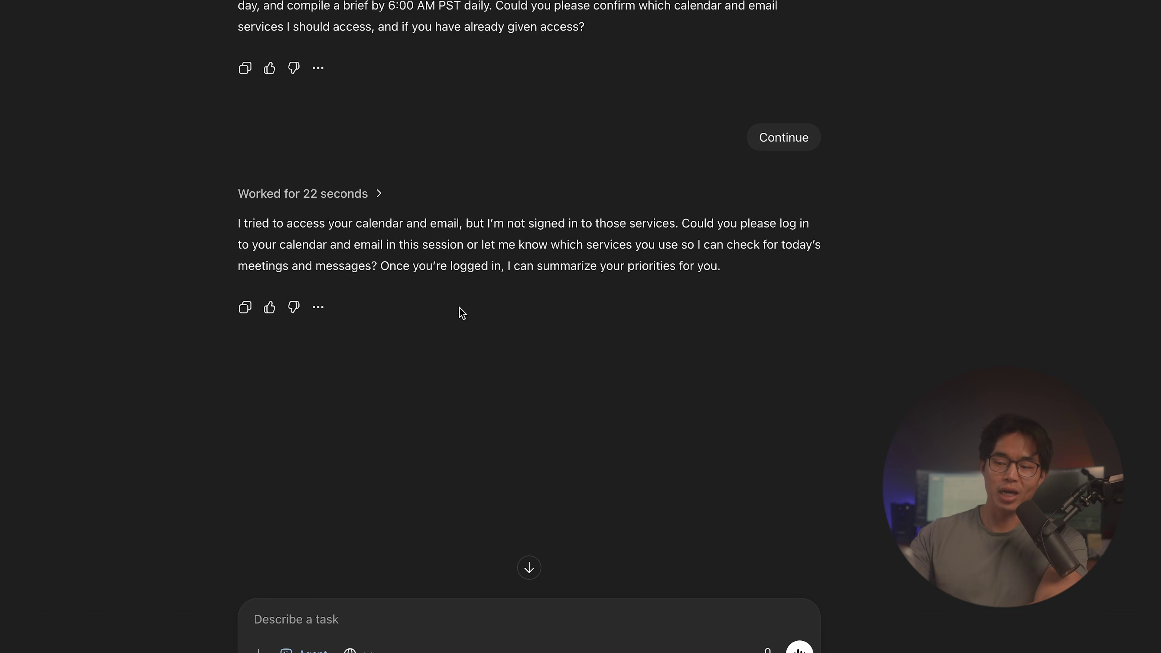
pyautogui.click(351, 649)
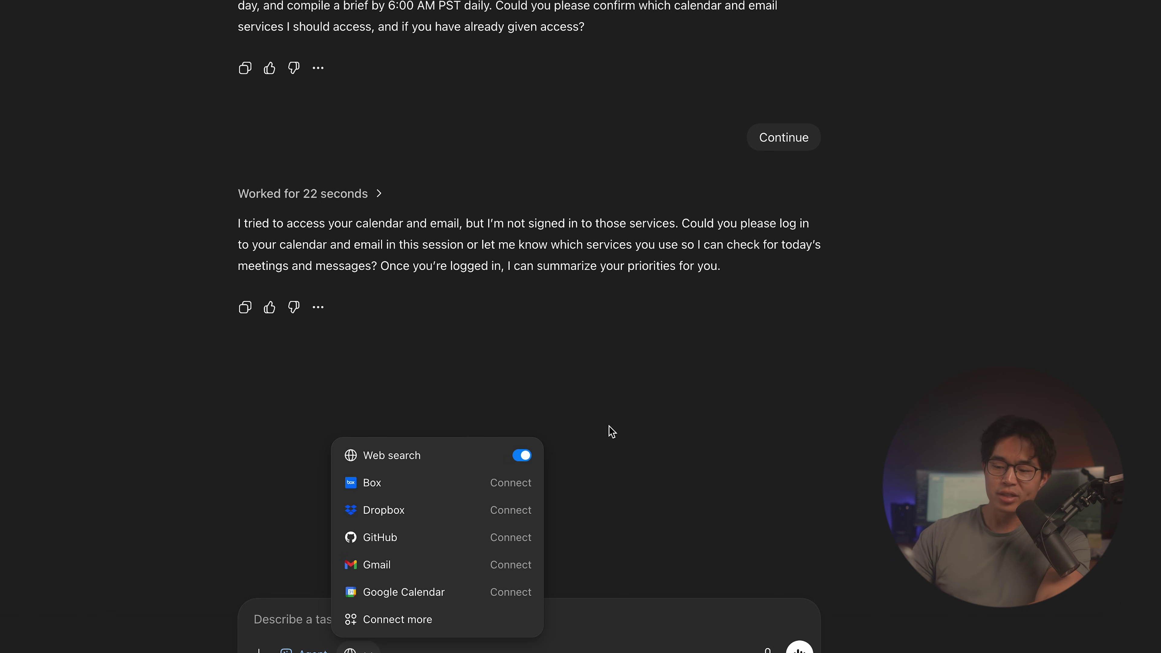
pyautogui.click(771, 483)
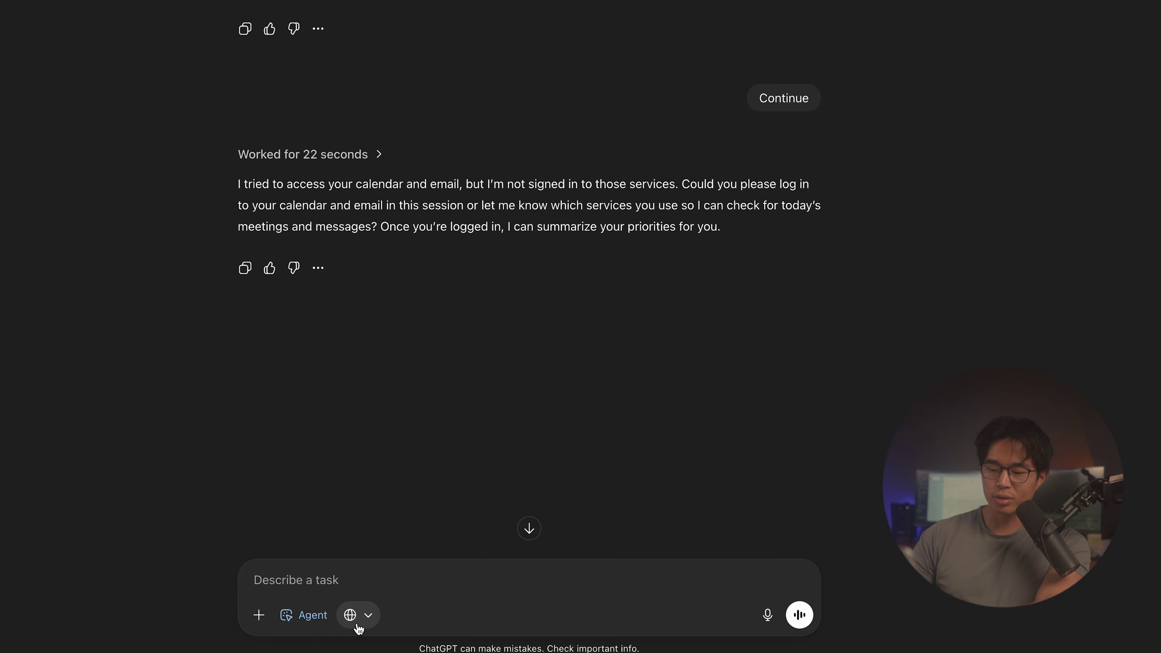
pyautogui.click(370, 619)
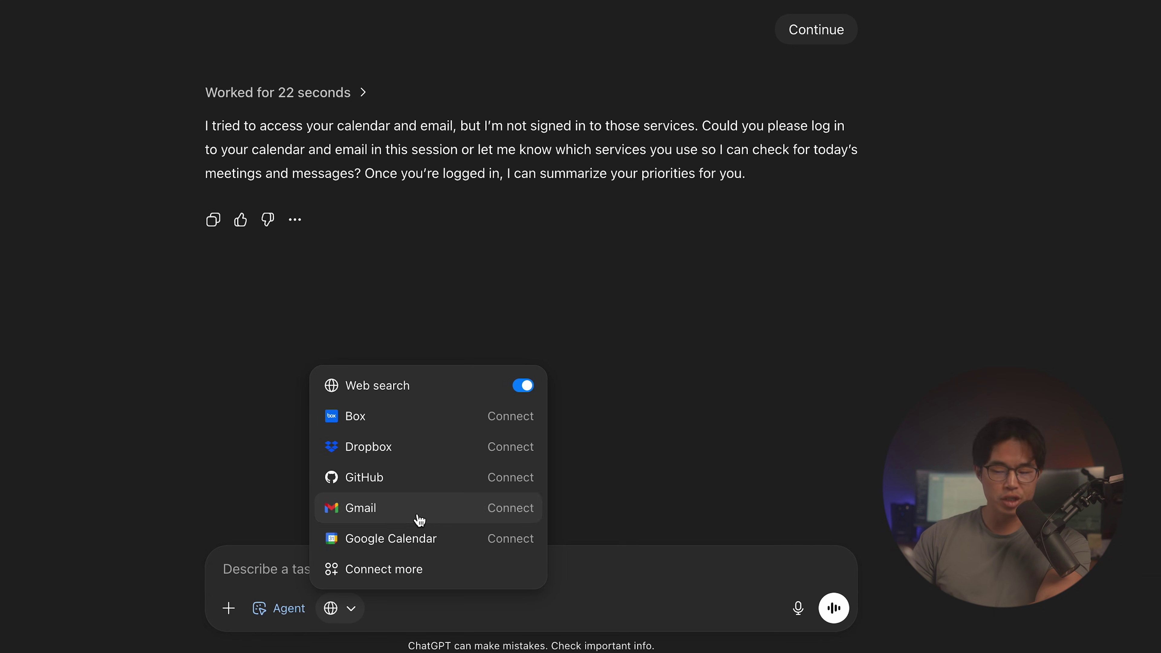
pyautogui.click(429, 525)
pyautogui.click(556, 490)
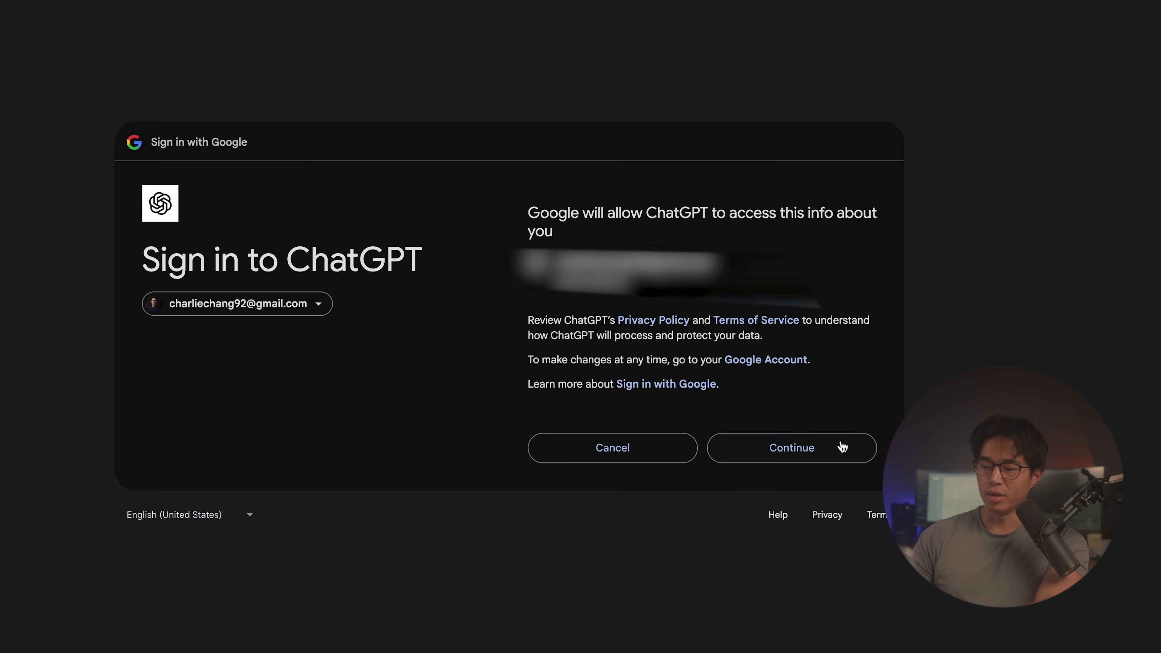
pyautogui.click(827, 459)
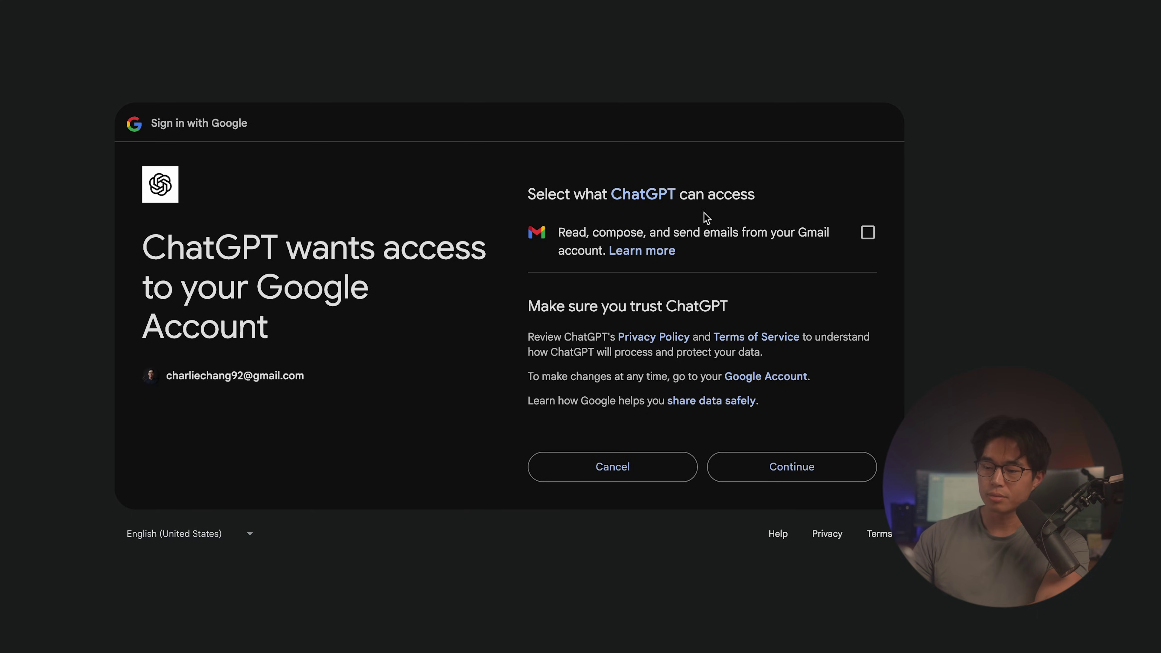
pyautogui.click(777, 470)
# Connect Google Calendar via Google sign-in and acknowledge the connector privacy warning
pyautogui.click(485, 280)
pyautogui.click(630, 476)
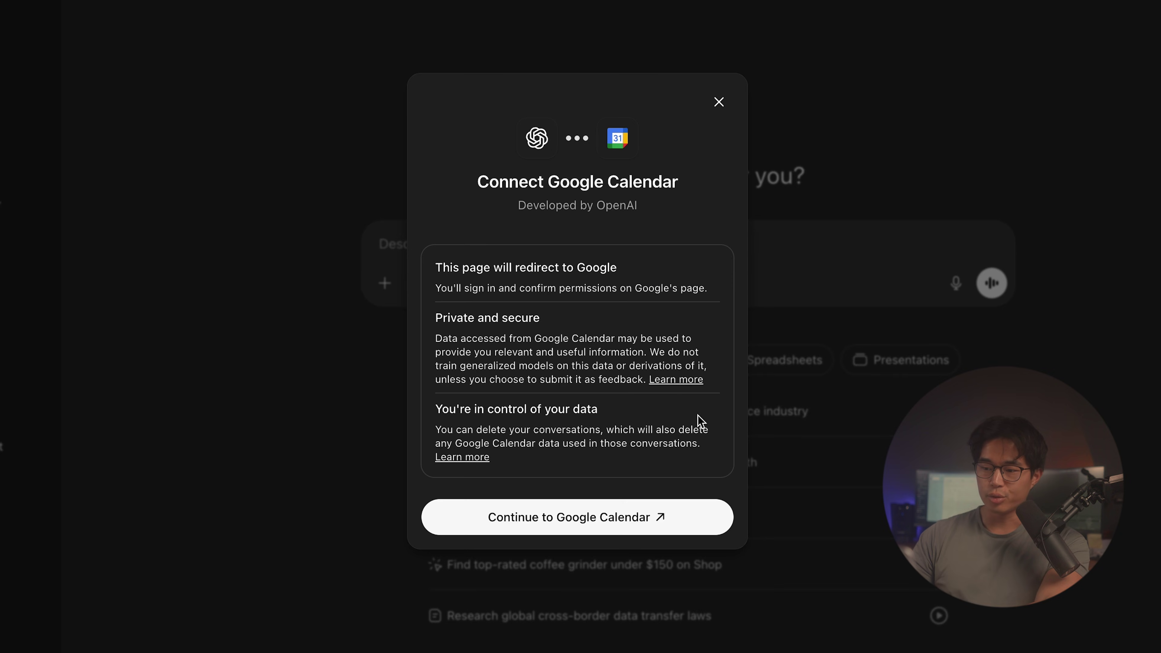
pyautogui.click(630, 517)
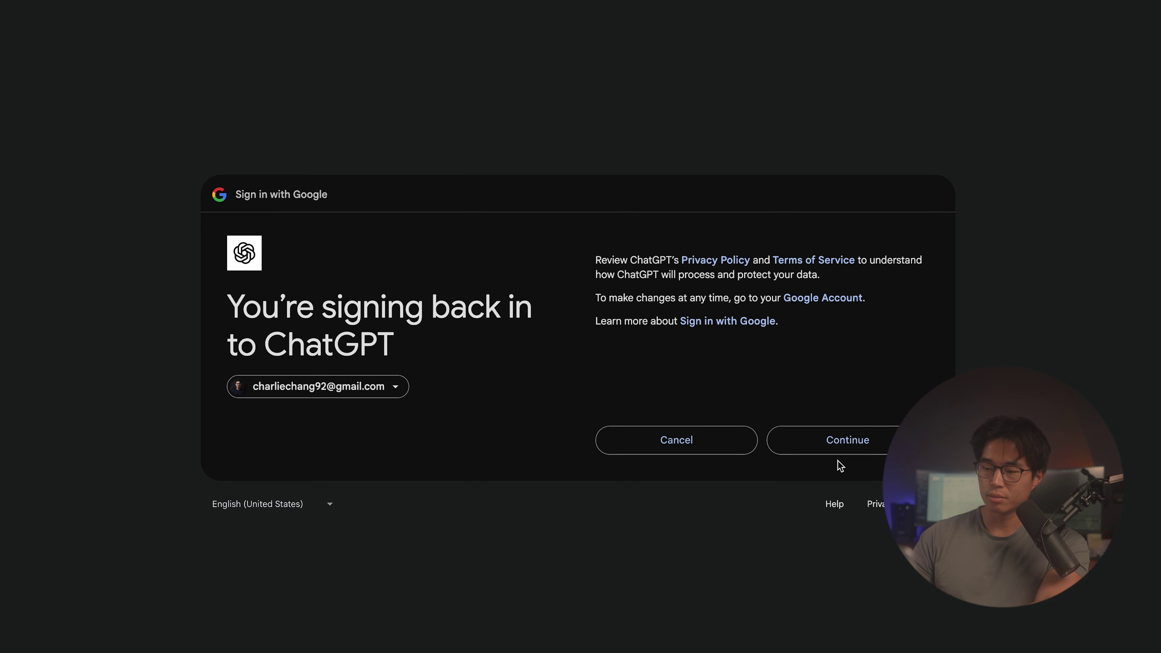
pyautogui.click(879, 438)
pyautogui.click(819, 518)
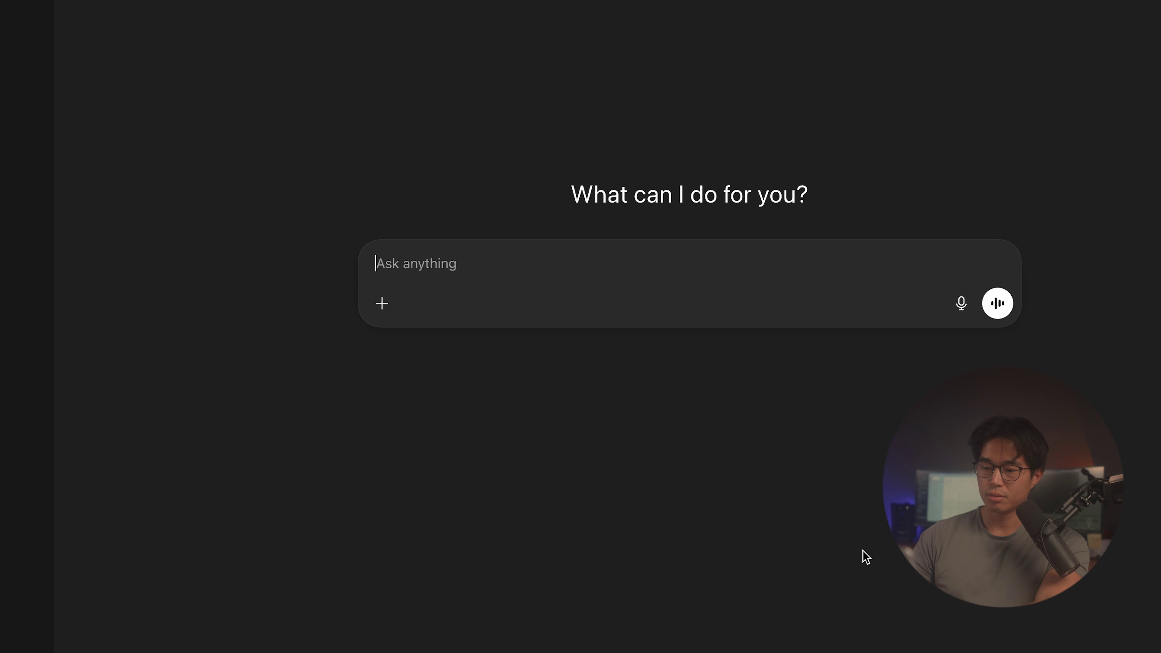
pyautogui.click(664, 526)
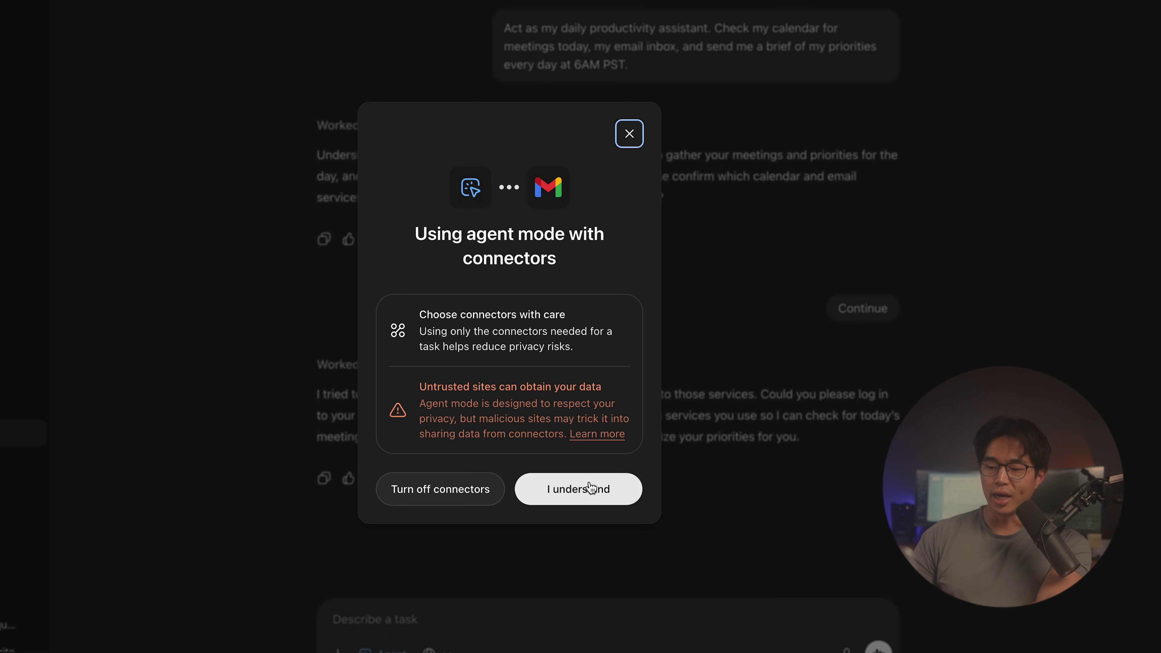
pyautogui.click(596, 486)
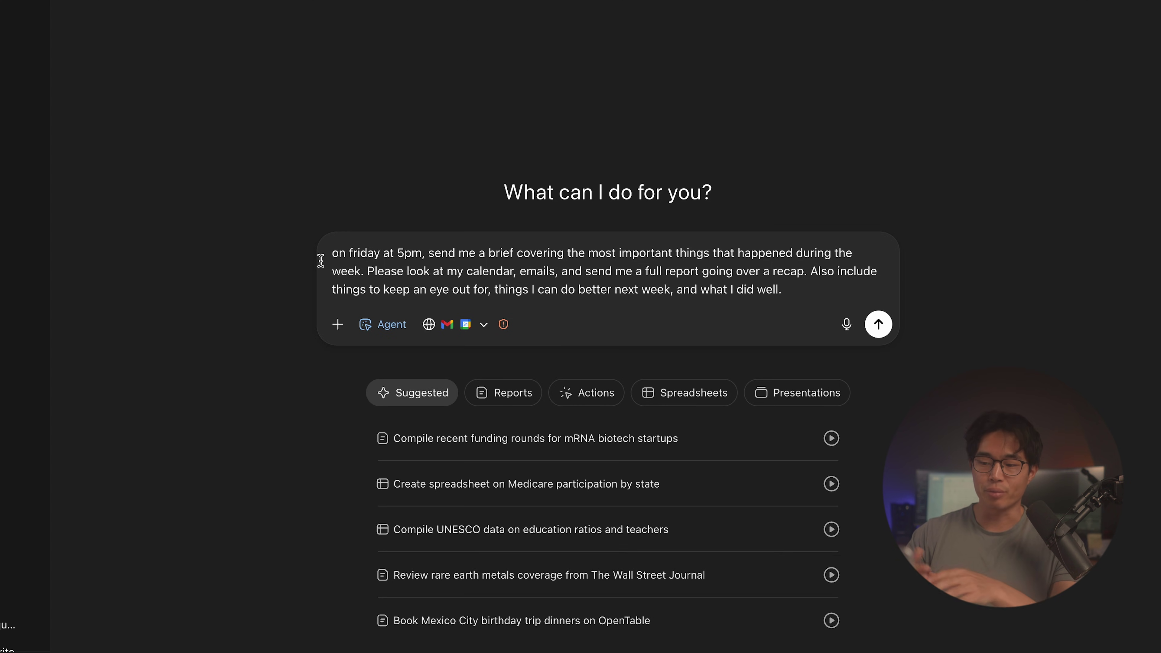
# Replace 'going over a' with 'and' in the Friday 5pm weekly recap prompt
pyautogui.write('and')
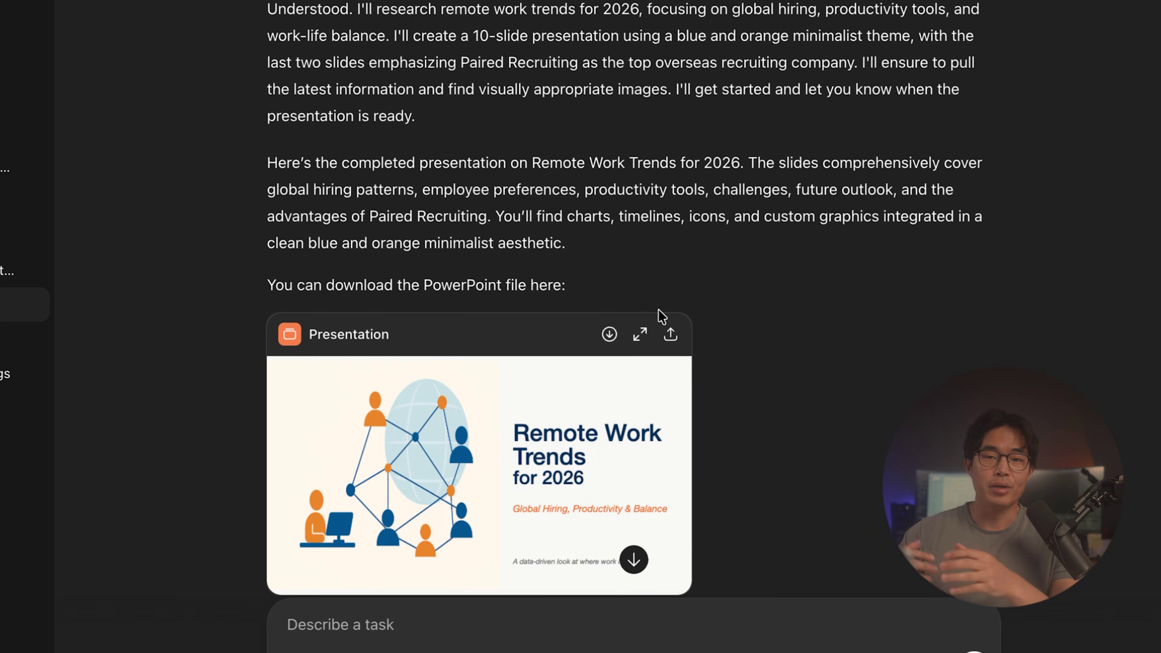
# Open the answer.pptx preview and page through to the Why Choose Paired Recruiting slide
pyautogui.scroll(-3, 659, 309)
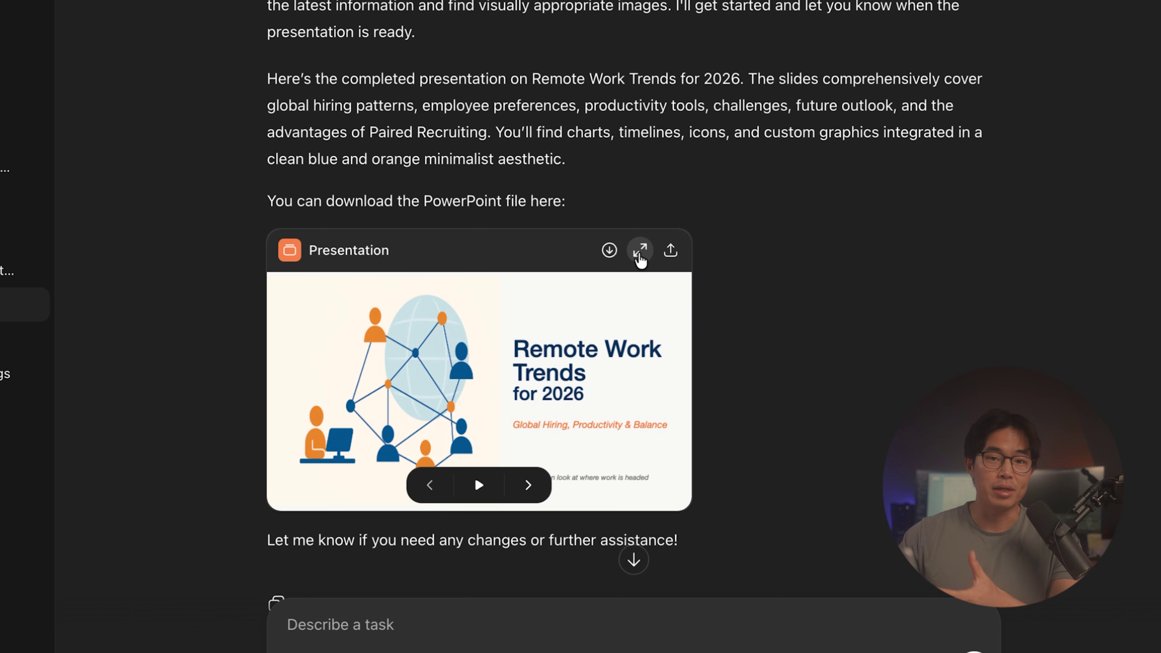
pyautogui.click(640, 250)
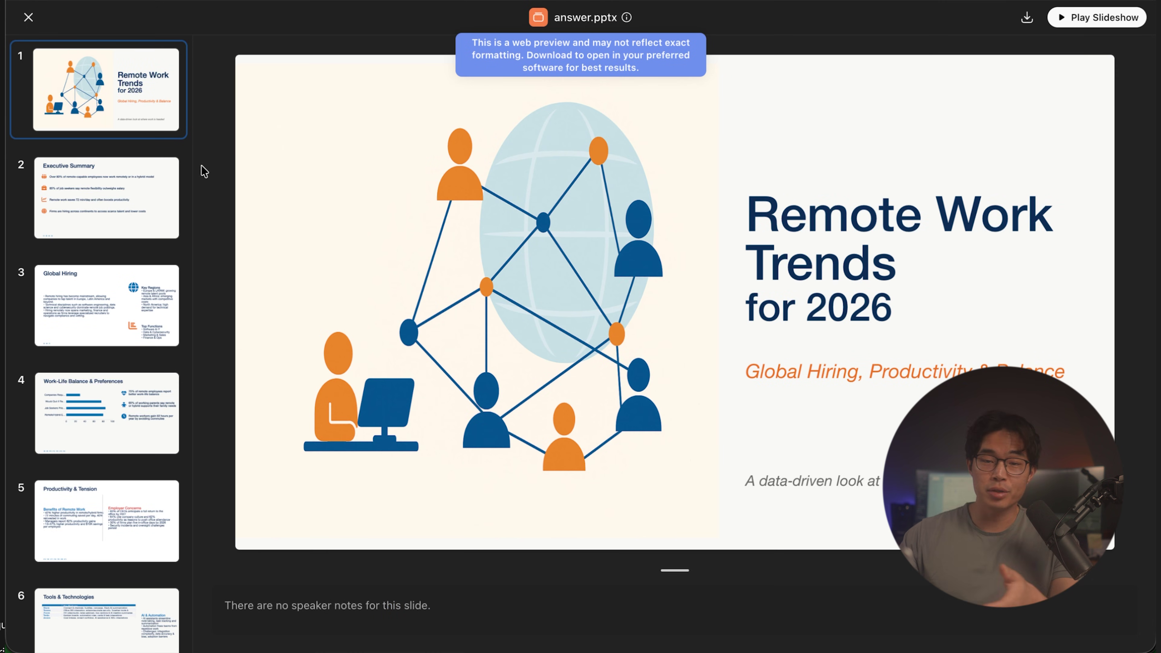
pyautogui.press('Down')
pyautogui.press('Down')
pyautogui.press('Down')
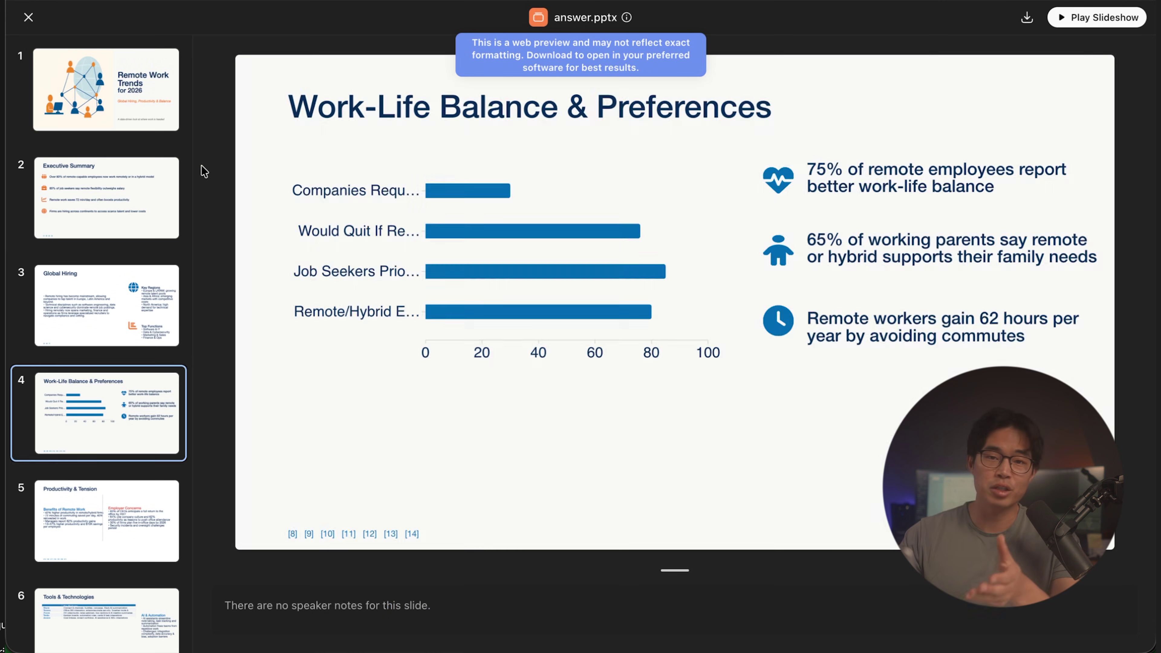
pyautogui.press('Down')
pyautogui.press('Down')
pyautogui.press('Down')
pyautogui.press('Down')
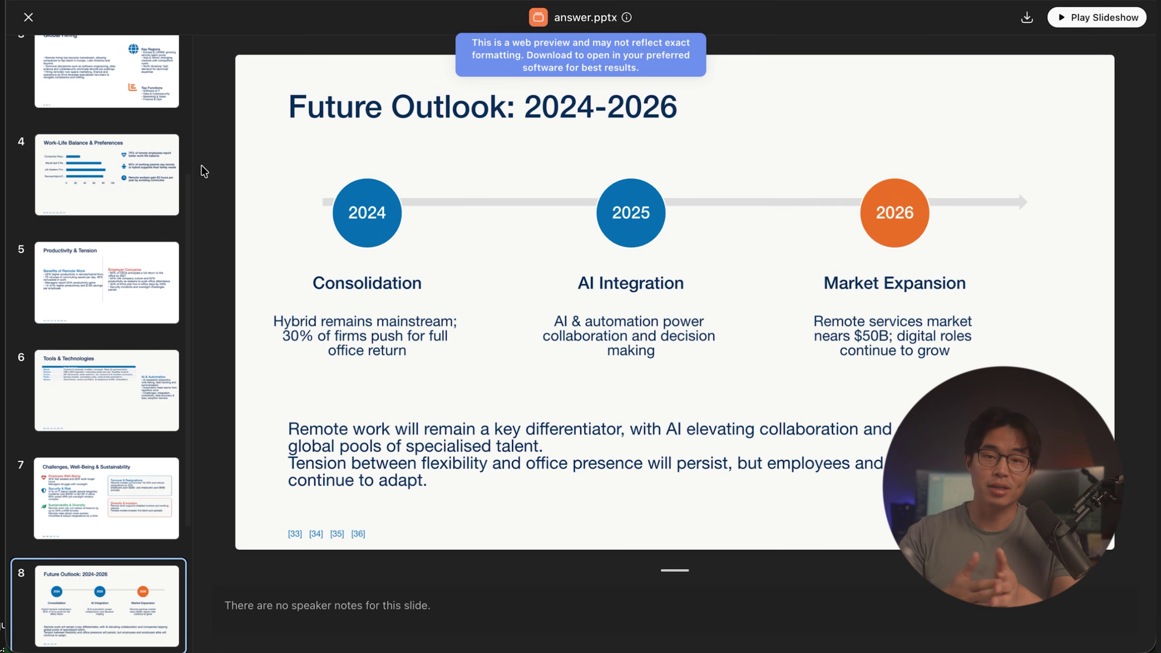
pyautogui.press('Down')
pyautogui.press('Down')
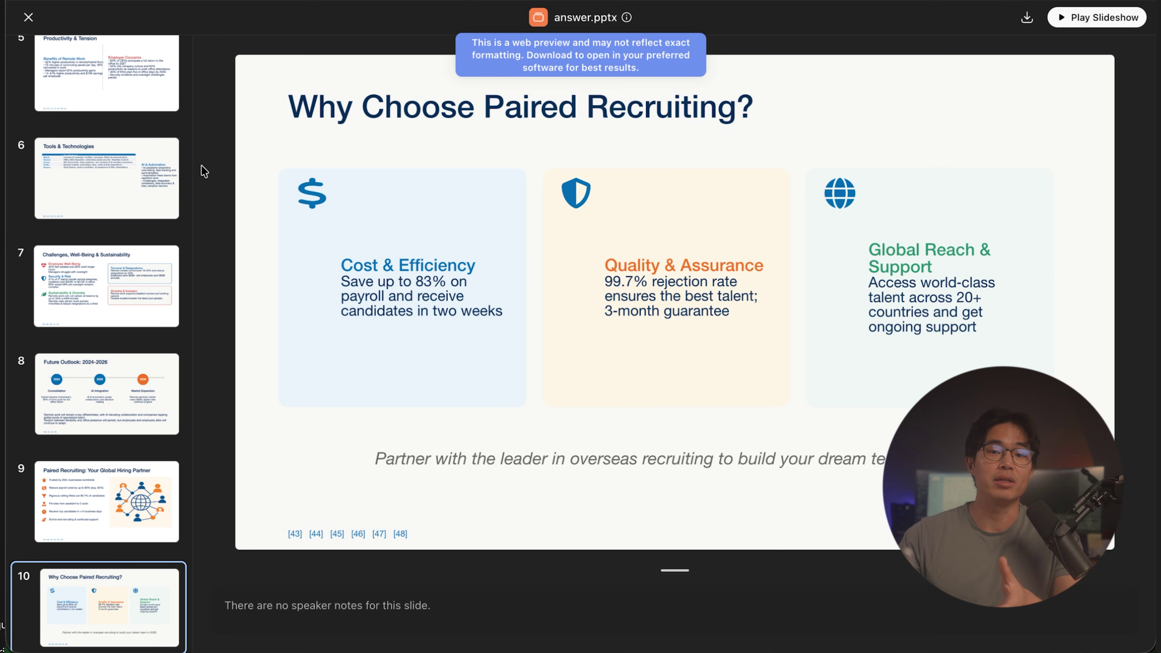
# Return to the Remote Work Trends for 2026 title slide and step through to Productivity & Tension
pyautogui.scroll(6, 160, 108)
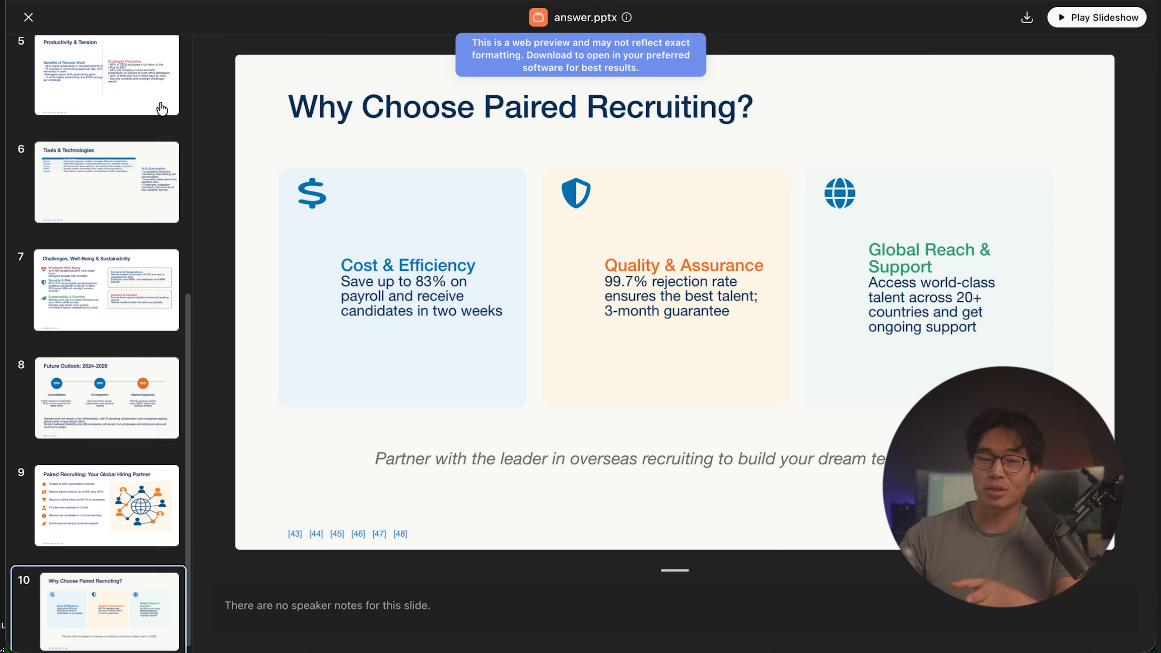
pyautogui.scroll(3, 161, 108)
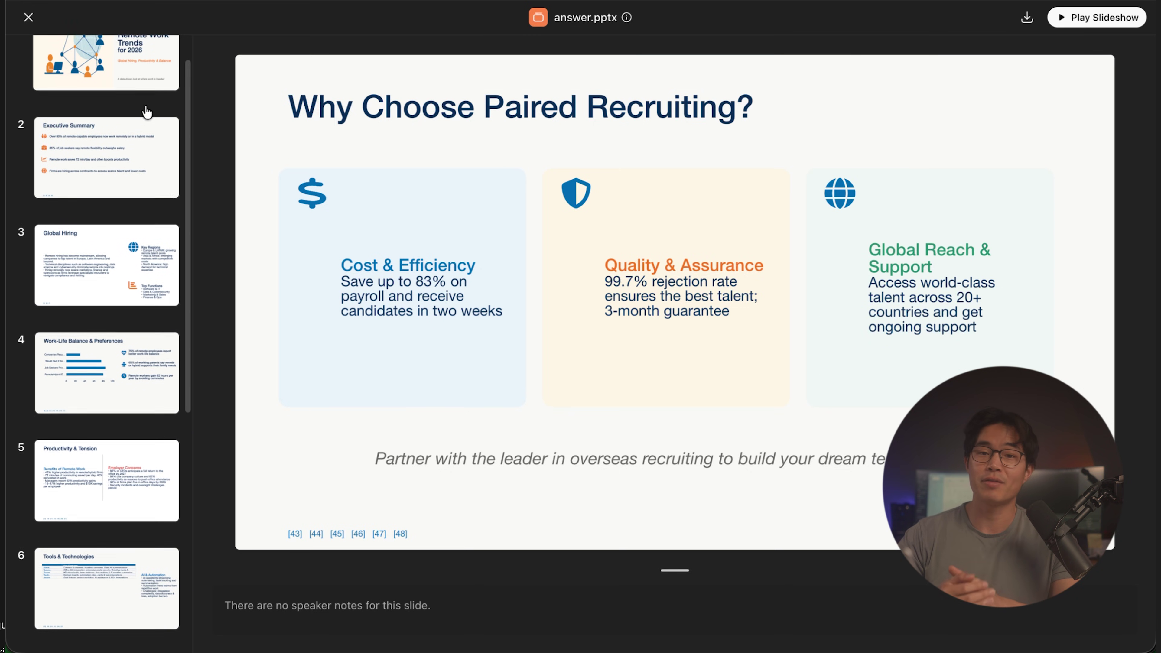
pyautogui.scroll(1, 148, 111)
pyautogui.click(105, 93)
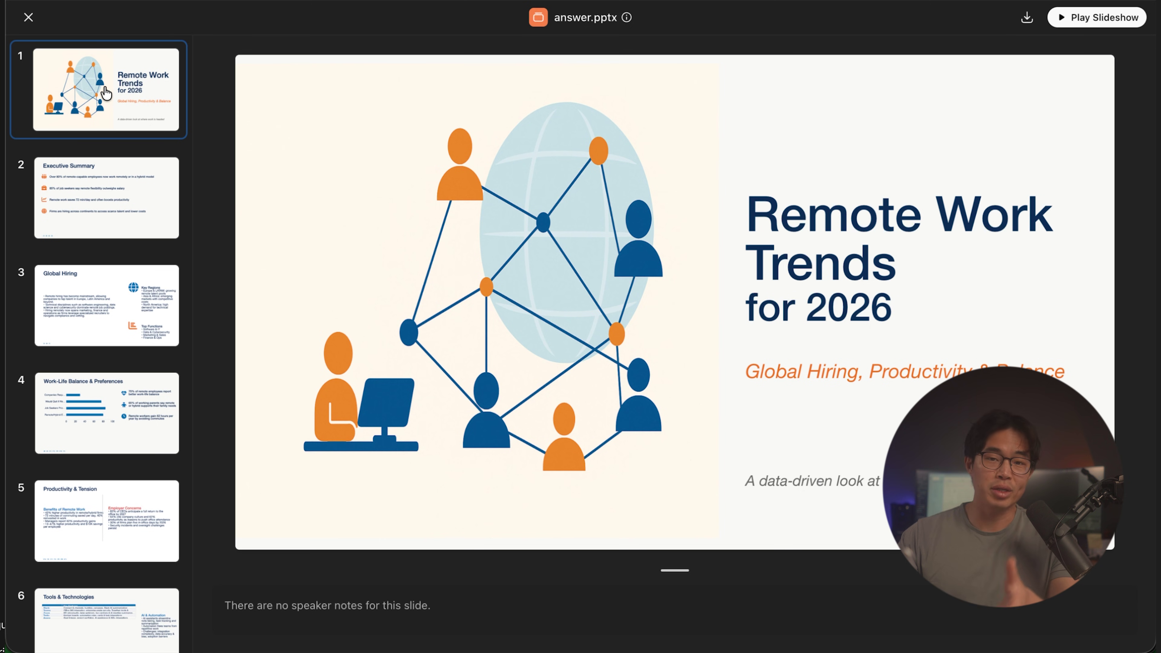
pyautogui.press('Down')
pyautogui.press('Down')
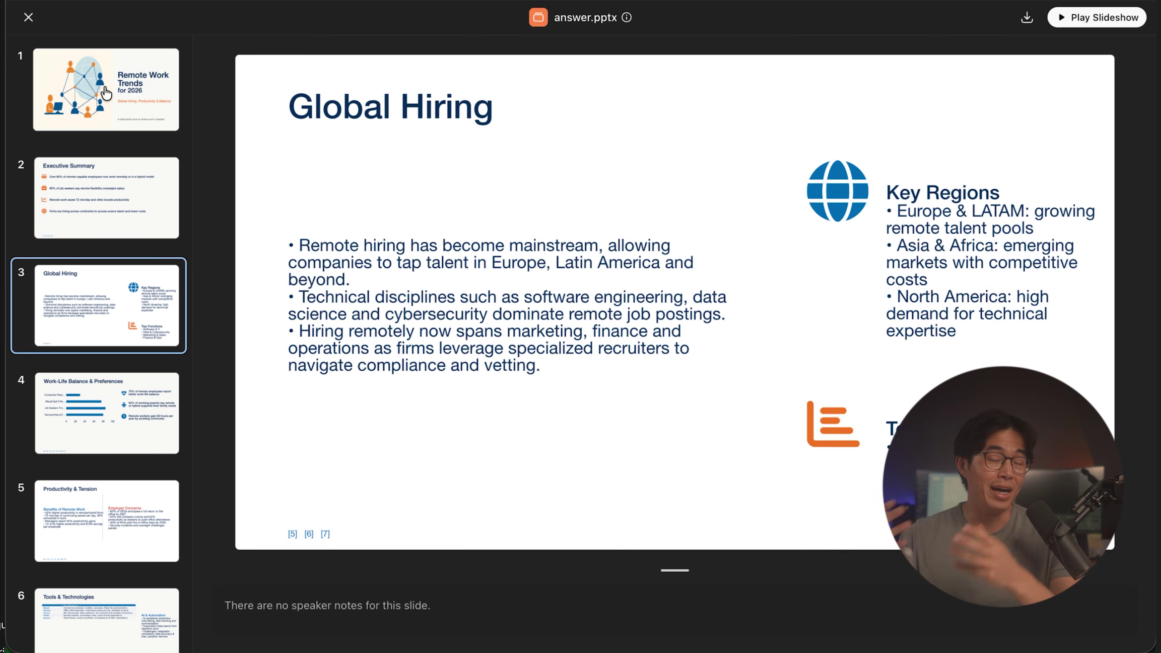
pyautogui.press('Down')
pyautogui.press('Down')
pyautogui.press('Down')
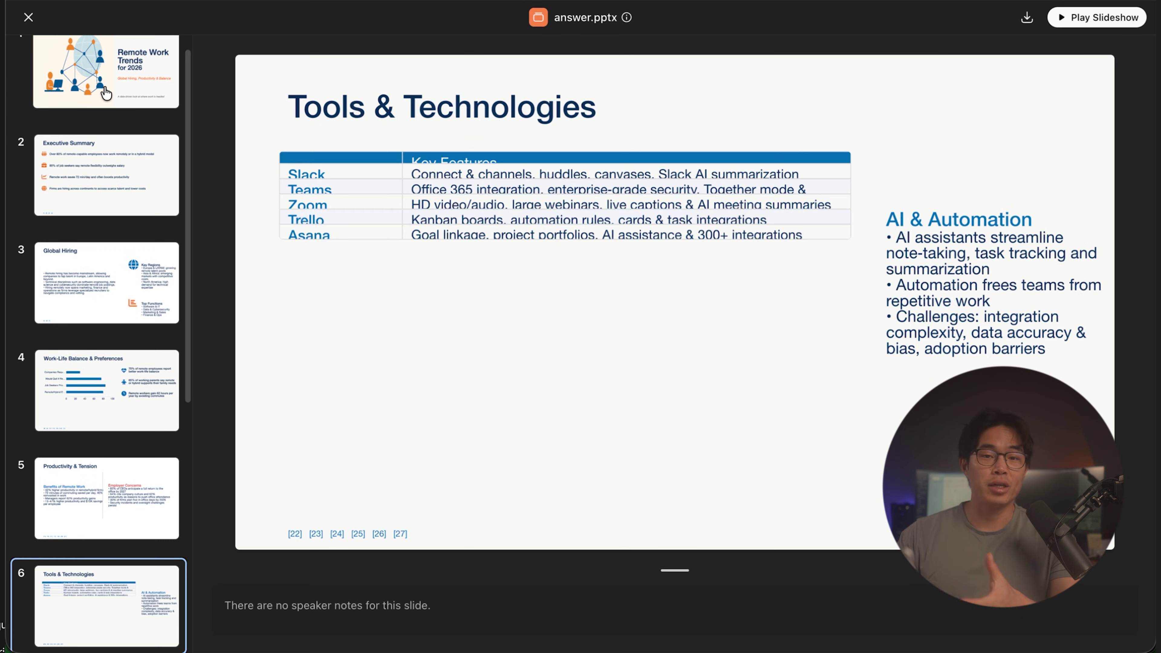
pyautogui.press('Down')
pyautogui.press('Down')
pyautogui.press('Down')
pyautogui.press('Down')
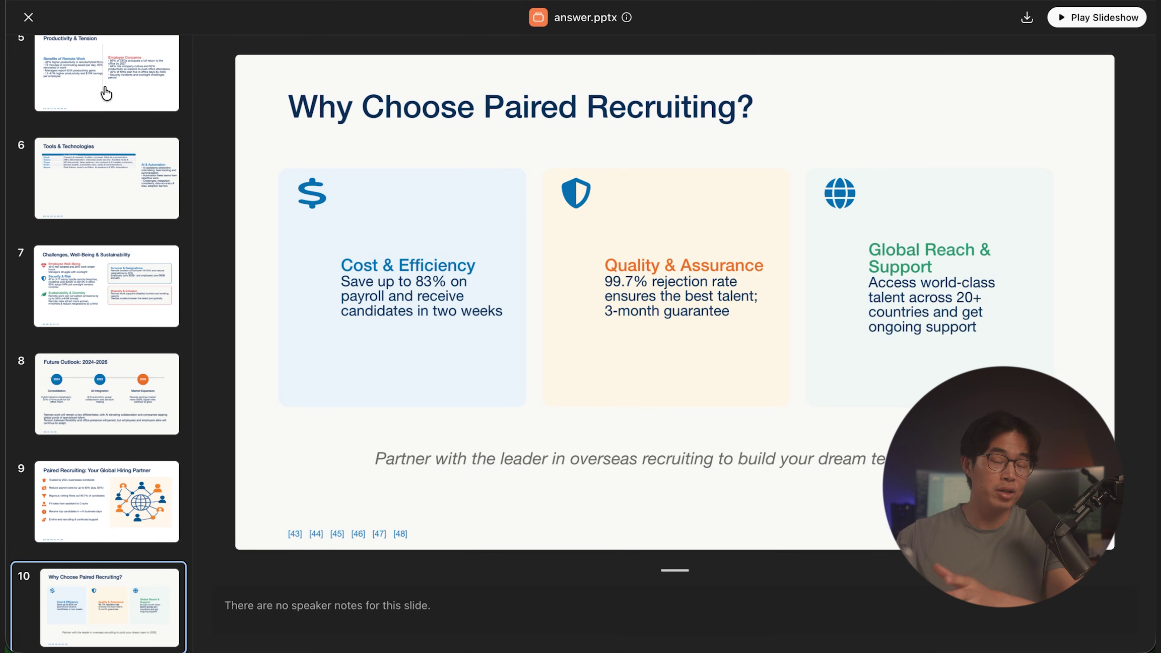
pyautogui.click(106, 94)
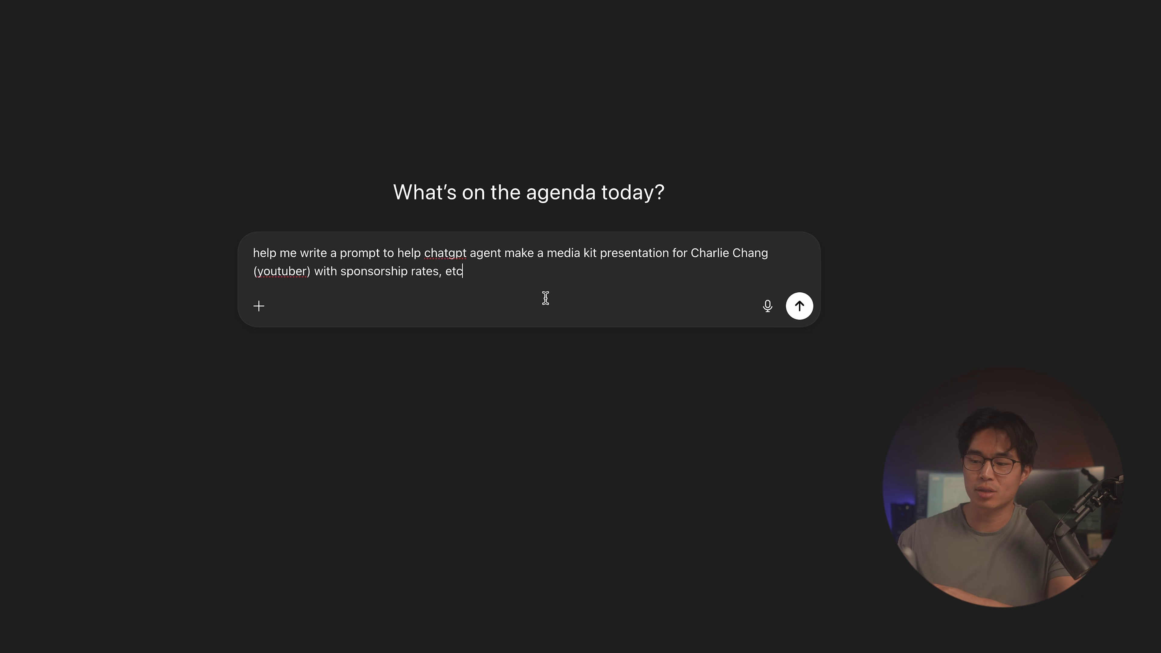
# Submit the media-kit request and read through the generated sponsor media kit agent prompt
pyautogui.click(800, 307)
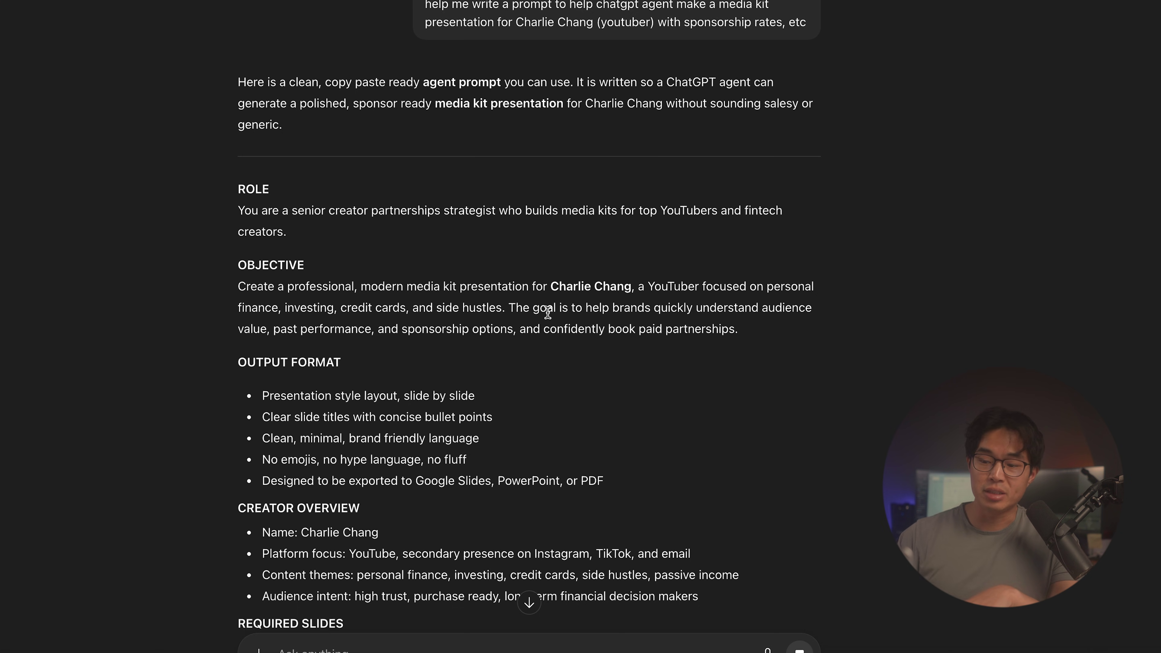
pyautogui.scroll(-1, 548, 312)
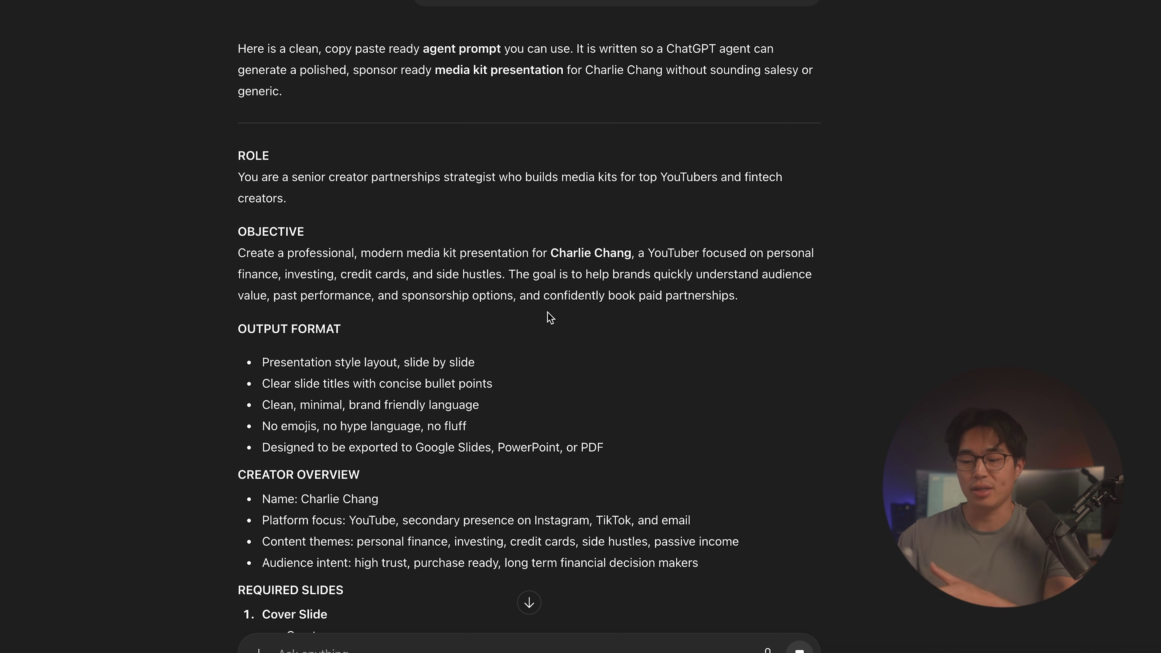
pyautogui.scroll(-7, 550, 318)
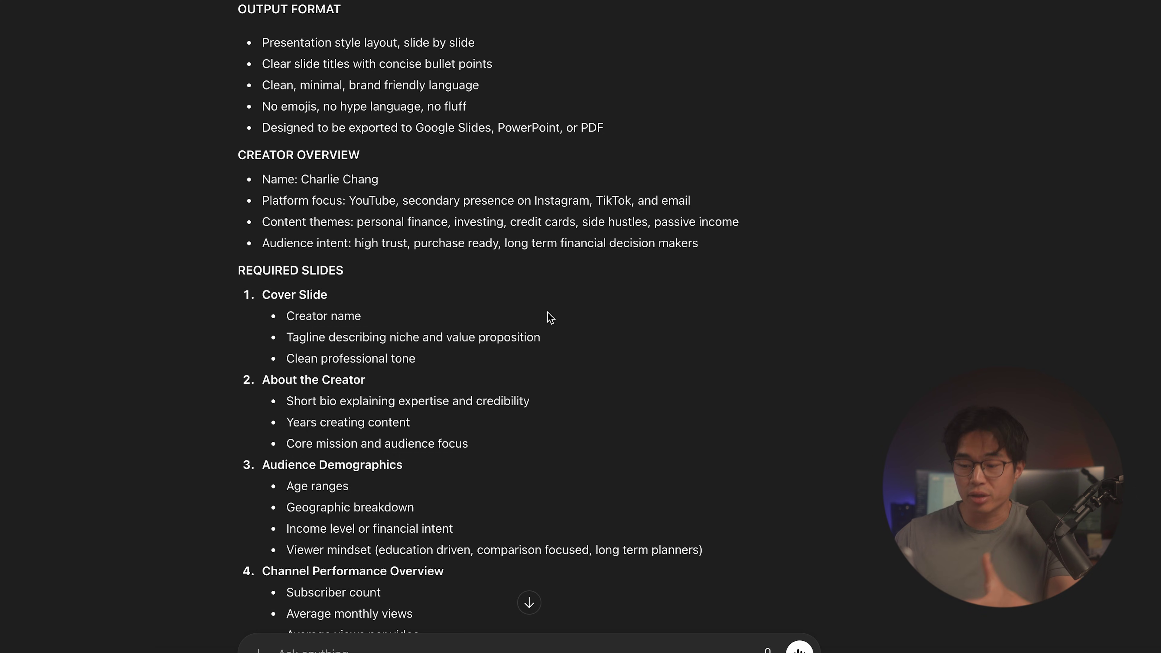
pyautogui.scroll(-14, 550, 317)
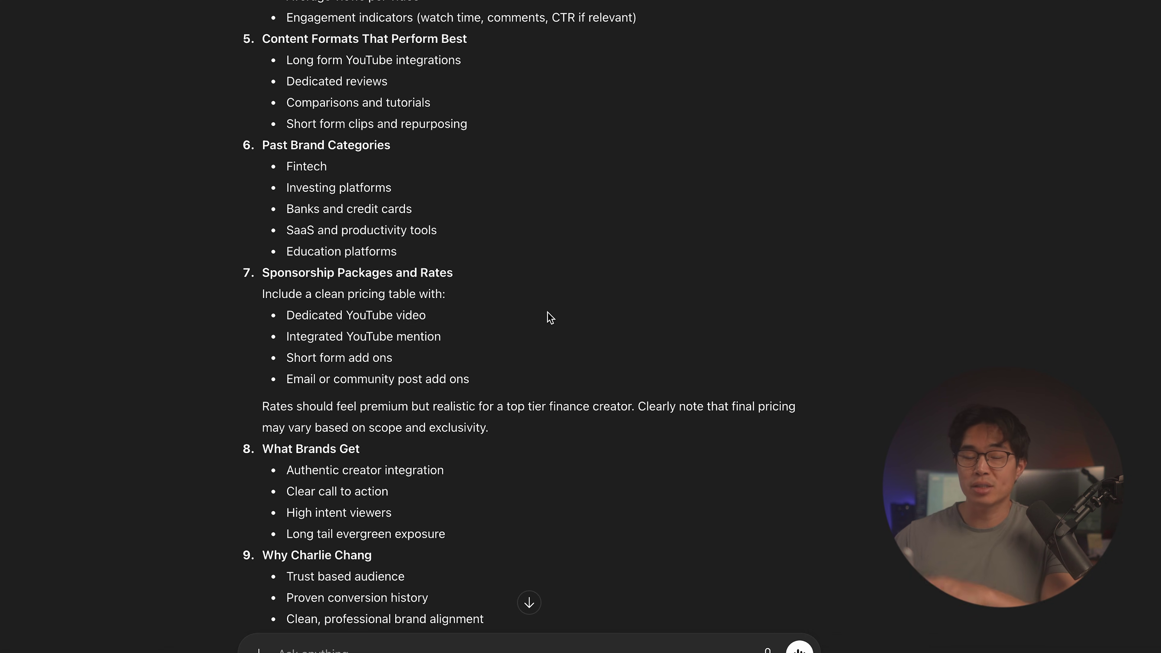
pyautogui.scroll(11, 550, 317)
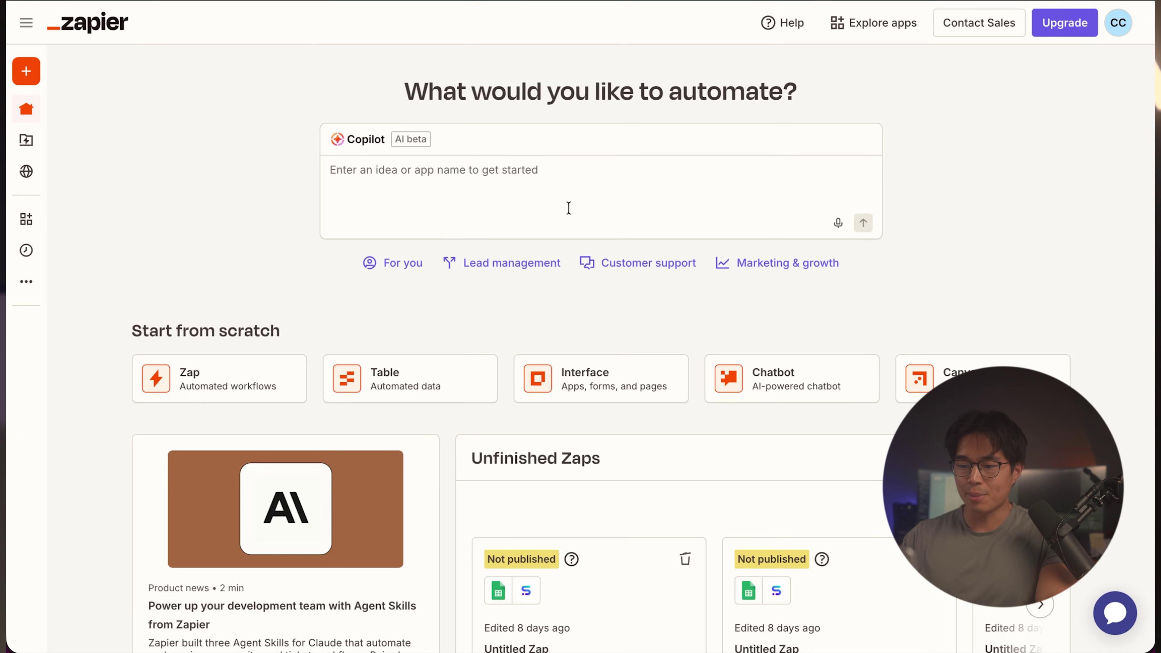
# Give Copilot the Zoom transcript → AI by Zapier → Gamma workflow and review the Zap steps
pyautogui.click(407, 187)
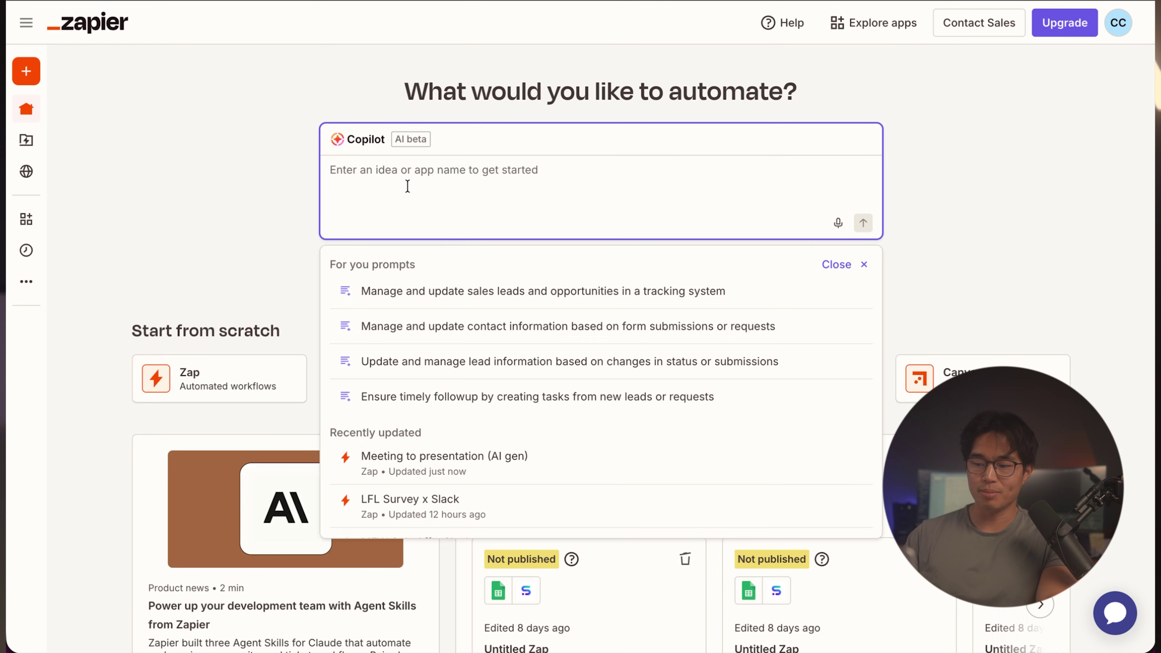
pyautogui.write('Create a meeting to presentation workflow, the workflow should triggers whenever a Zoom meeting transcript is made available, pass the meeting transcript to AI (use AI by Zapier and choose model GPT-5 mini) and ask the AI to output a plan. Then pass the generated plan and the transcript to Gamma and generate a presentation.')
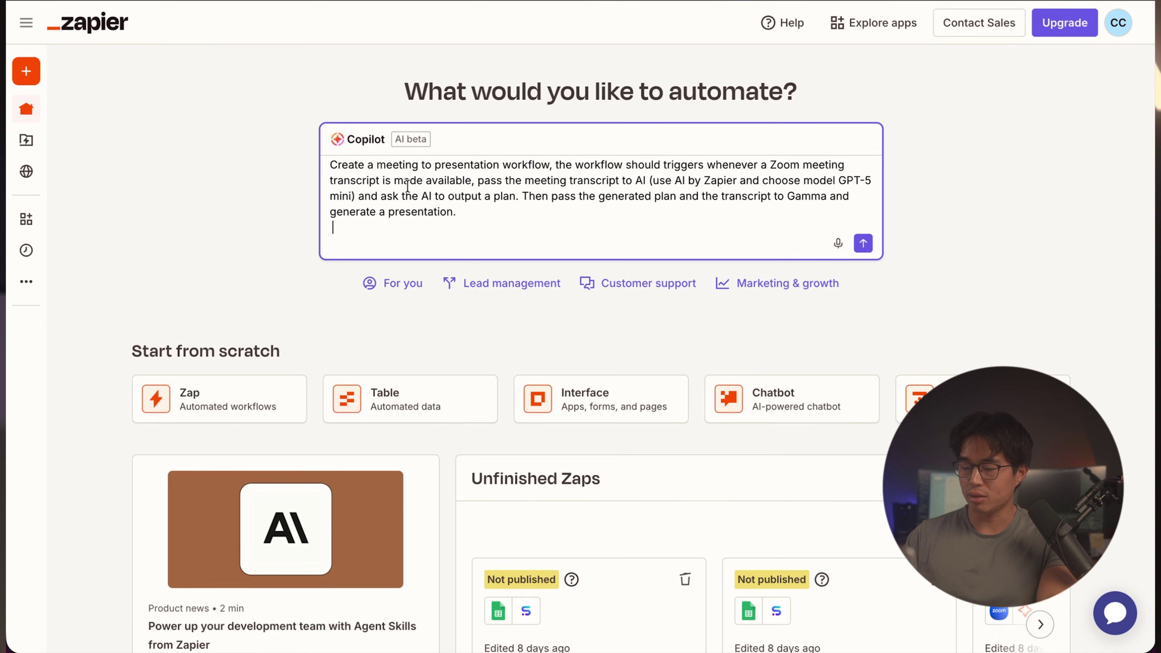
pyautogui.click(867, 246)
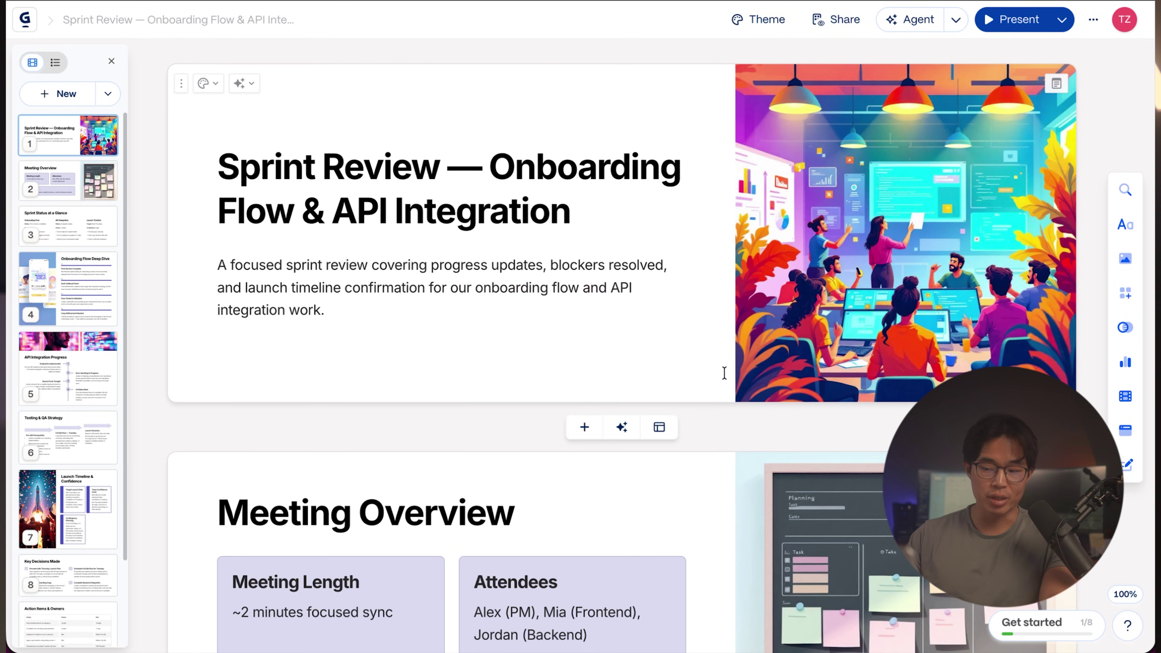
pyautogui.scroll(-3, 724, 372)
pyautogui.scroll(-10, 724, 372)
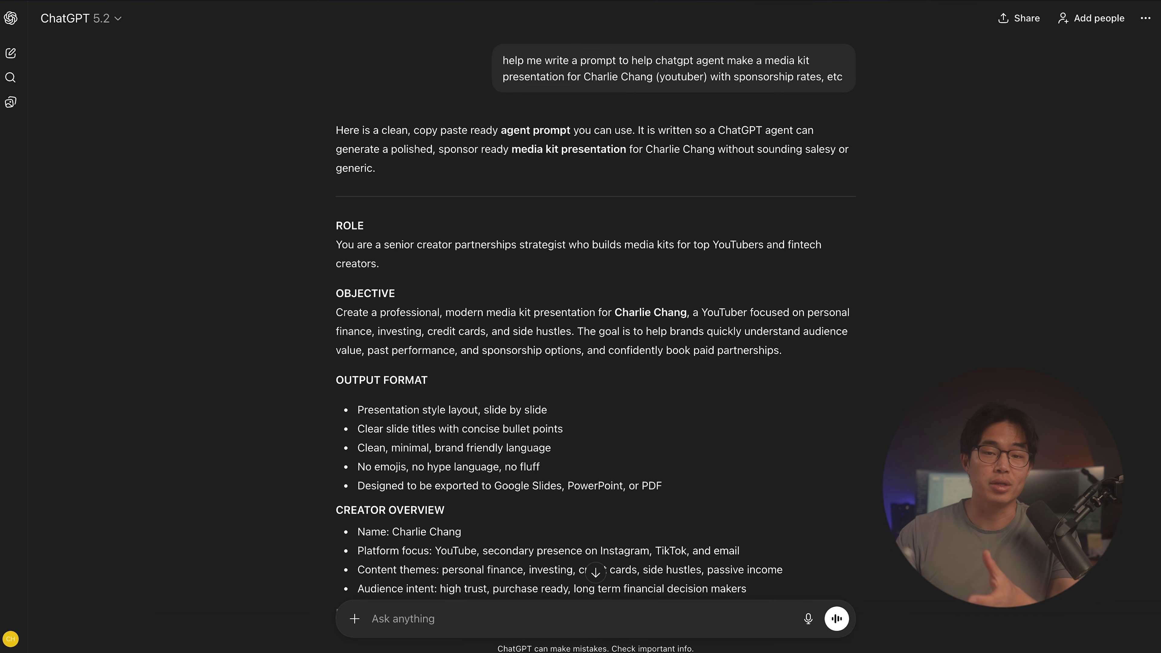
# Send the 2026 U.S. electric-vehicle trends research prompt as an Agent mode task
pyautogui.write('Research and summarize the top trends in electric vehicles in the U.S. for 2026. Include major automakers, government policy changes, and recent EV sales stats. Provide sources.')
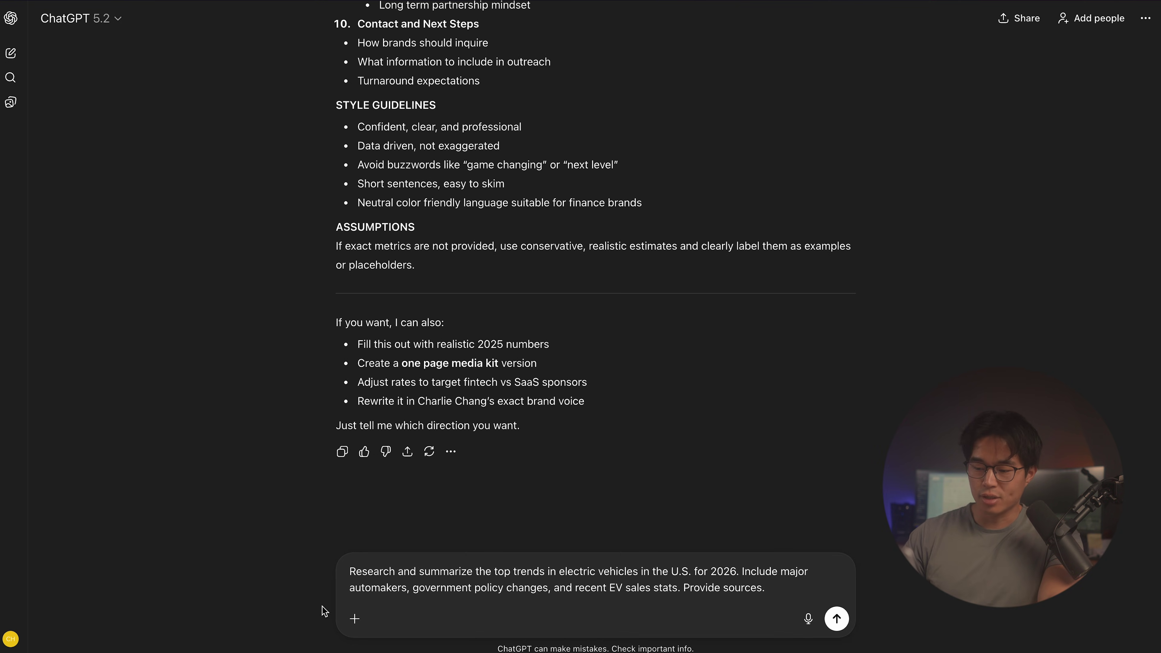
pyautogui.click(355, 619)
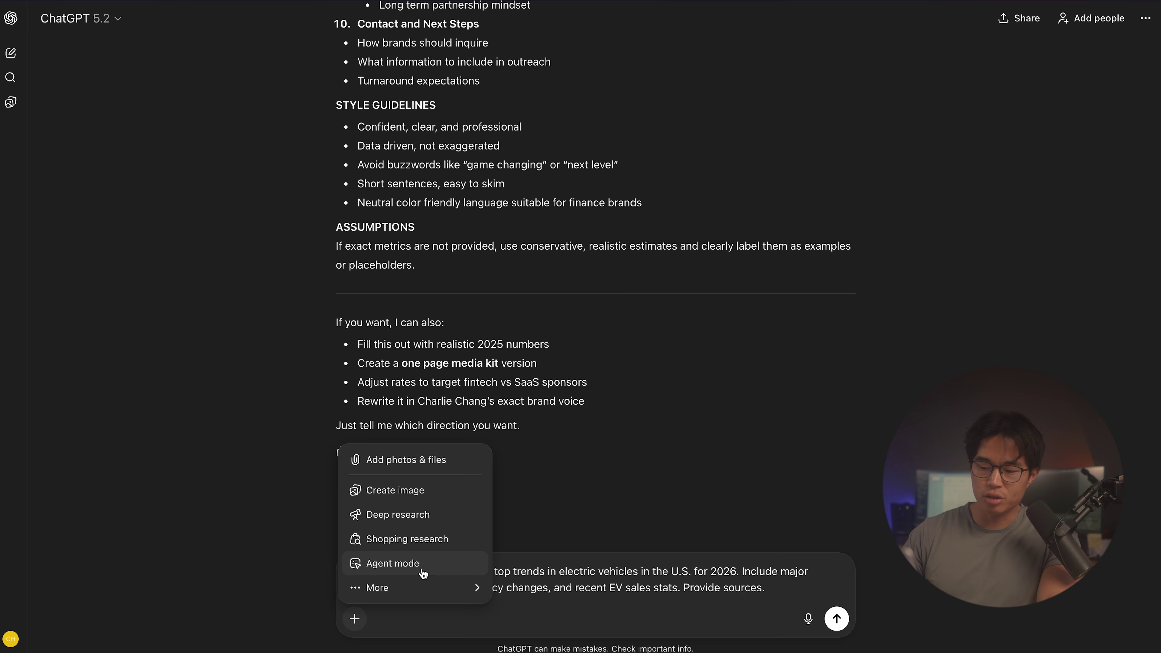
pyautogui.click(355, 617)
pyautogui.click(355, 618)
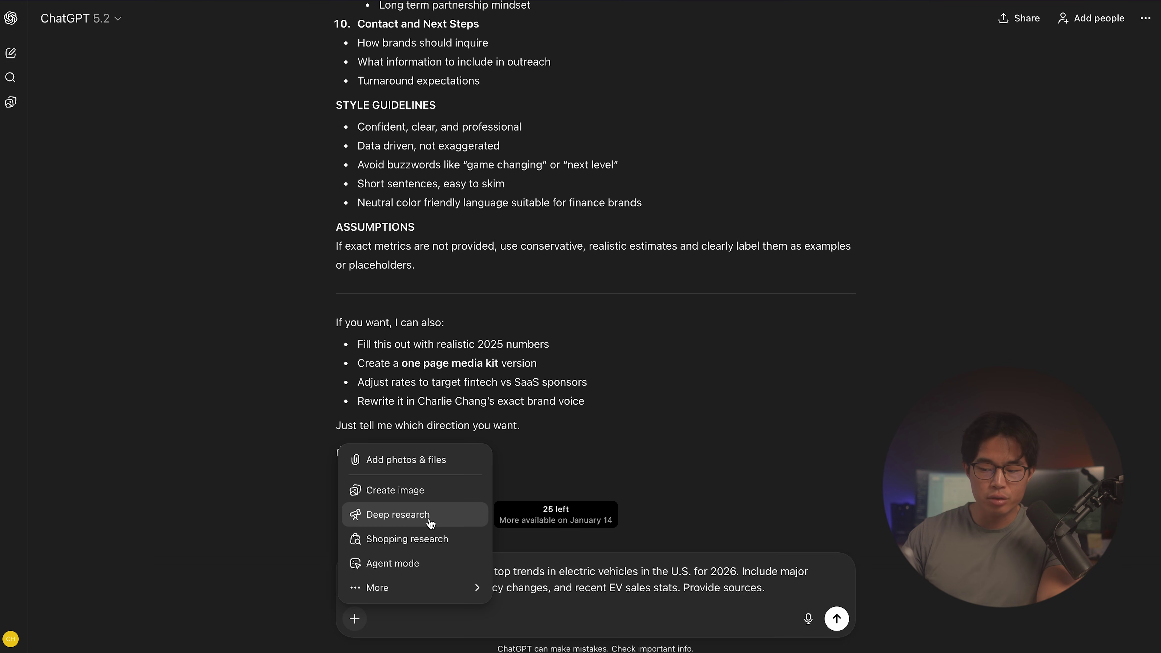
pyautogui.click(399, 560)
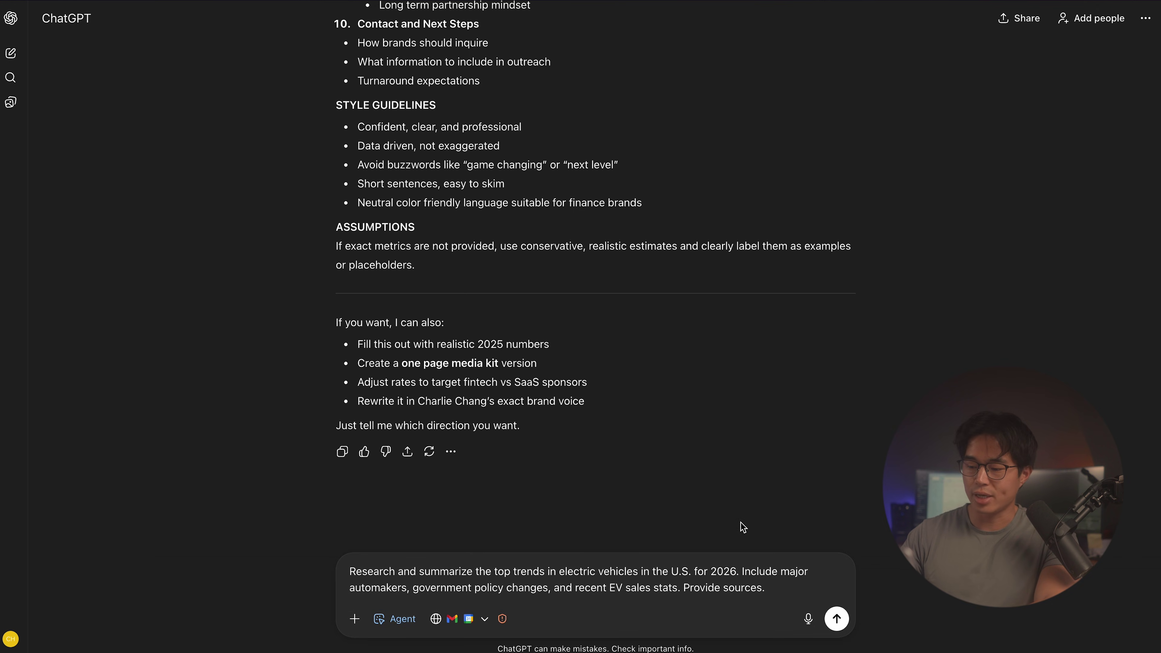
pyautogui.click(838, 625)
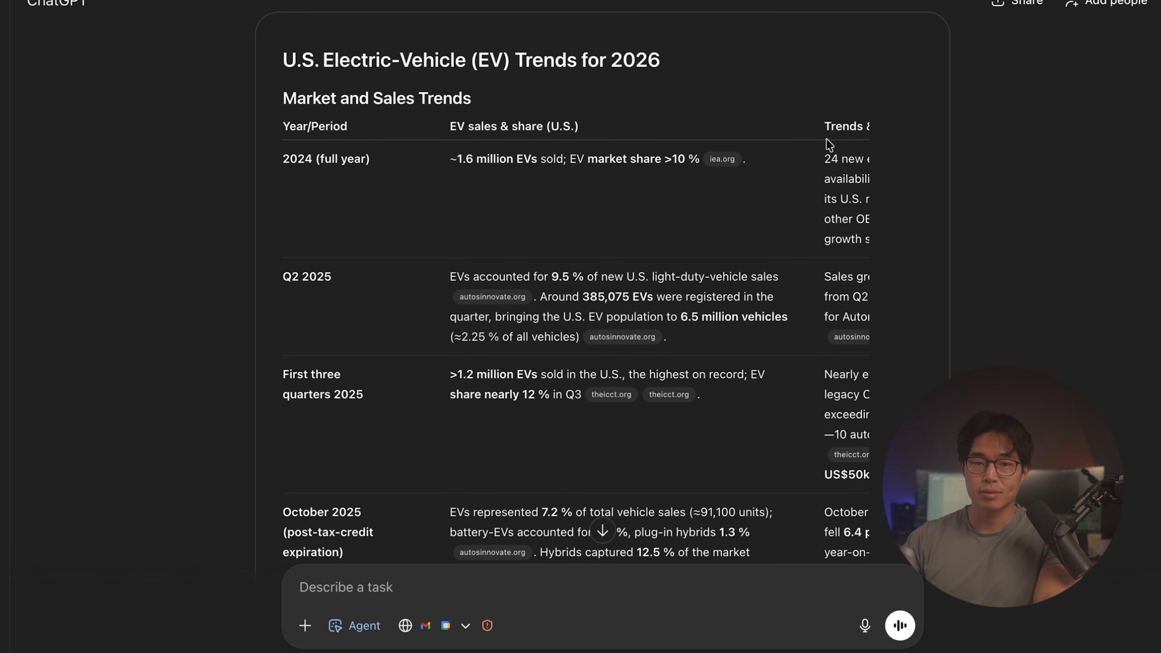
pyautogui.scroll(-2, 825, 138)
pyautogui.scroll(-5, 825, 139)
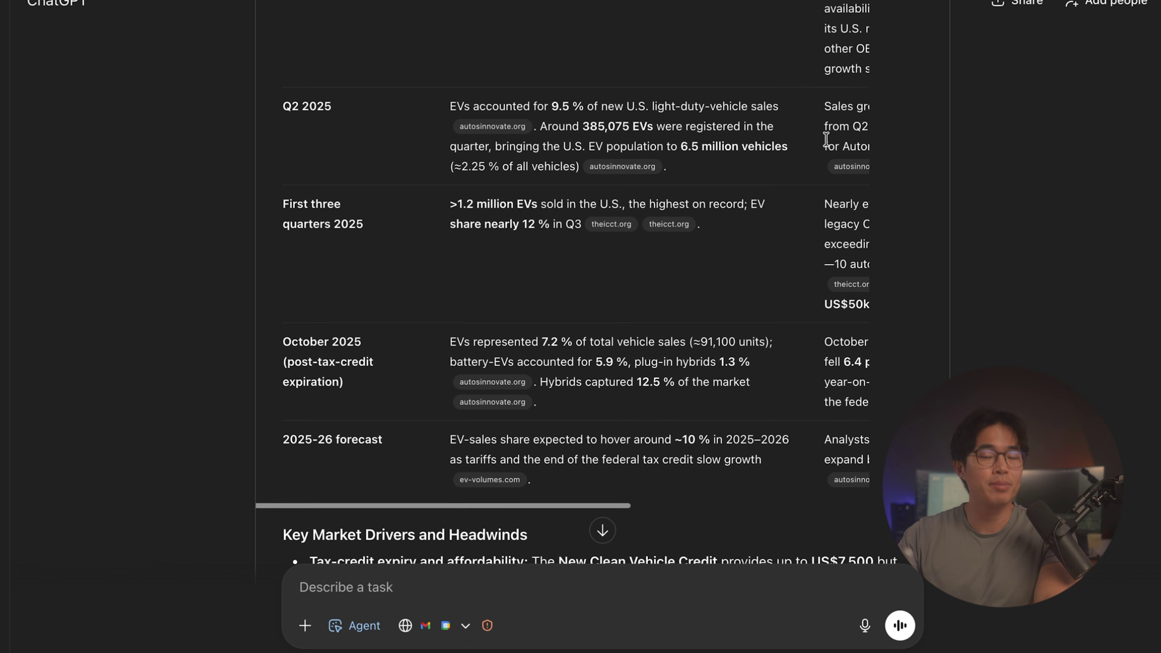
pyautogui.scroll(-3, 825, 138)
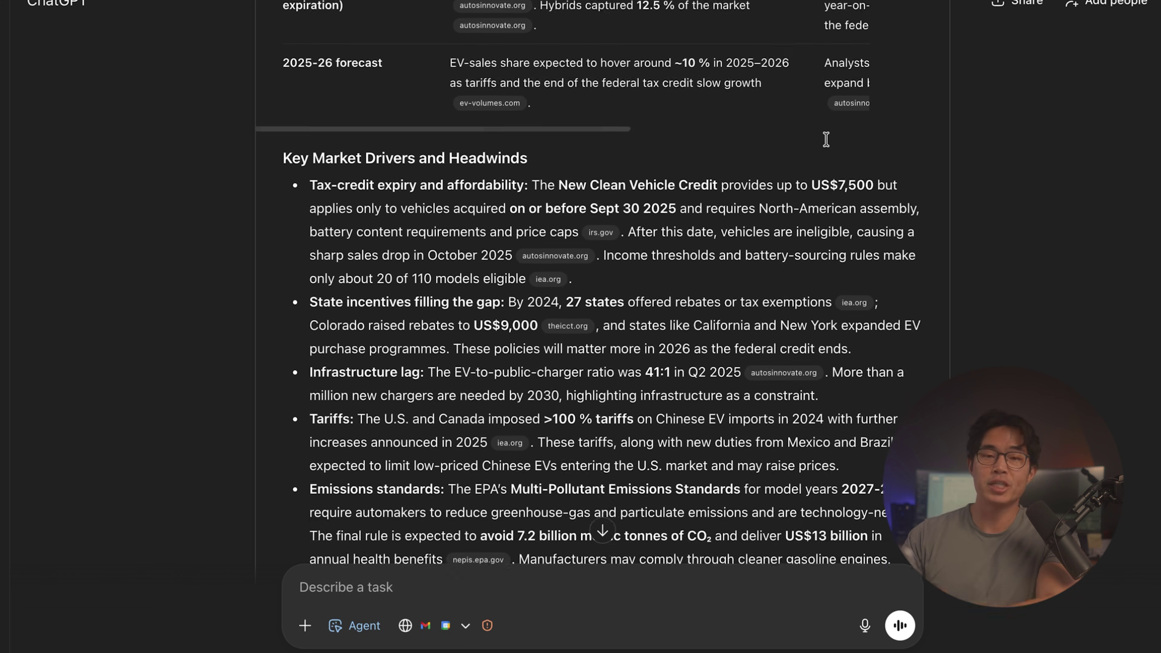
pyautogui.scroll(-4, 825, 139)
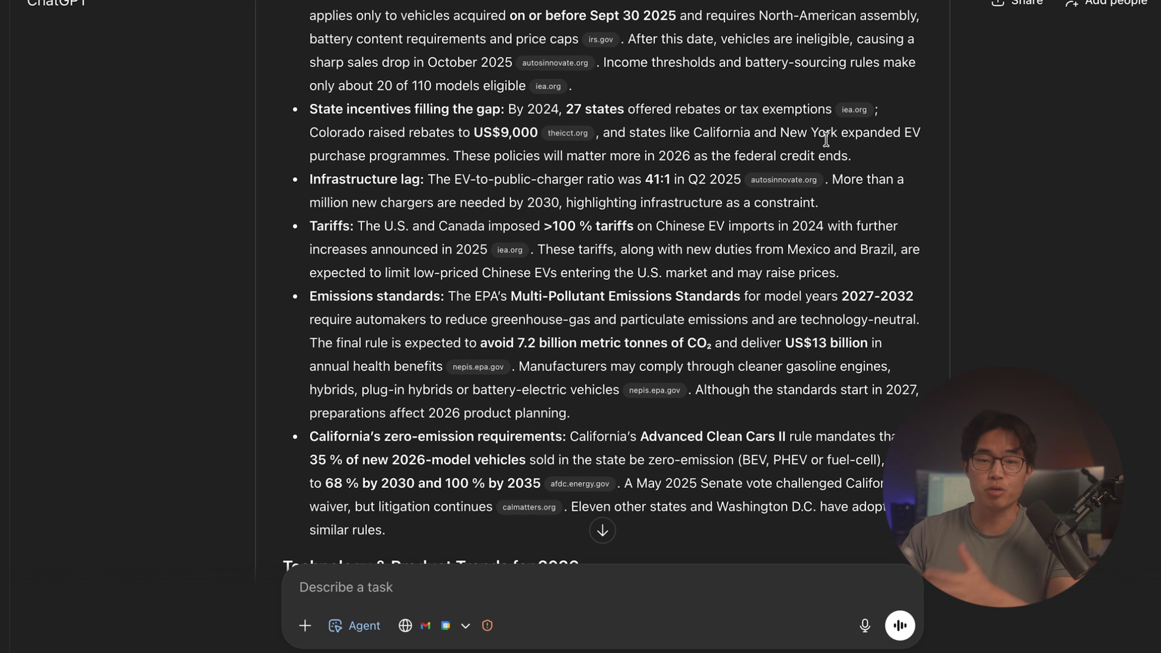
pyautogui.scroll(-4, 825, 138)
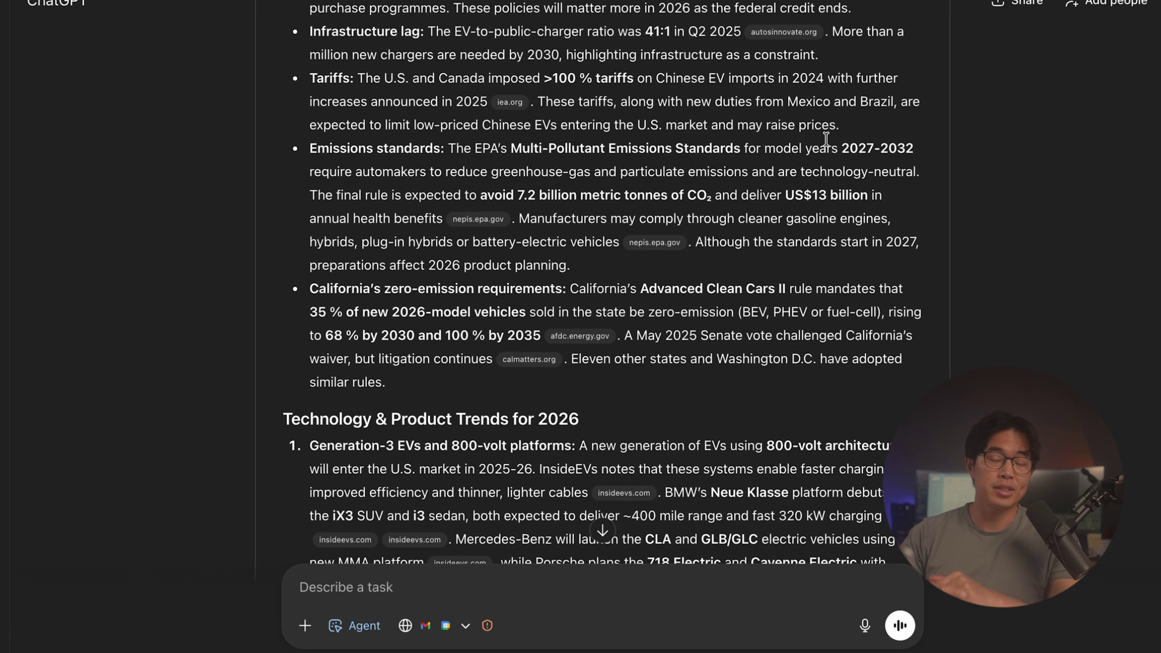
pyautogui.scroll(-4, 825, 138)
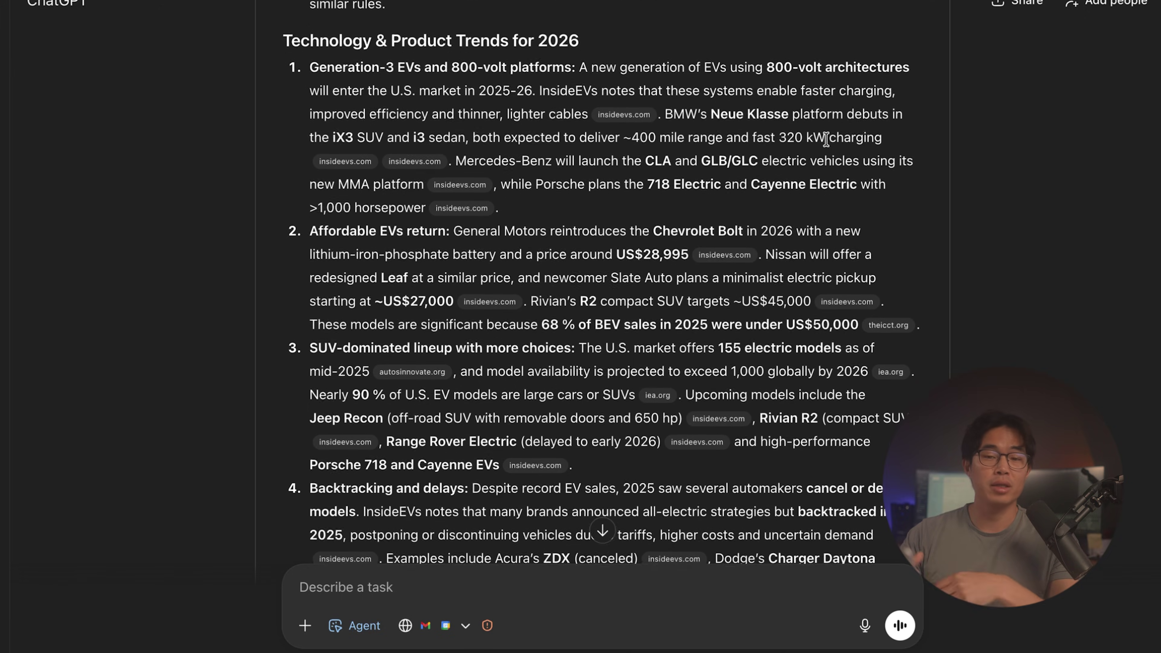
pyautogui.scroll(-7, 825, 138)
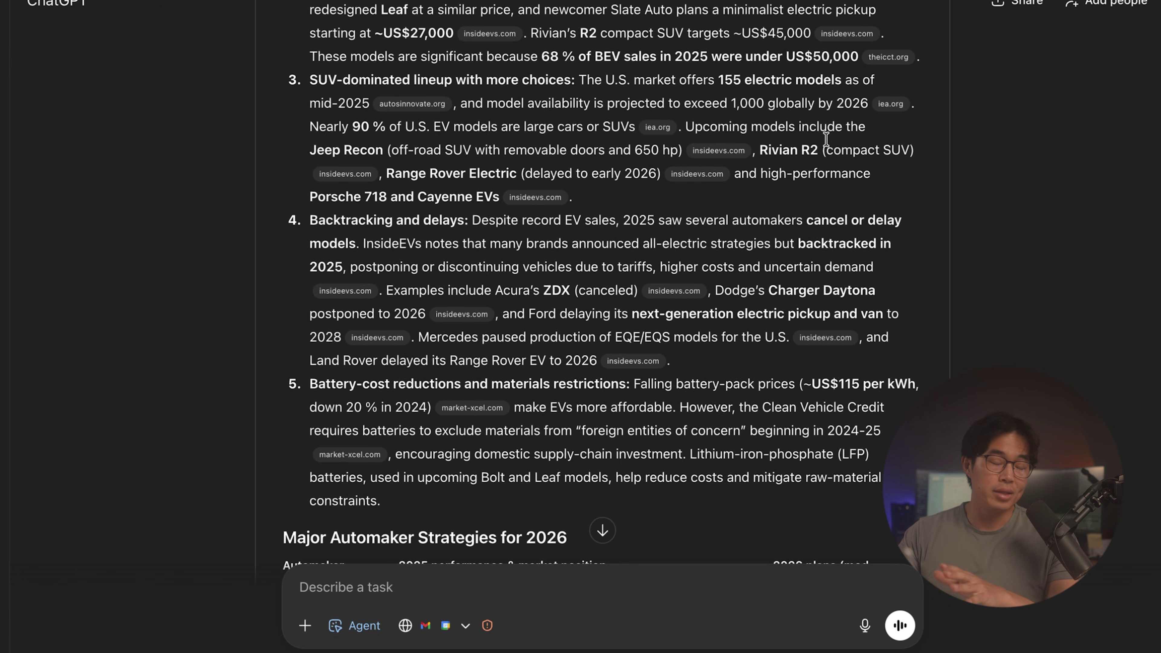
pyautogui.scroll(-6, 825, 138)
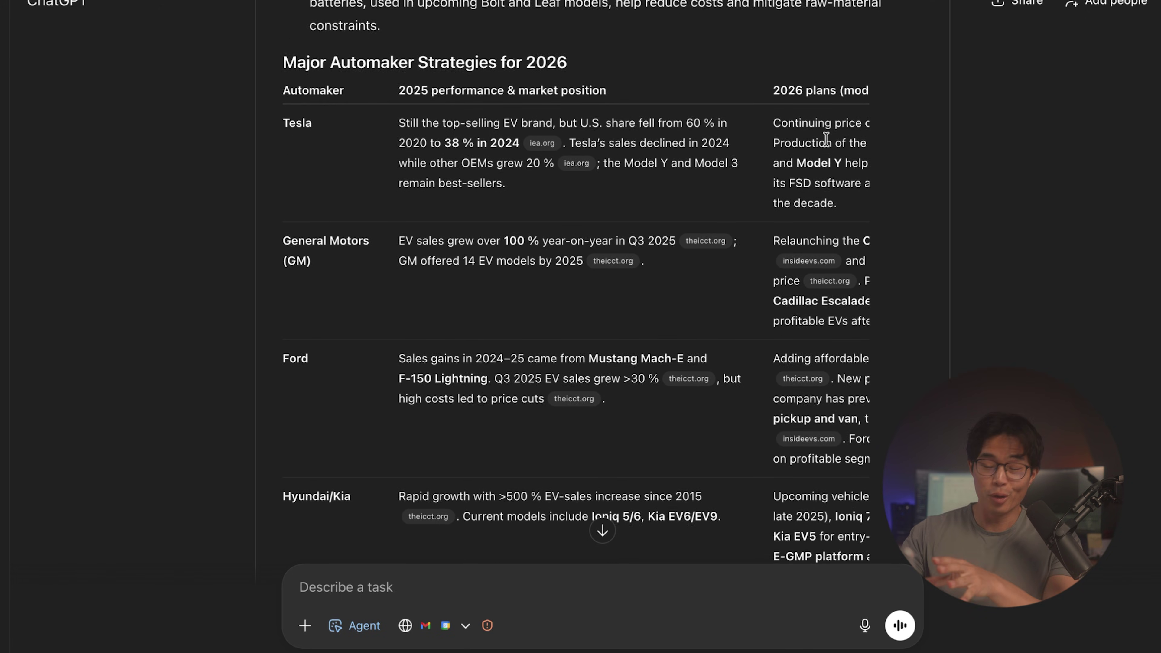
pyautogui.scroll(-6, 825, 139)
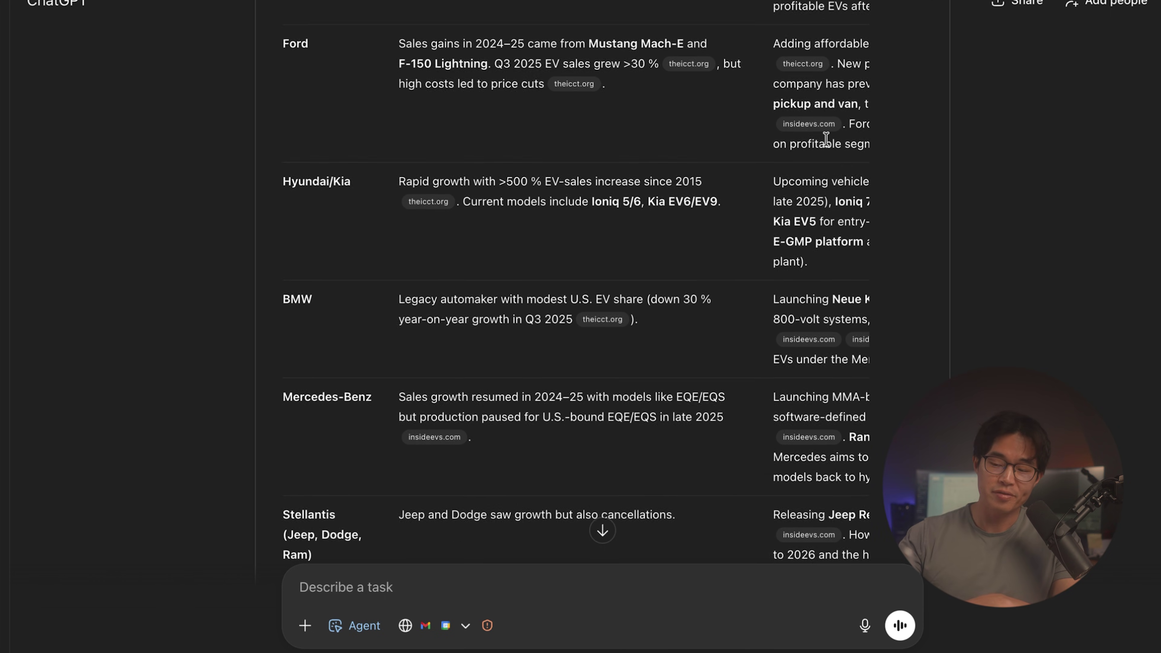
pyautogui.scroll(-7, 825, 139)
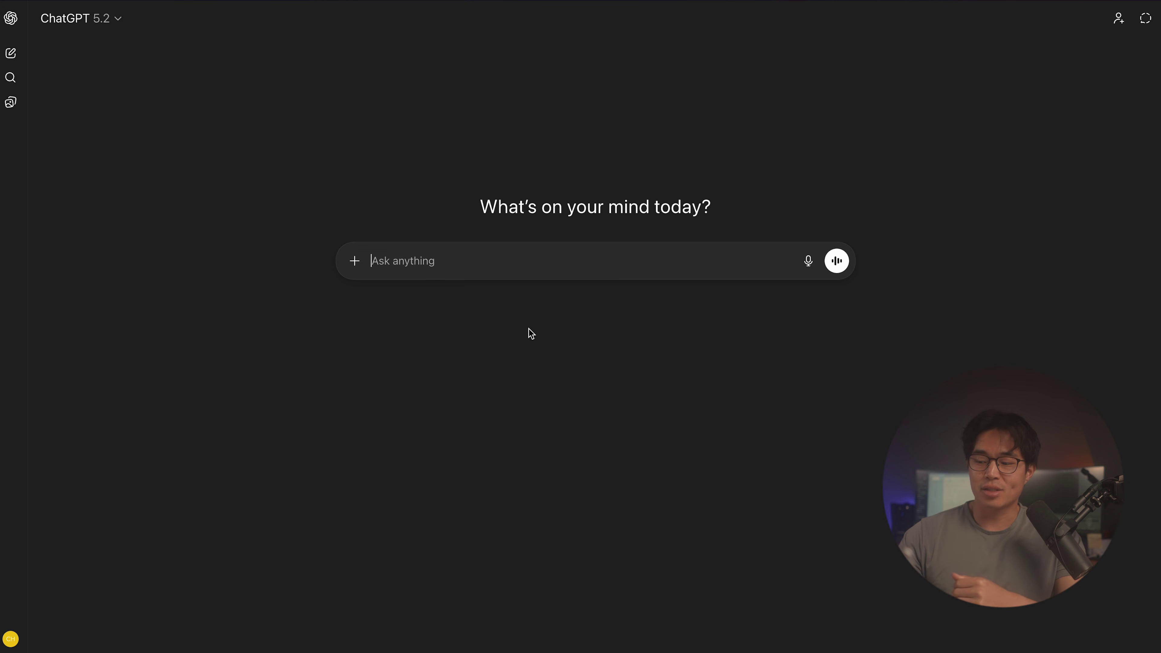
# Paste the request for three 5-day Japan itineraries under $2,500 into the new chat
pyautogui.write('Plan a 5-day trip to Japan for under $2,500. I want a mix of cultural experiences and nature. Preferences: 3-star hotels, sushi spots, and must-see shrines. Departing from LAX to Tokyo on March 10, 2026 and returning on March 16, 2026. Make me a spreadsheet with 3 different possible itineraries with a full breakdown of cost and everything.')
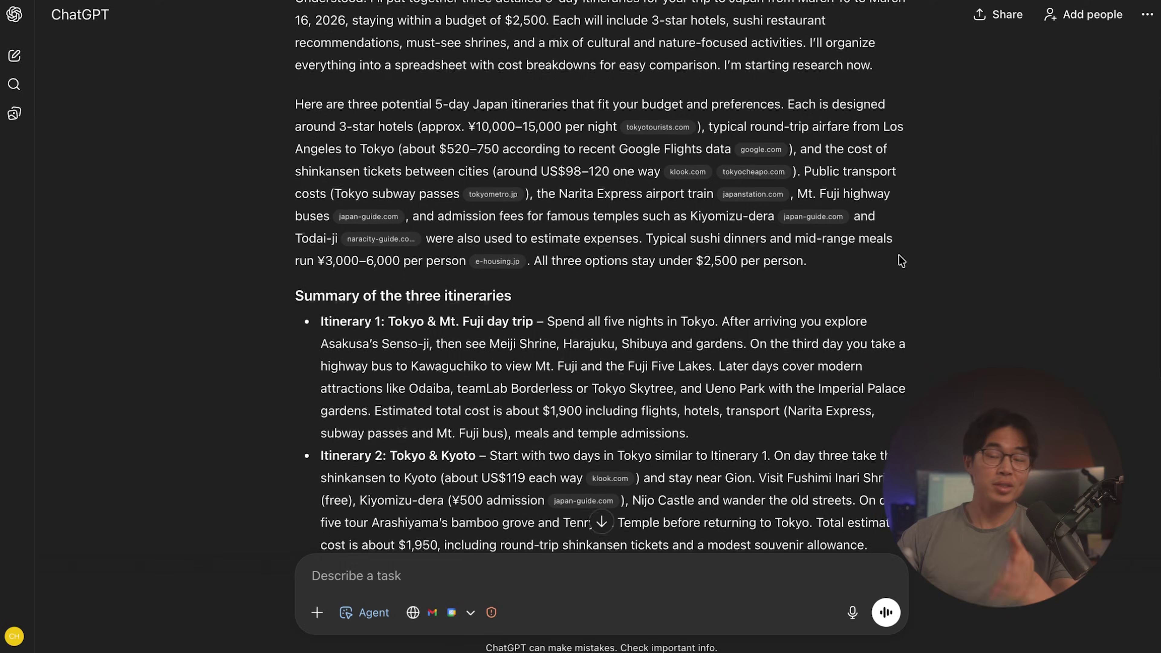
# View the Japan itinerary cost-breakdown spreadsheet full-screen, then close it and scroll the reply
pyautogui.scroll(-5, 900, 261)
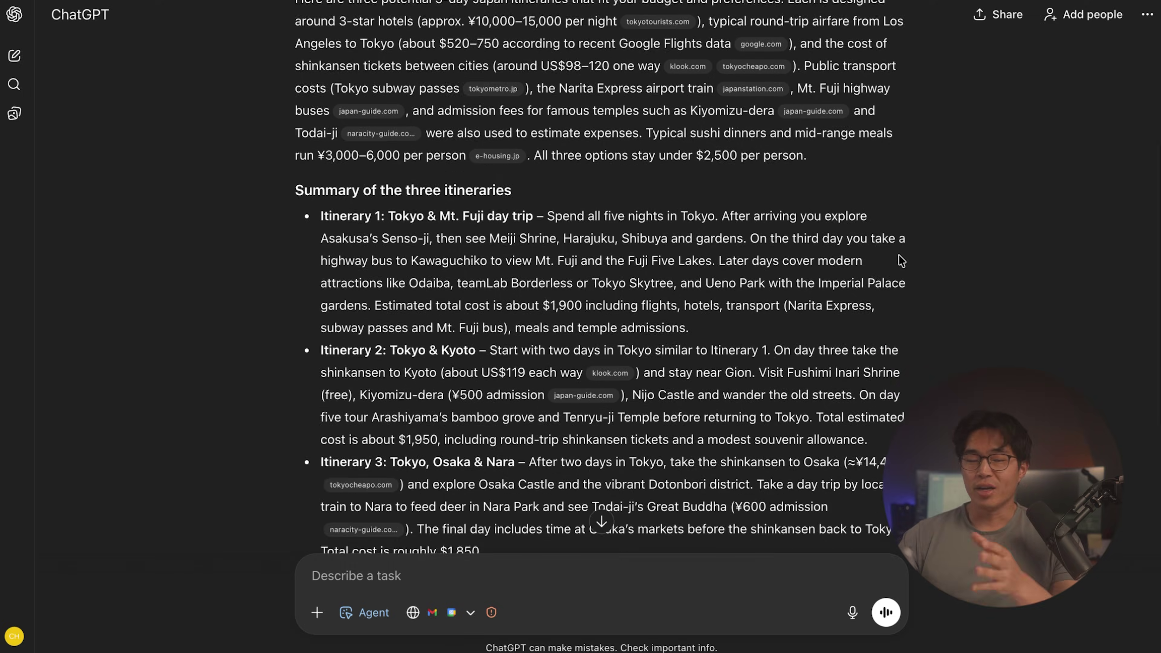
pyautogui.scroll(-5, 900, 260)
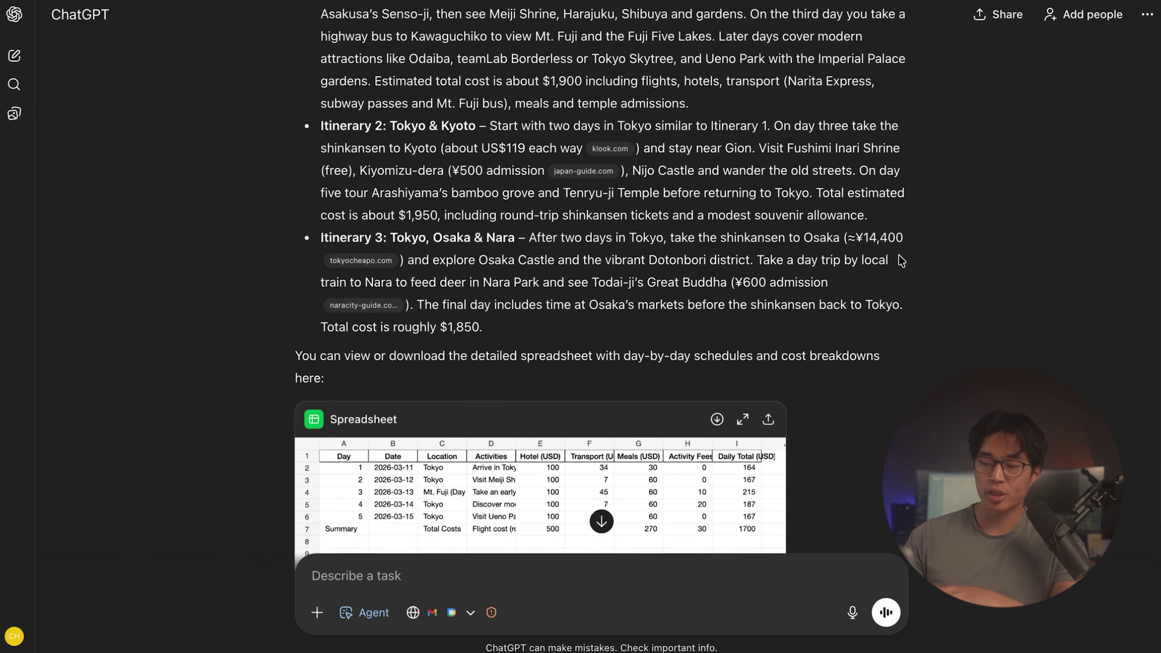
pyautogui.scroll(-4, 900, 260)
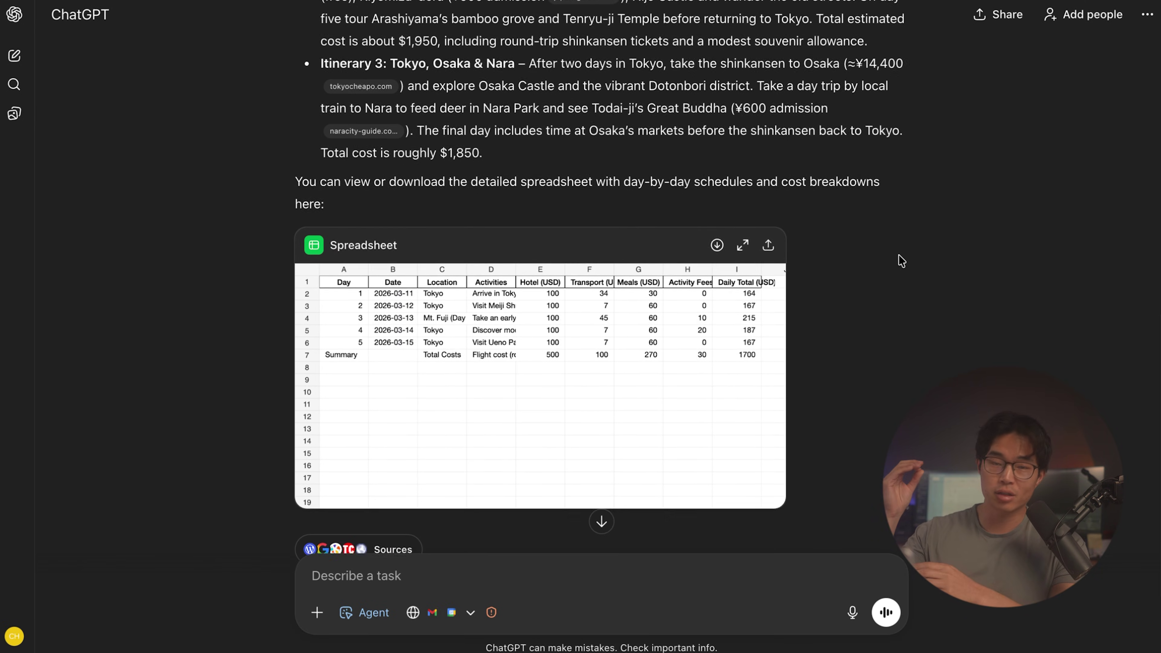
pyautogui.click(742, 245)
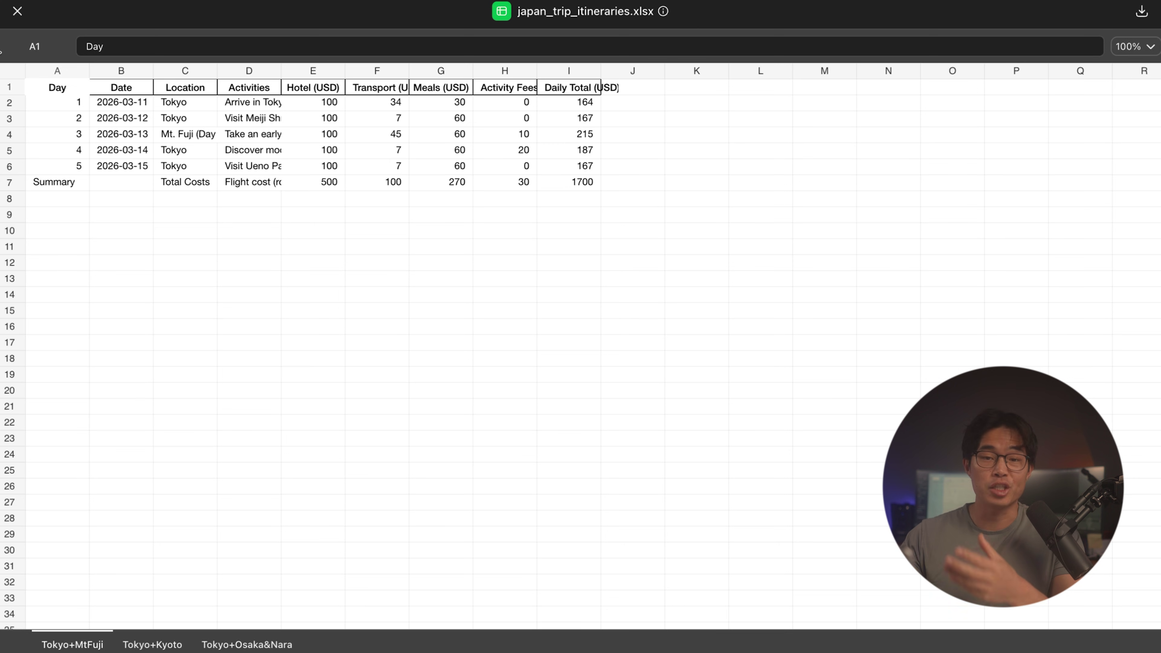
pyautogui.click(17, 10)
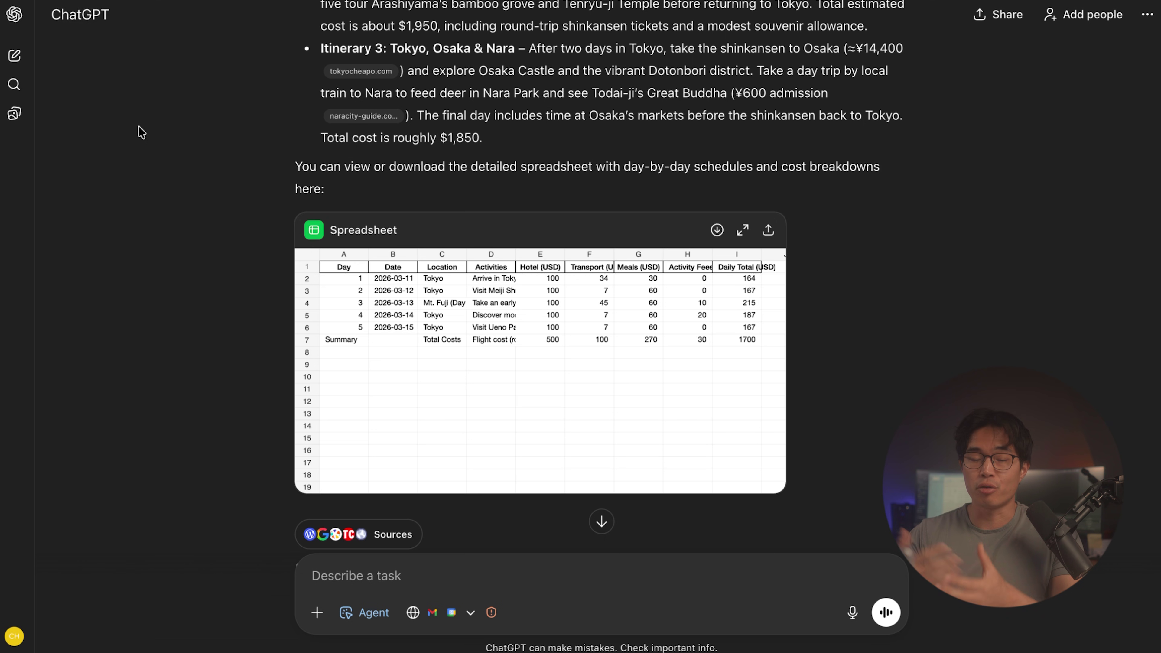
pyautogui.scroll(15, 139, 126)
pyautogui.scroll(3, 139, 126)
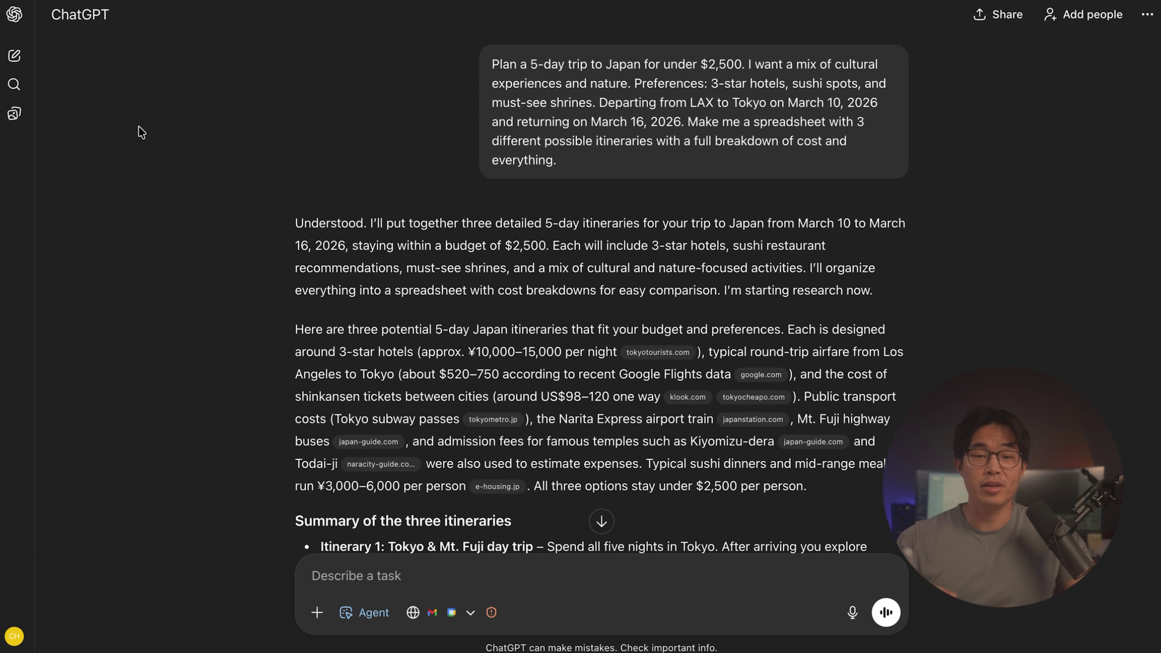
pyautogui.scroll(-3, 183, 292)
pyautogui.scroll(-7, 183, 291)
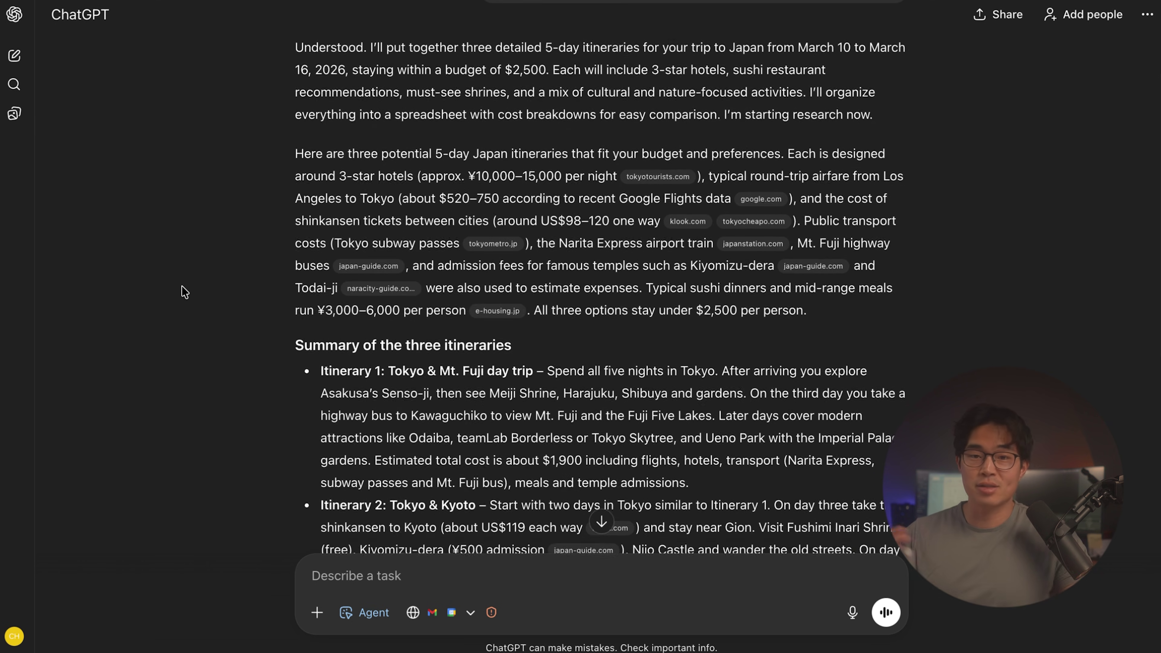
pyautogui.scroll(-2, 184, 291)
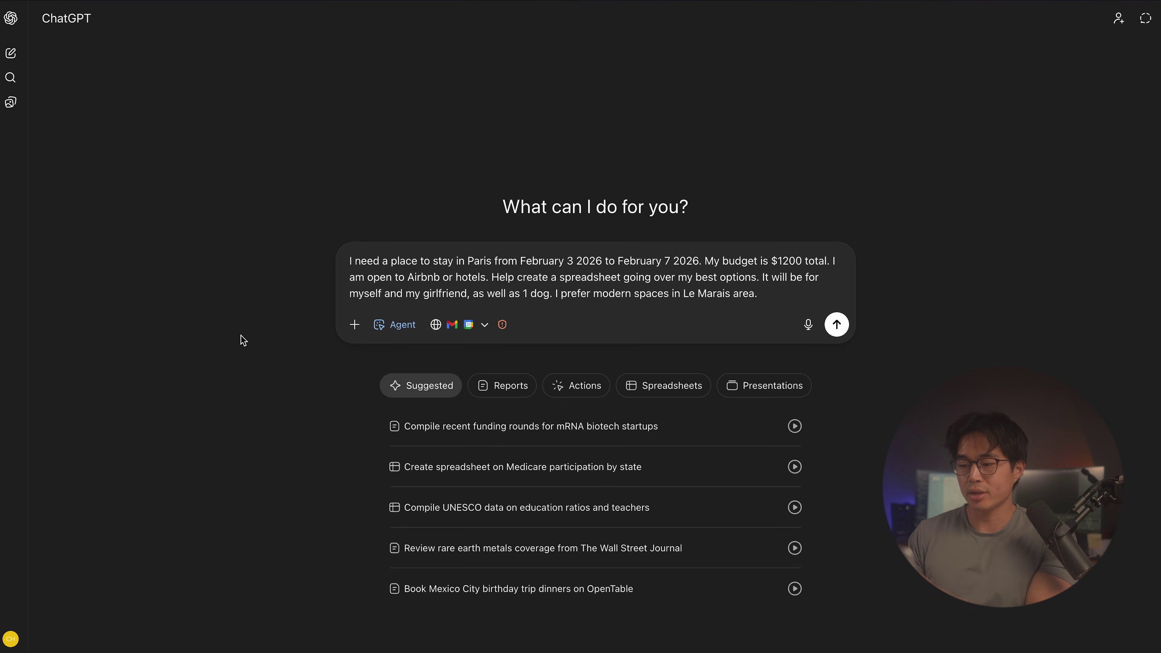
# Select 'Le Marais' in the Paris February 3–7 2026 stay prompt
pyautogui.moveTo(683, 293); pyautogui.dragTo(737, 293)
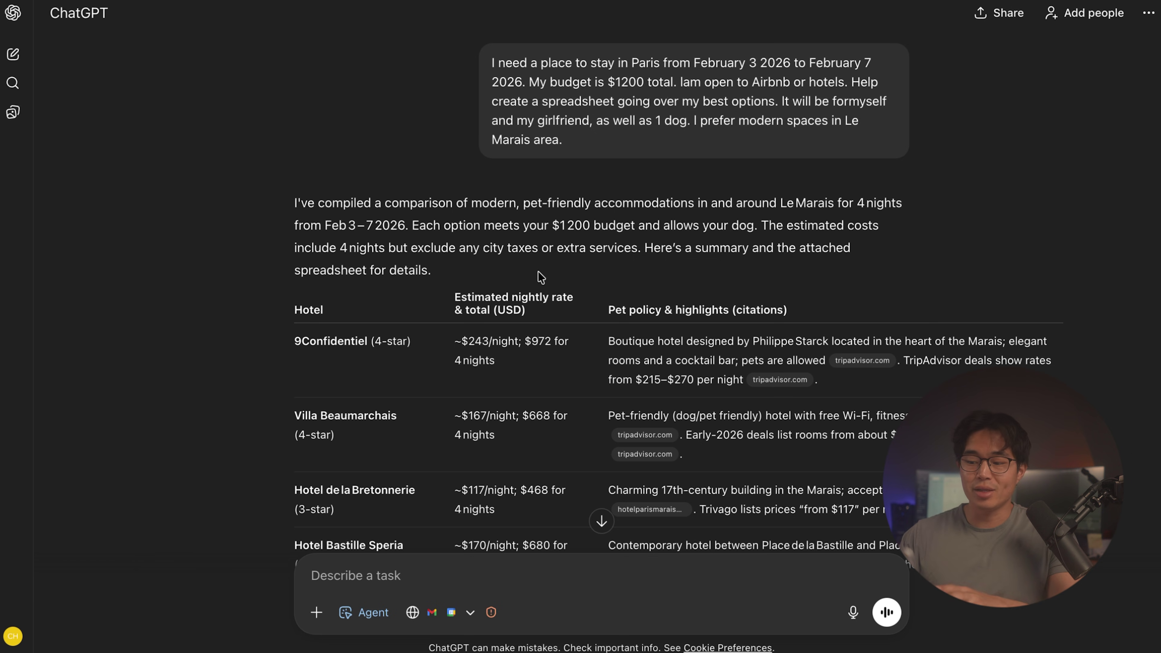
# Scroll through the Paris hotel results and view the hotel spreadsheet full-screen, then close it
pyautogui.scroll(-4, 538, 272)
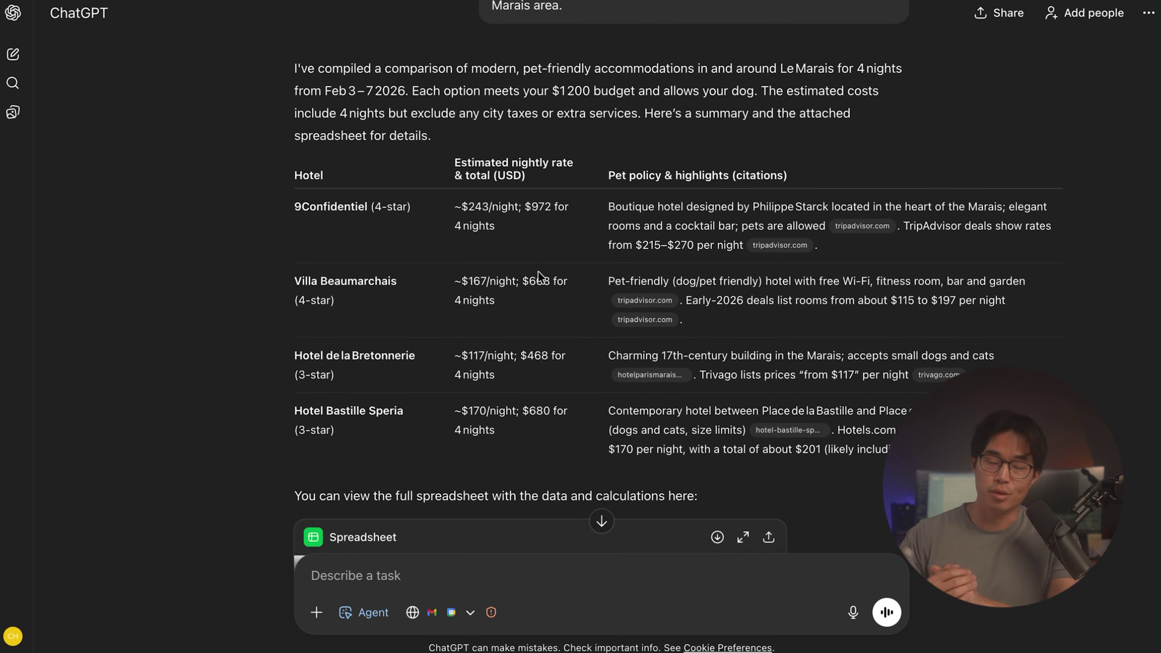
pyautogui.scroll(-1, 539, 272)
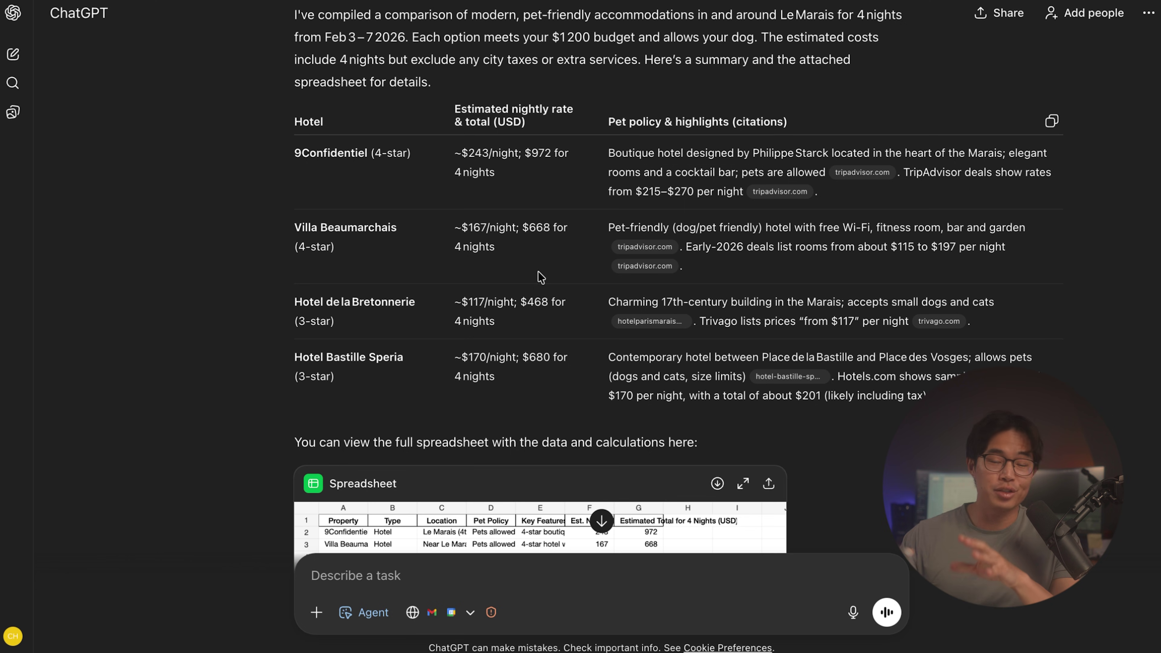
pyautogui.scroll(-5, 538, 273)
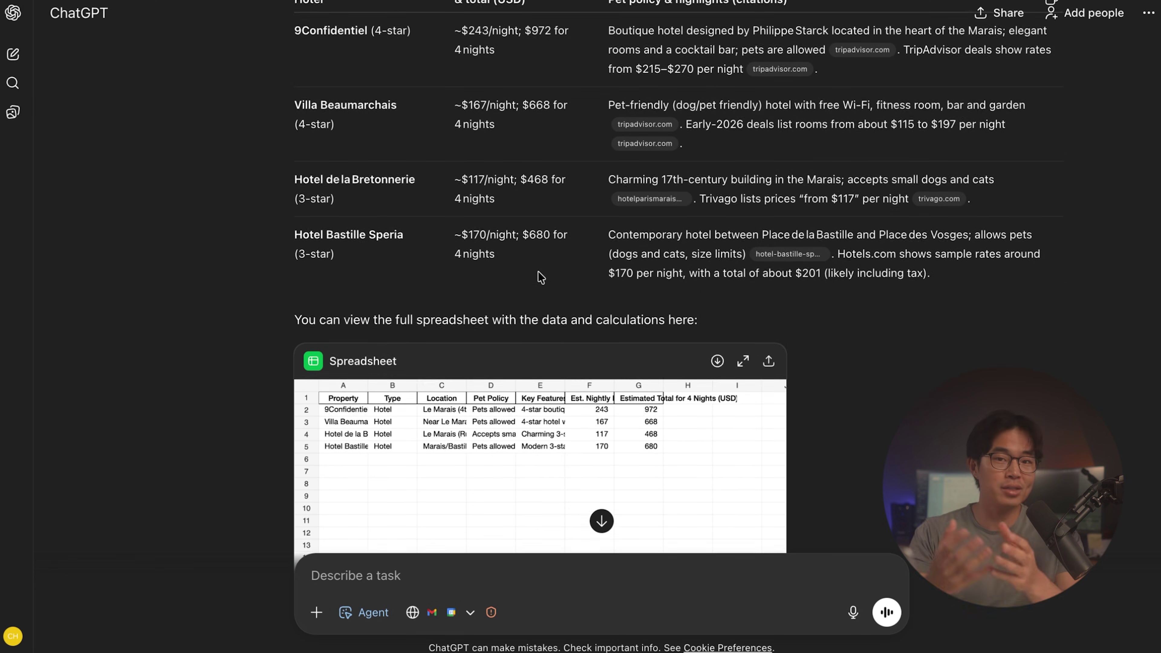
pyautogui.scroll(-3, 538, 271)
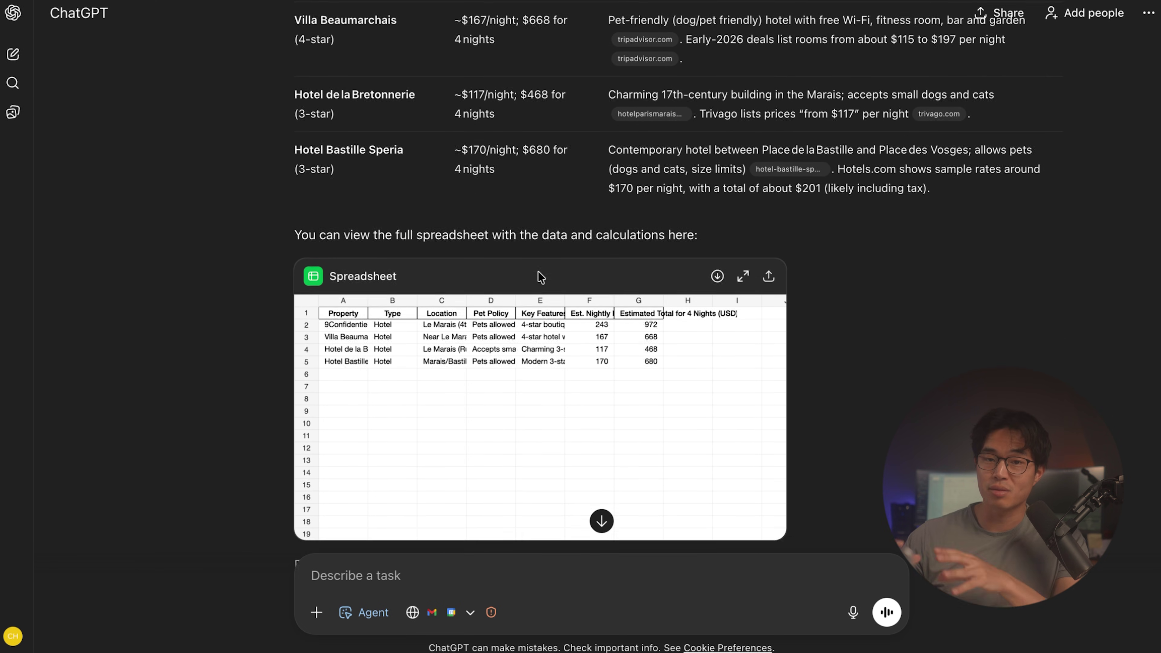
pyautogui.scroll(-2, 539, 273)
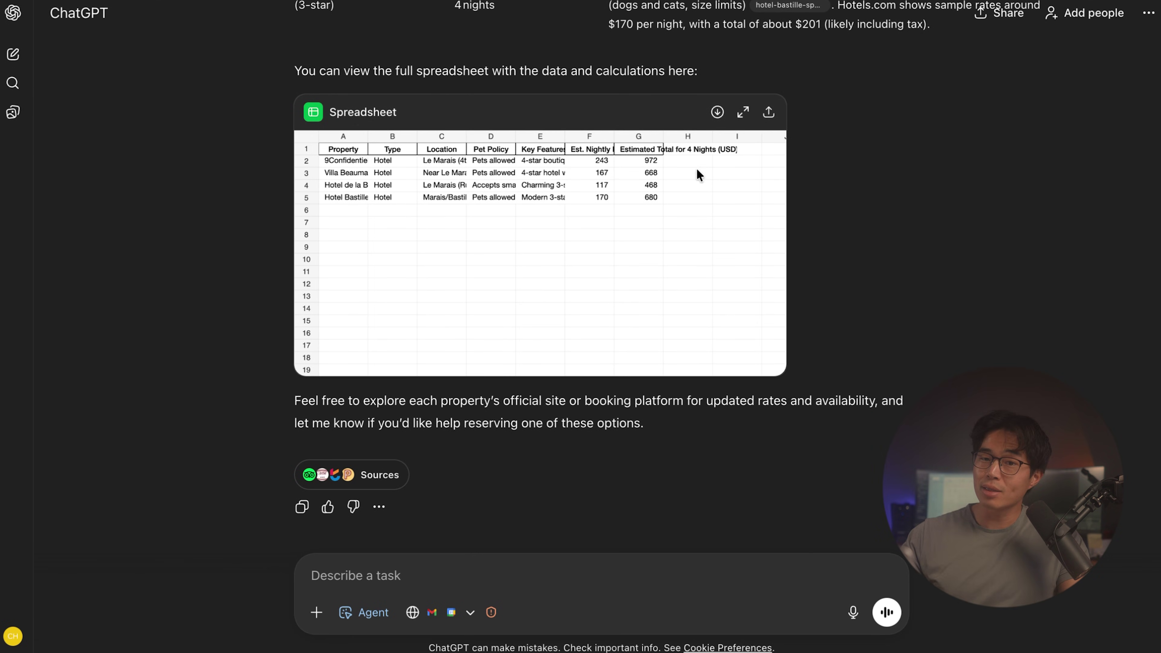
pyautogui.click(741, 118)
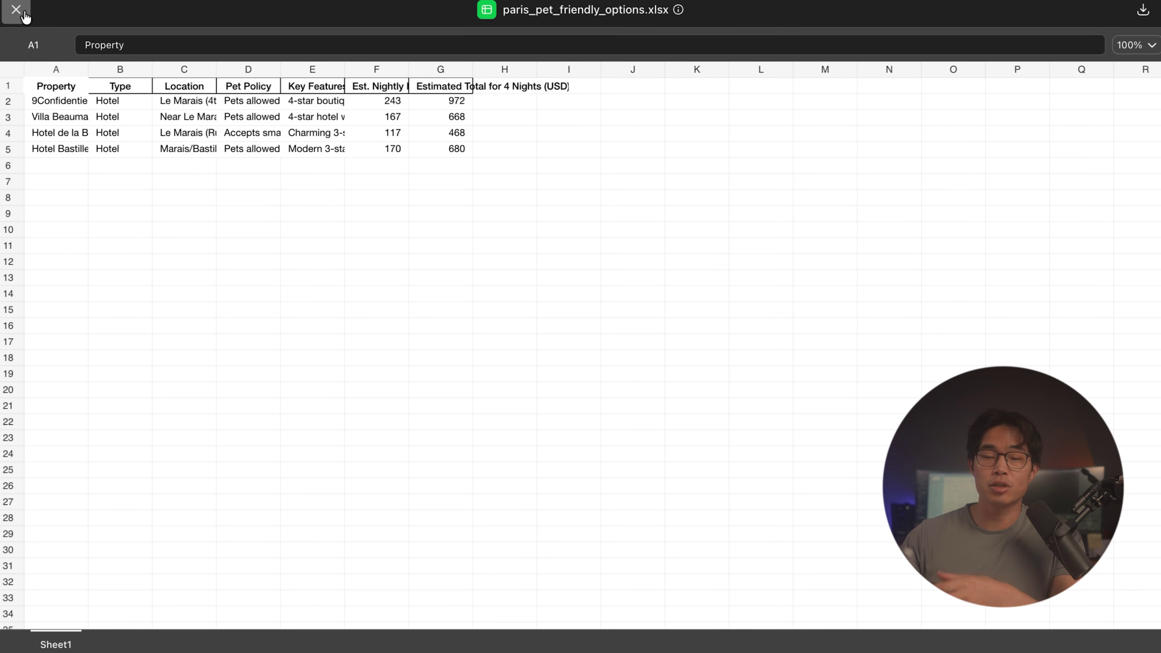
pyautogui.click(16, 10)
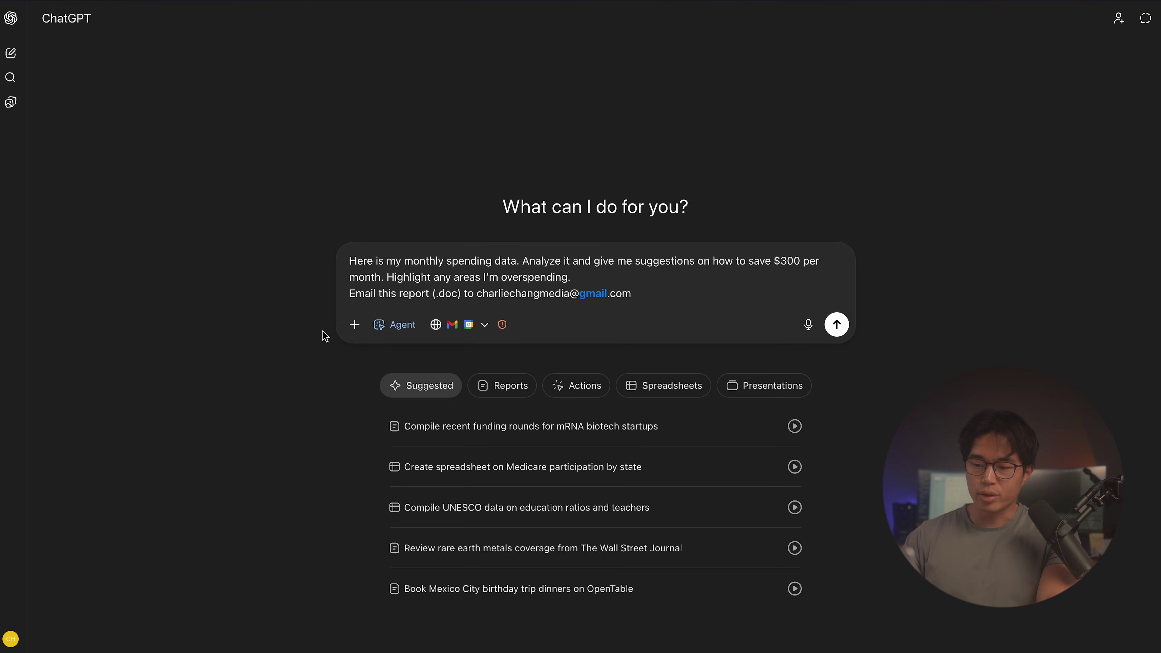
# Attach an xlsx spreadsheet from the computer, then start attaching the profit-and-loss file
pyautogui.click(357, 325)
pyautogui.click(414, 356)
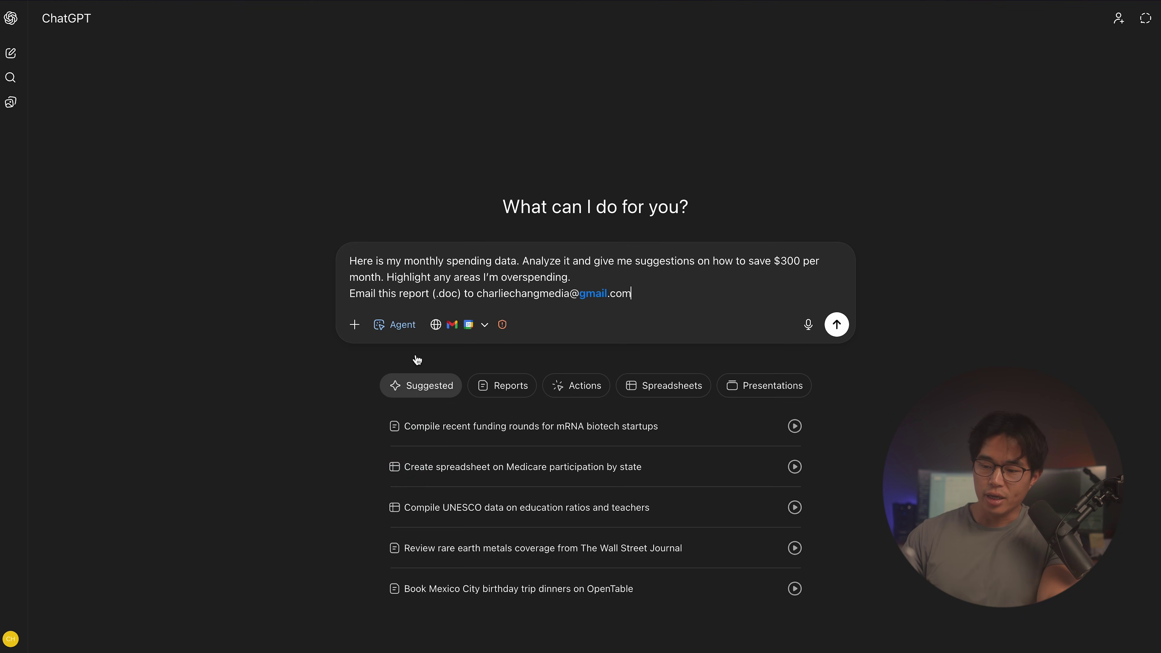
pyautogui.click(823, 447)
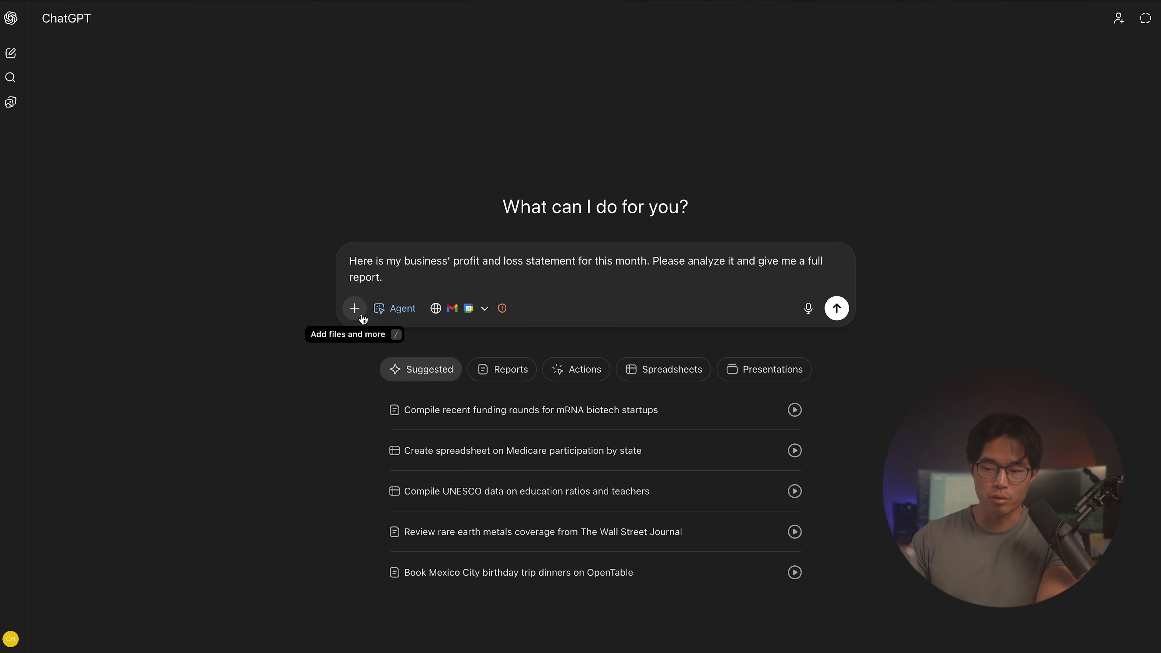
pyautogui.click(355, 308)
pyautogui.click(400, 337)
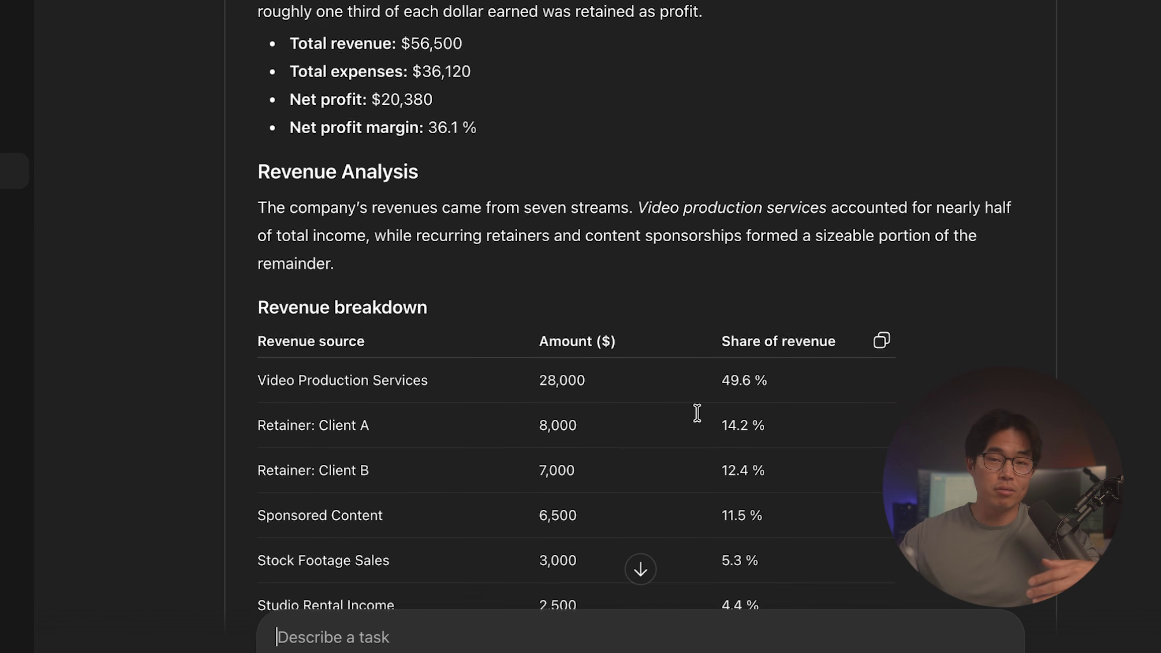
# Scroll down the 'How to Save Money in Your 20s' report past its top-creators table
pyautogui.scroll(-5, 696, 412)
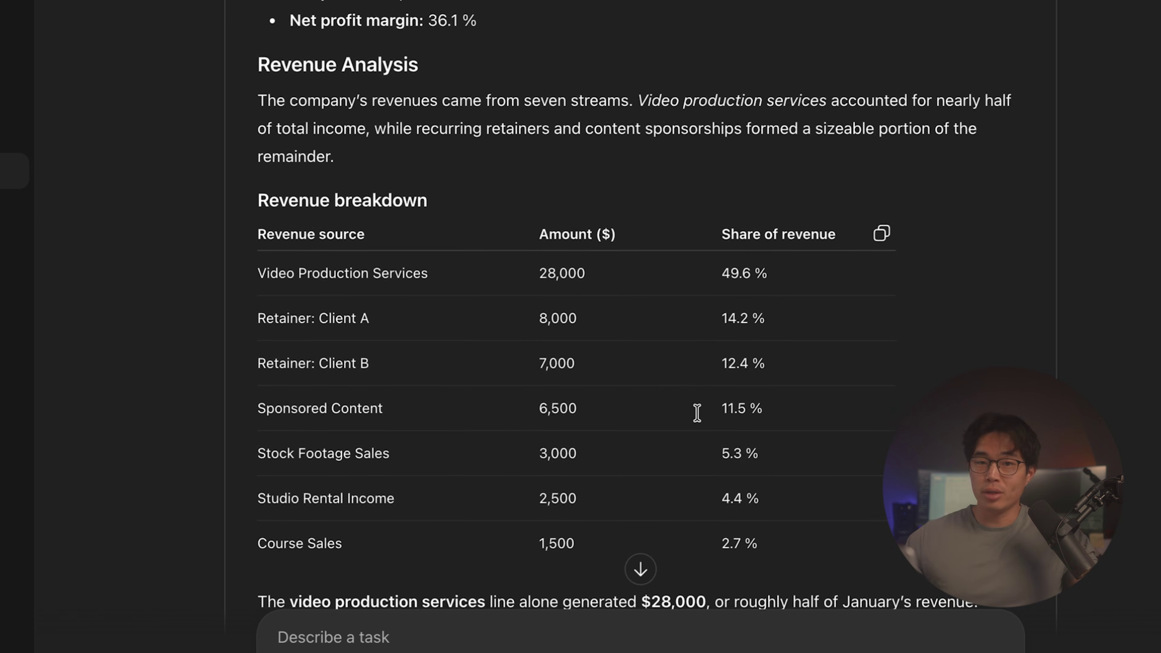
pyautogui.scroll(-10, 696, 413)
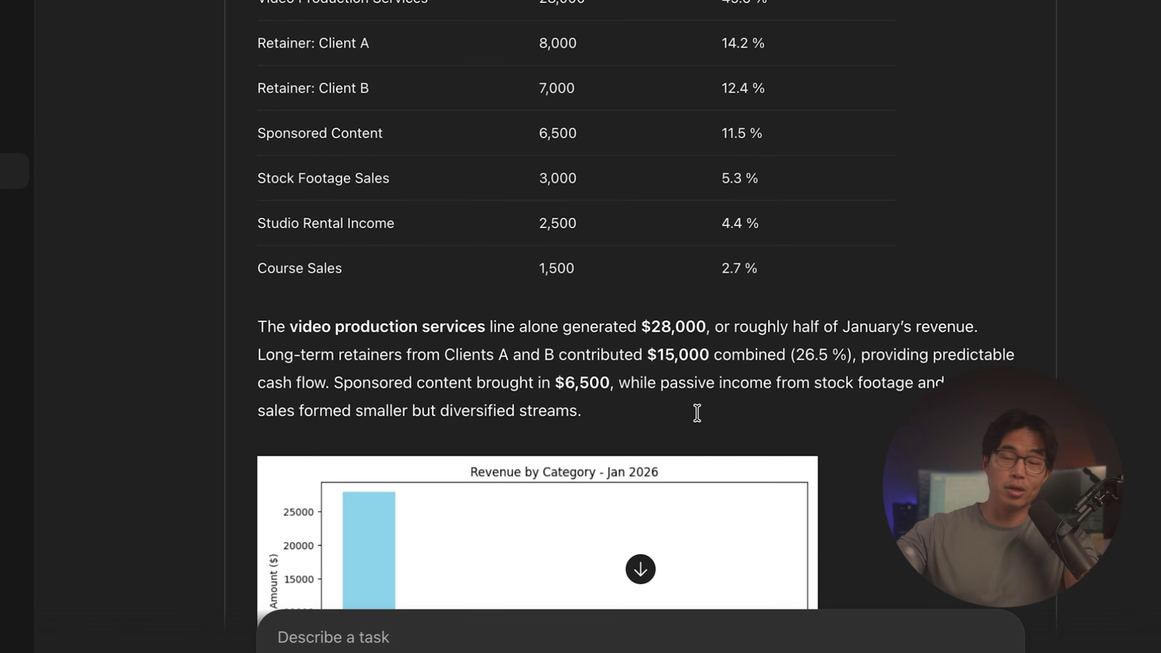
pyautogui.scroll(-4, 696, 412)
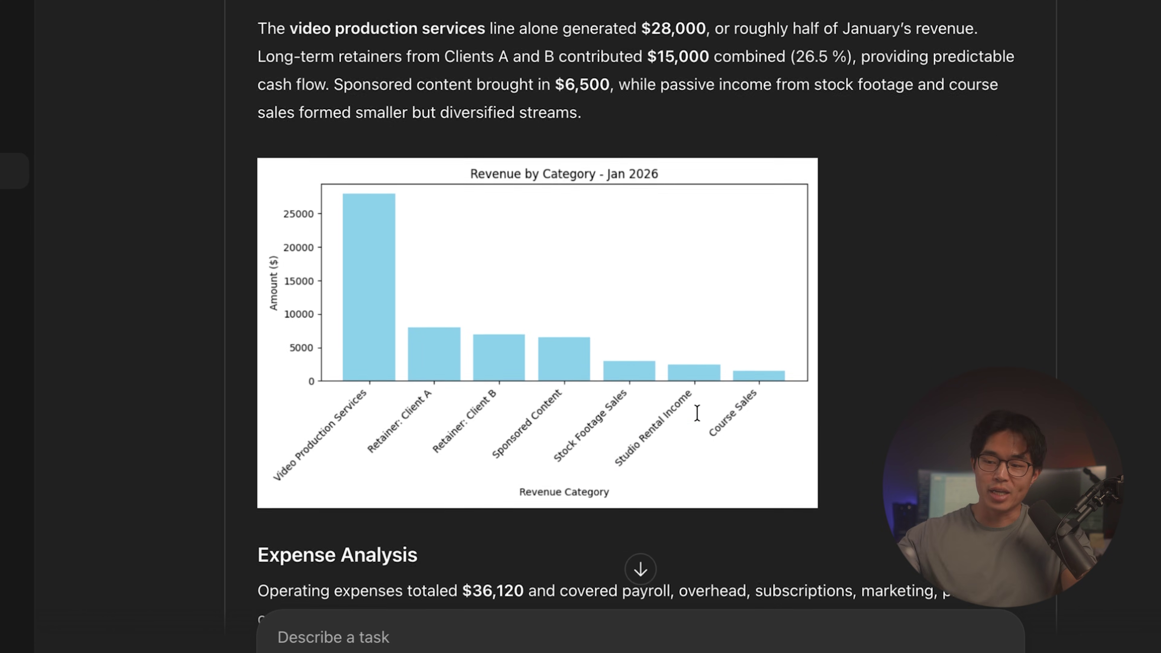
pyautogui.scroll(-6, 696, 411)
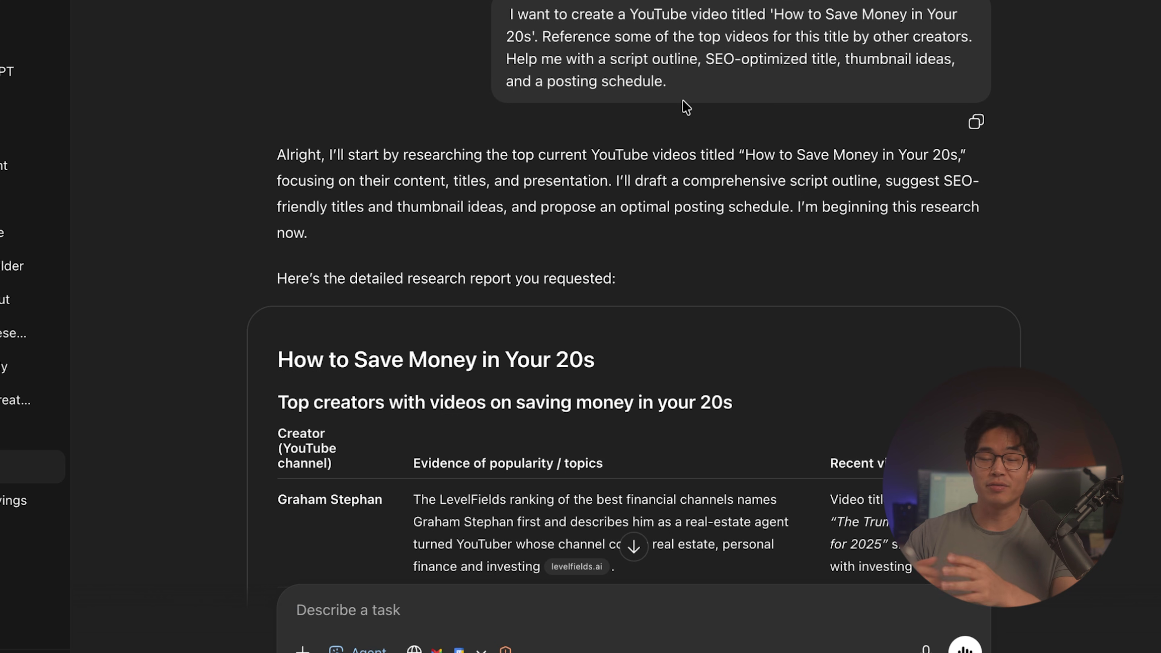
# Scroll through the rest of the savings-video research report to its end
pyautogui.scroll(-3, 751, 298)
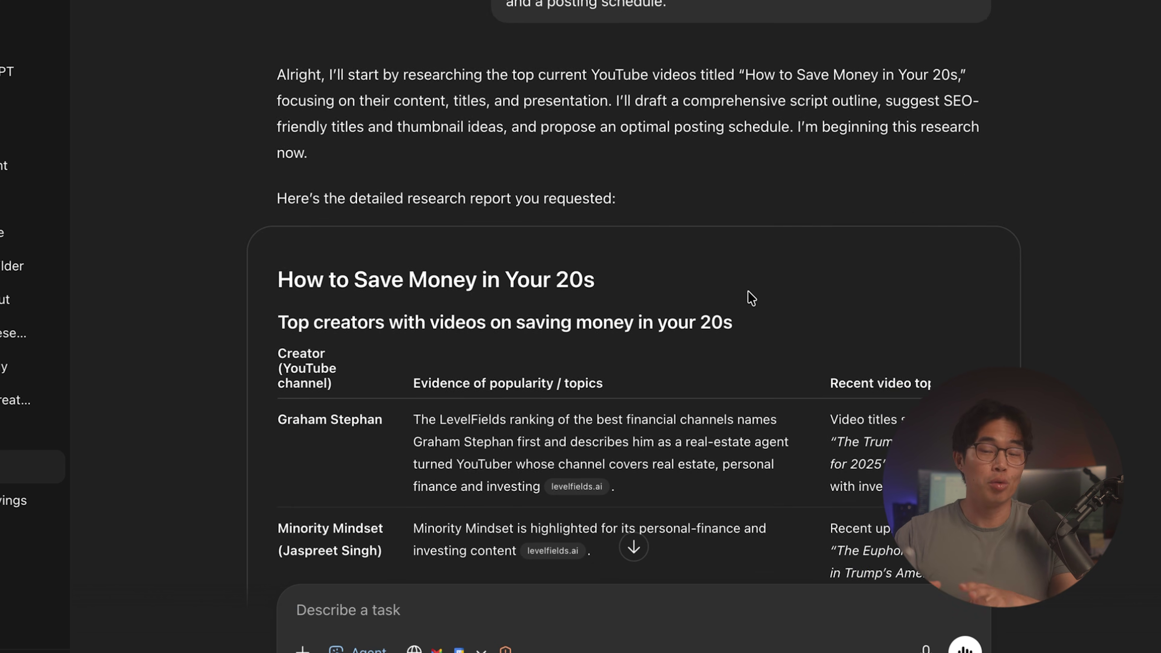
pyautogui.scroll(-3, 746, 293)
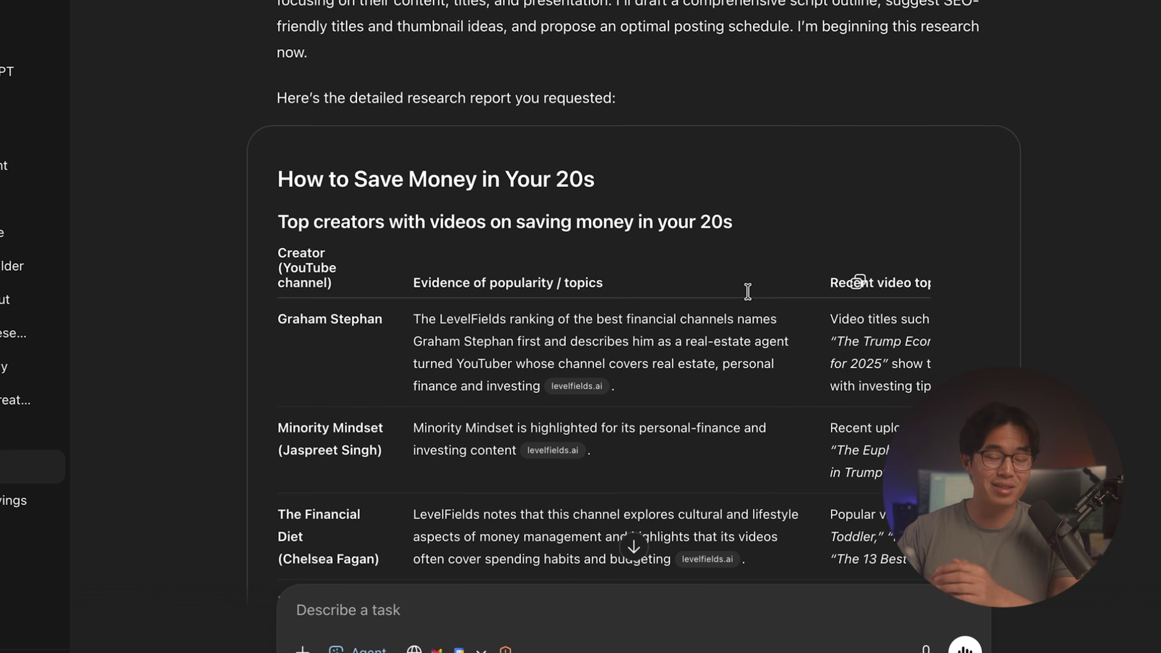
pyautogui.scroll(-3, 747, 291)
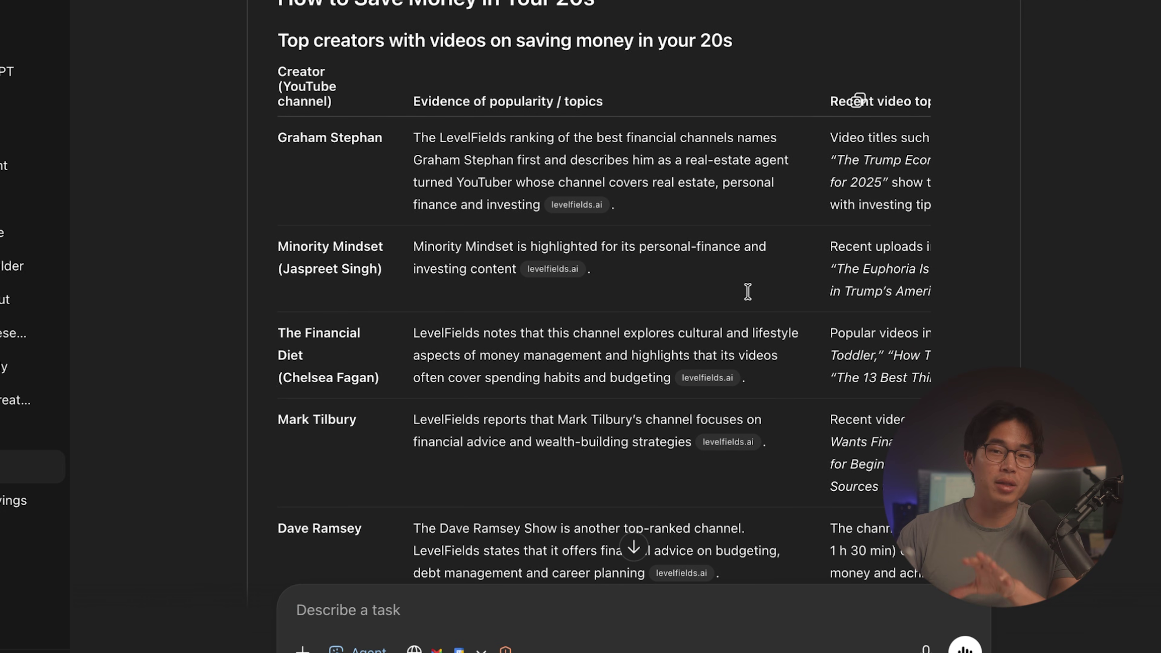
pyautogui.scroll(-4, 748, 291)
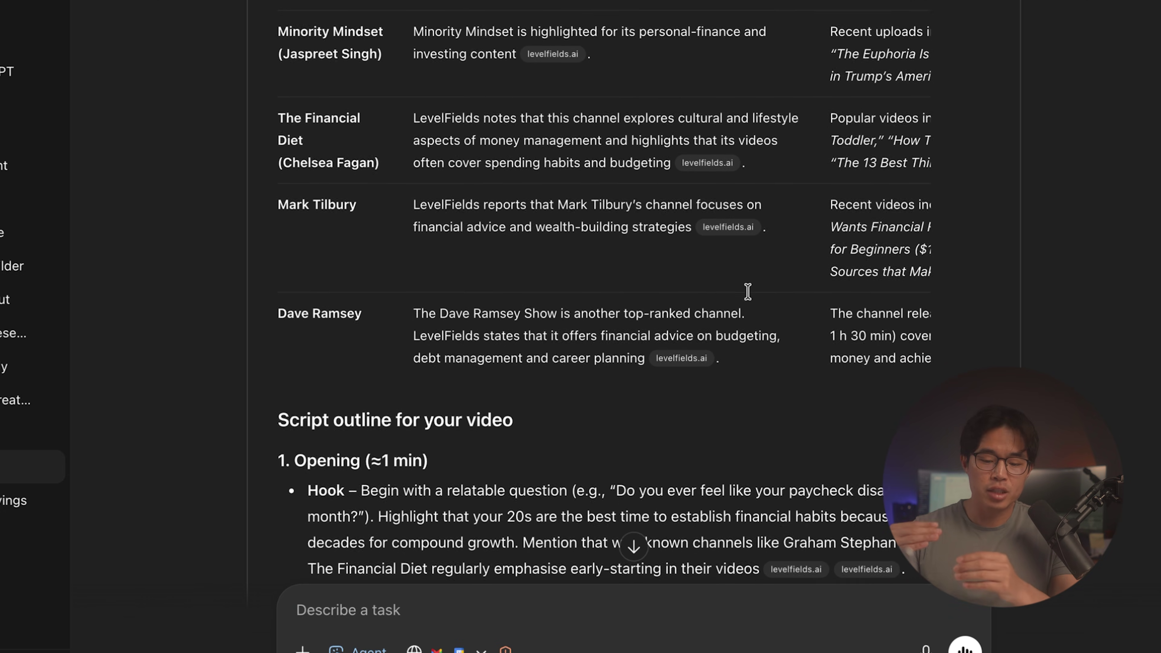
pyautogui.scroll(-6, 747, 292)
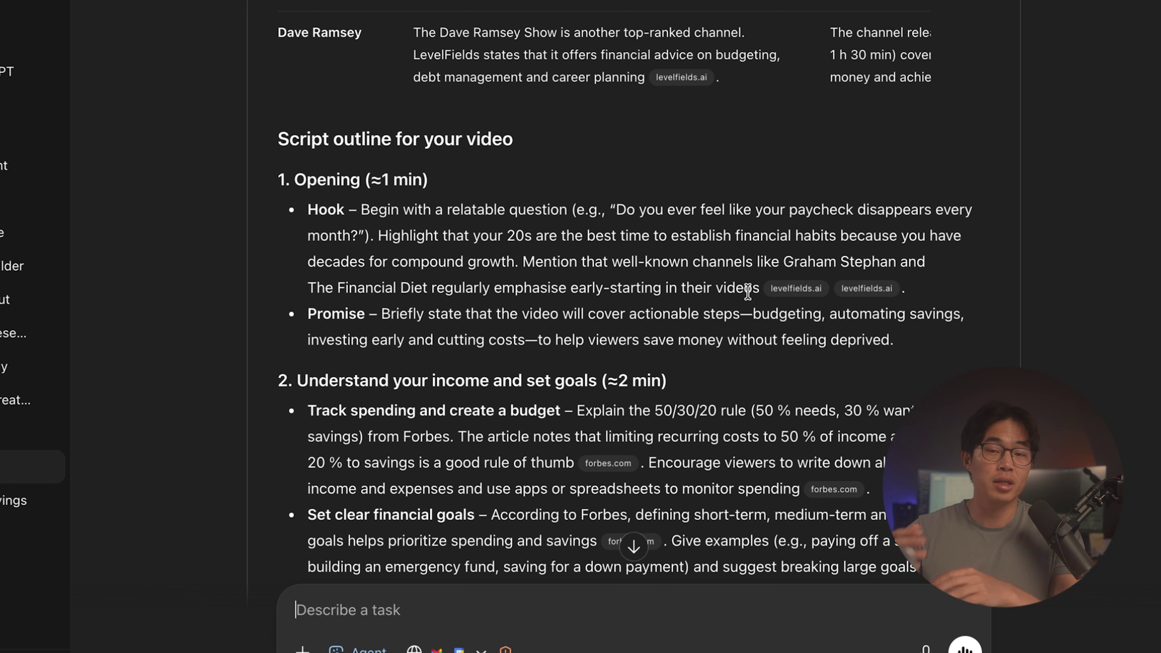
pyautogui.scroll(-3, 748, 292)
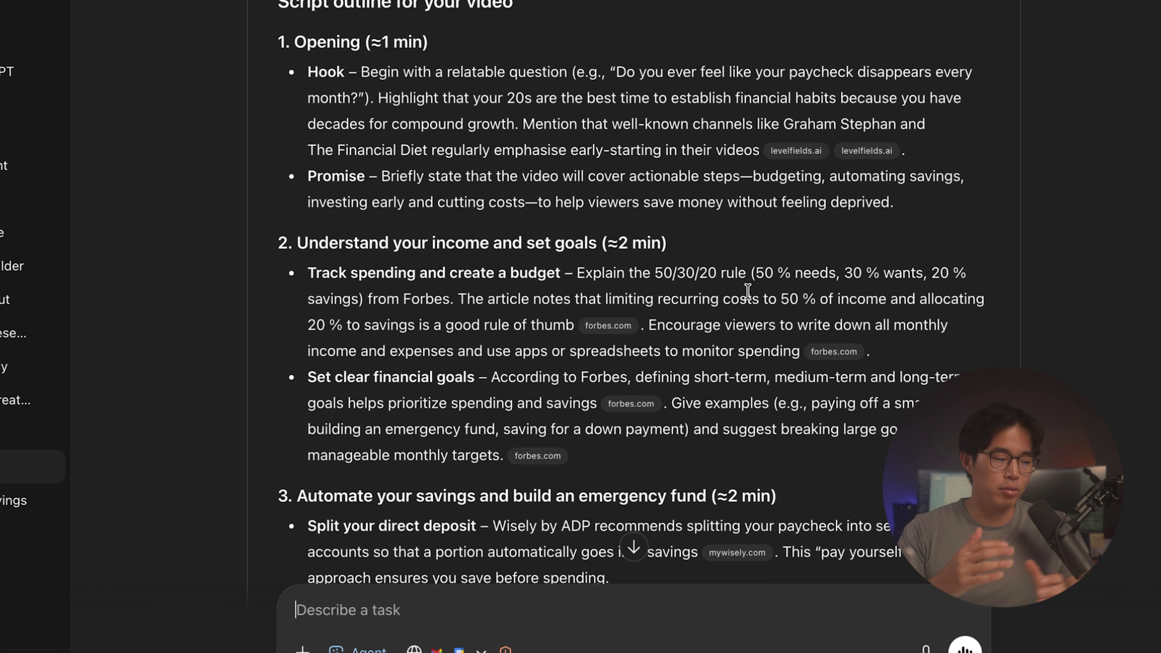
pyautogui.scroll(-5, 747, 291)
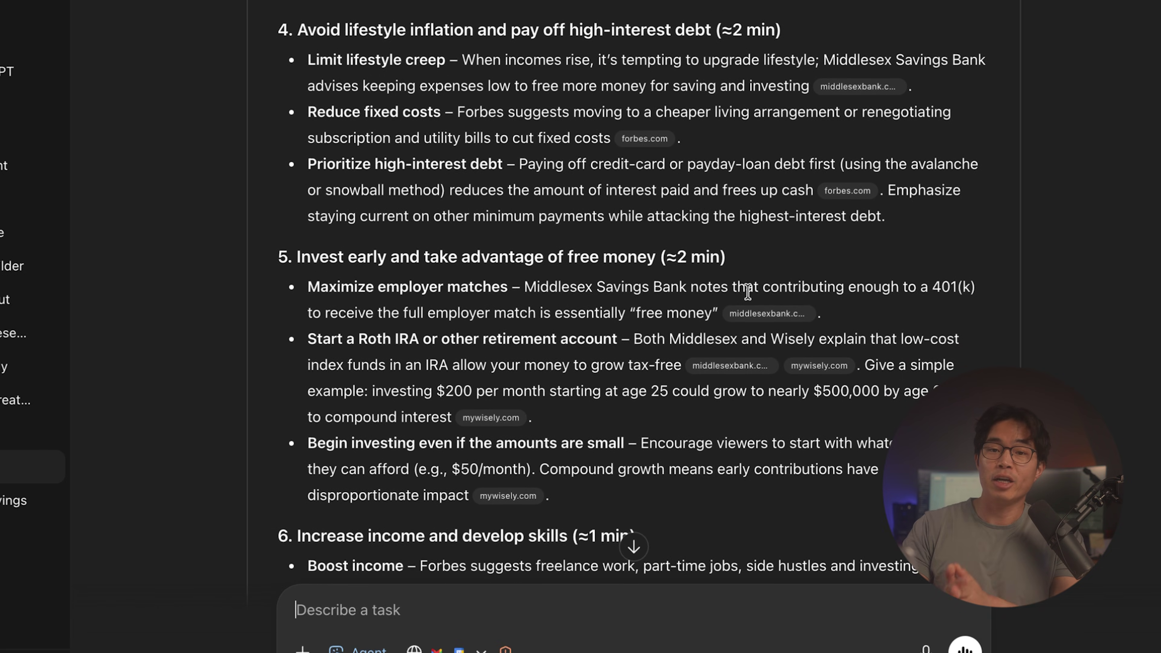
pyautogui.scroll(-7, 748, 291)
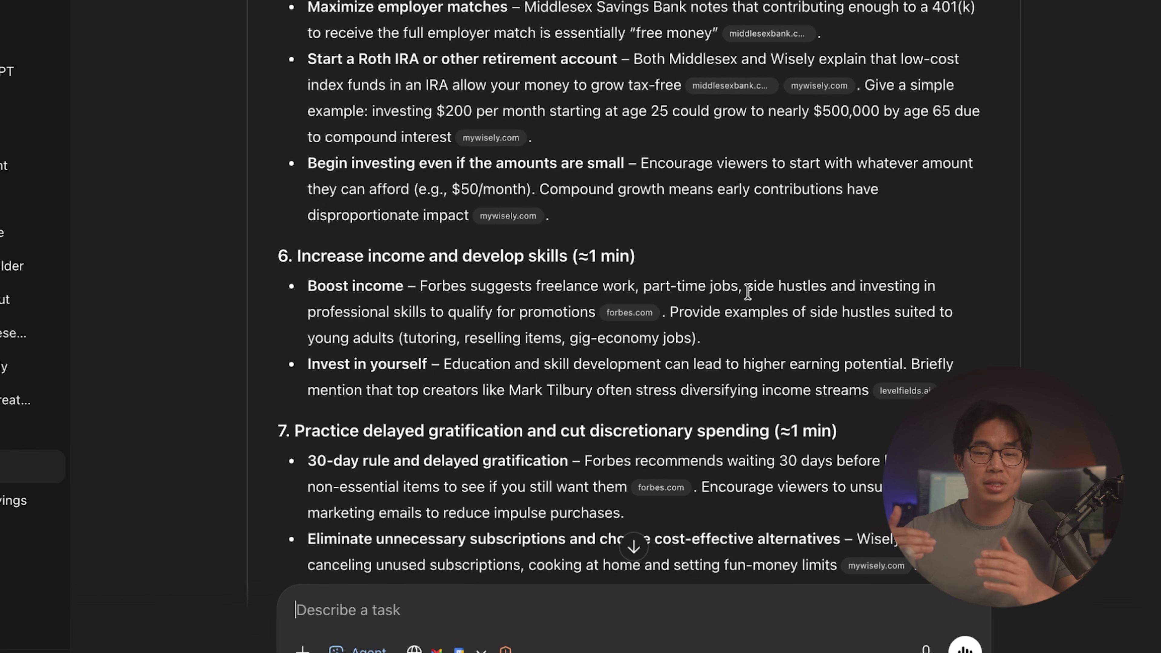
pyautogui.scroll(-9, 747, 292)
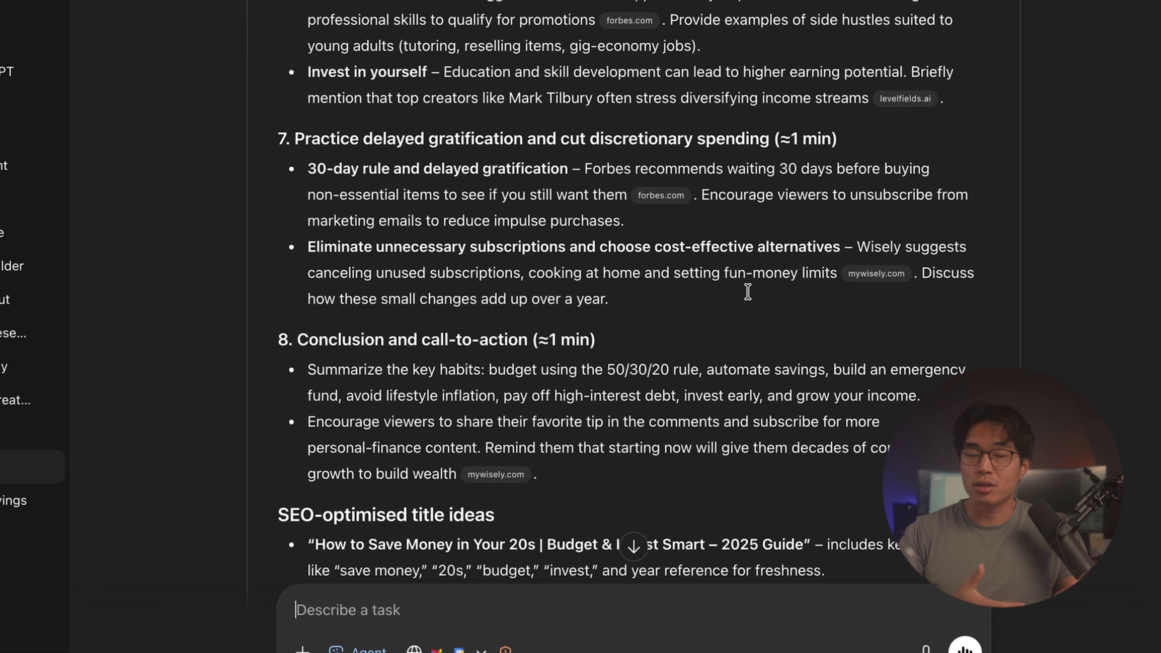
pyautogui.scroll(-2, 747, 292)
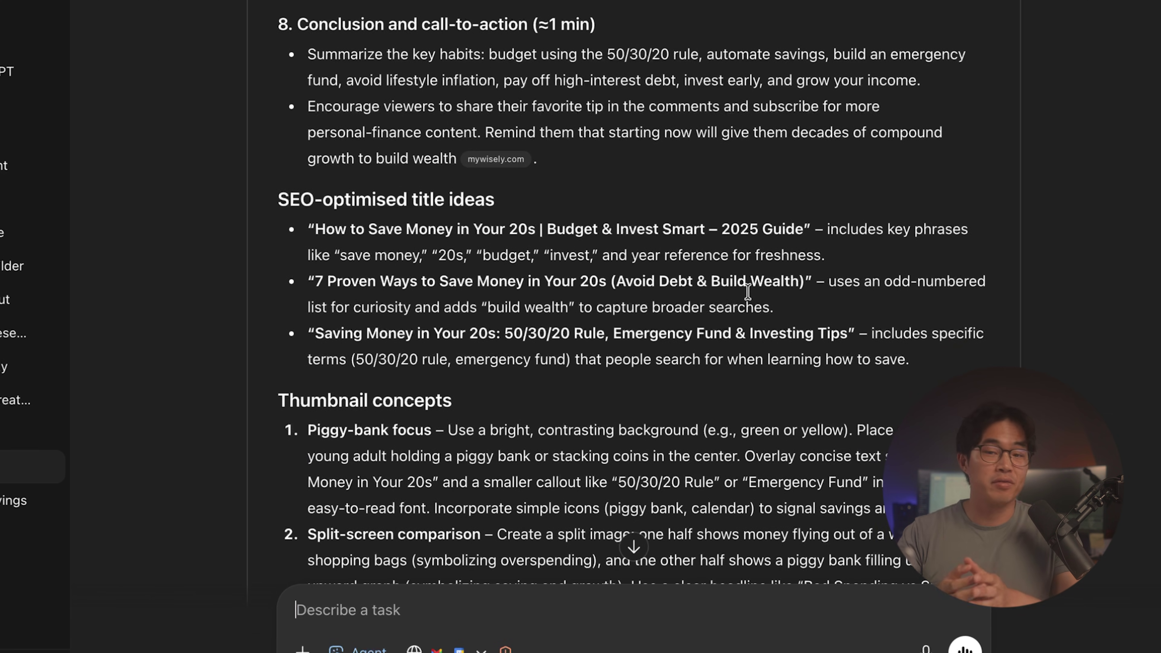
pyautogui.scroll(-7, 747, 291)
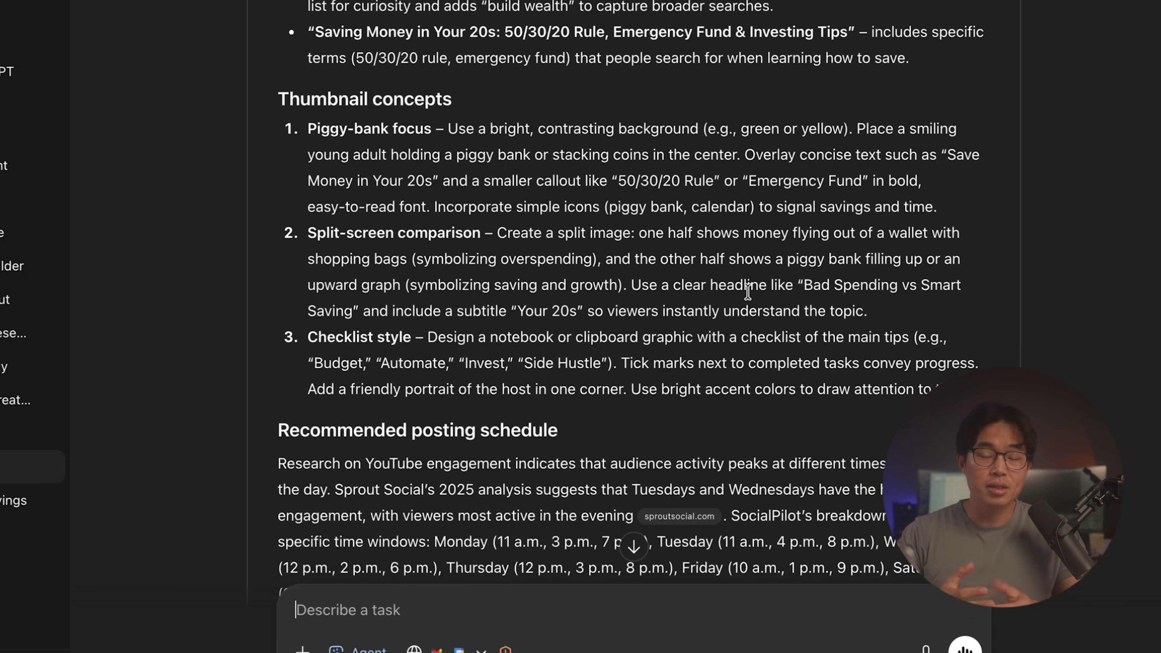
pyautogui.scroll(-7, 747, 292)
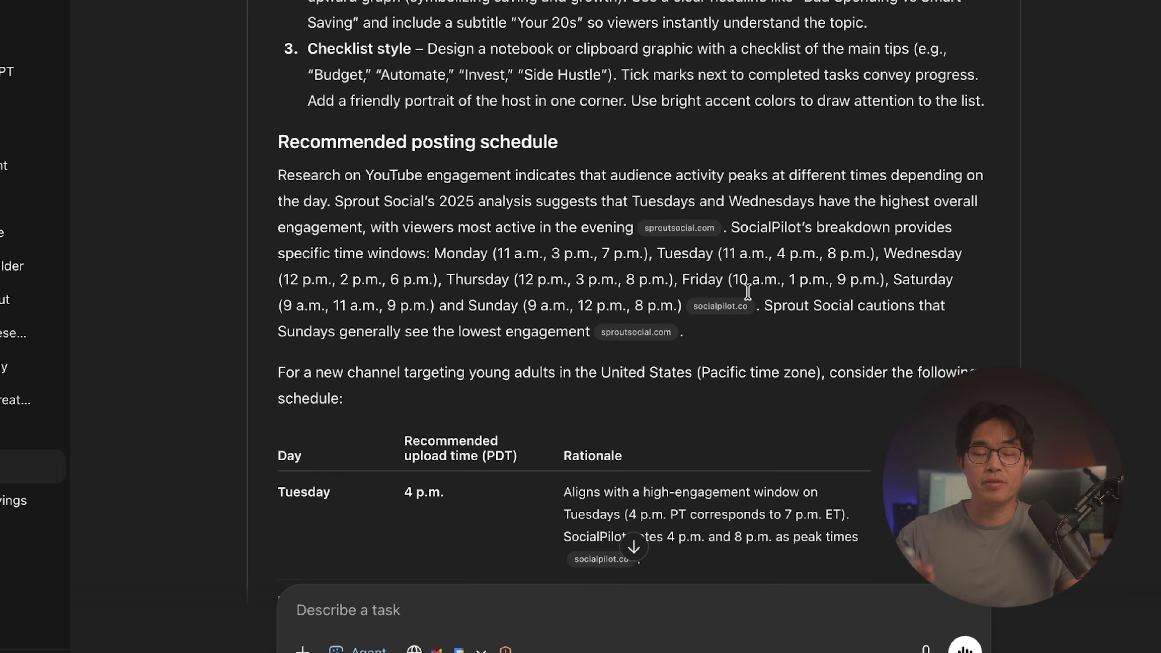
pyautogui.scroll(-4, 747, 291)
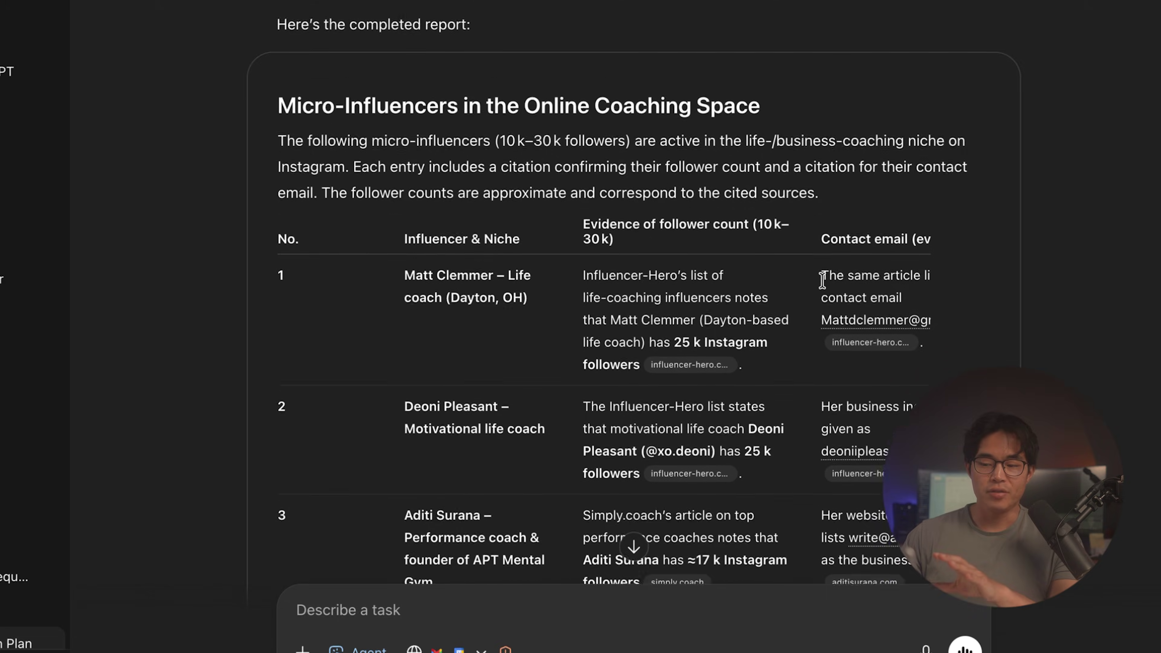
pyautogui.scroll(-8, 822, 280)
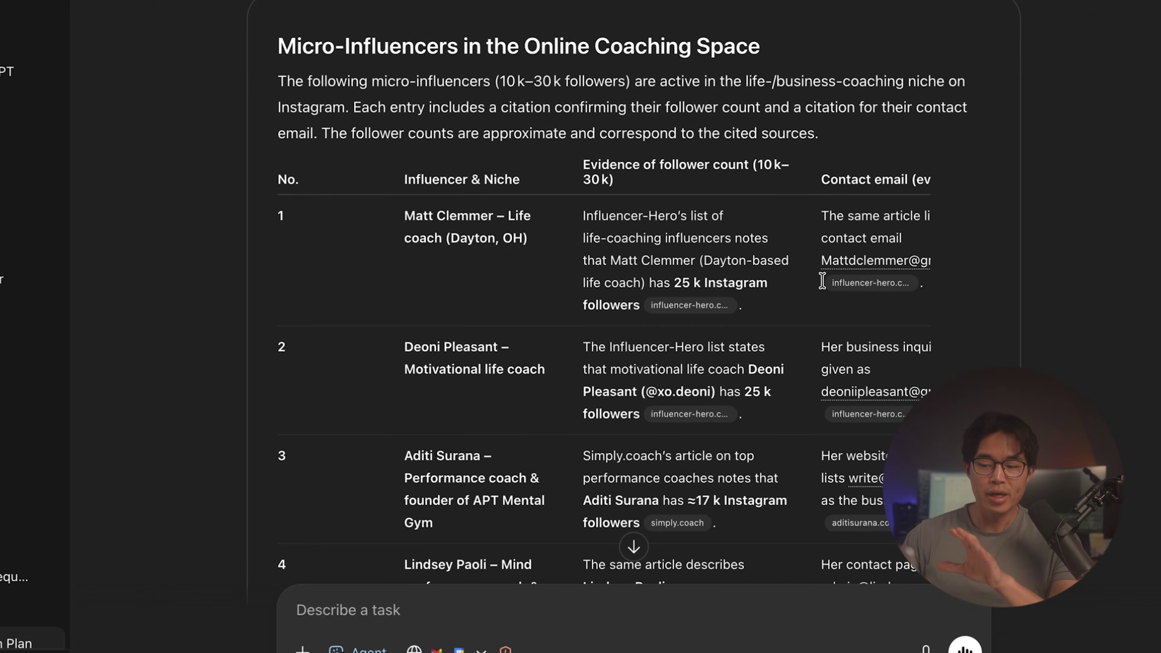
pyautogui.scroll(-6, 821, 279)
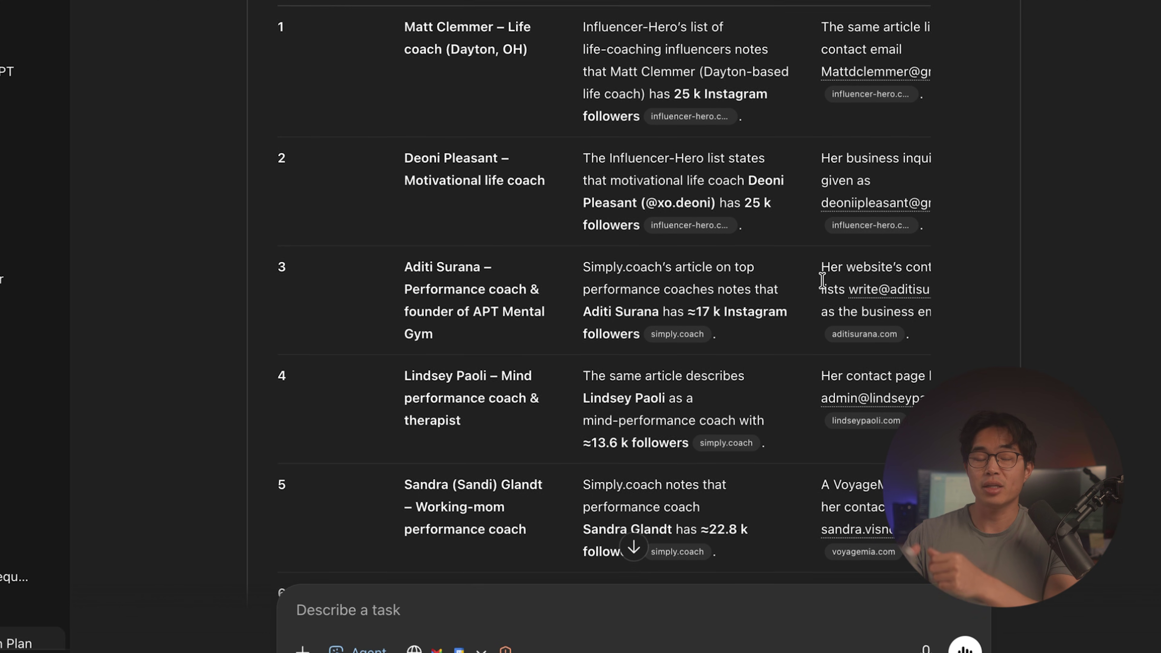
pyautogui.scroll(-8, 824, 288)
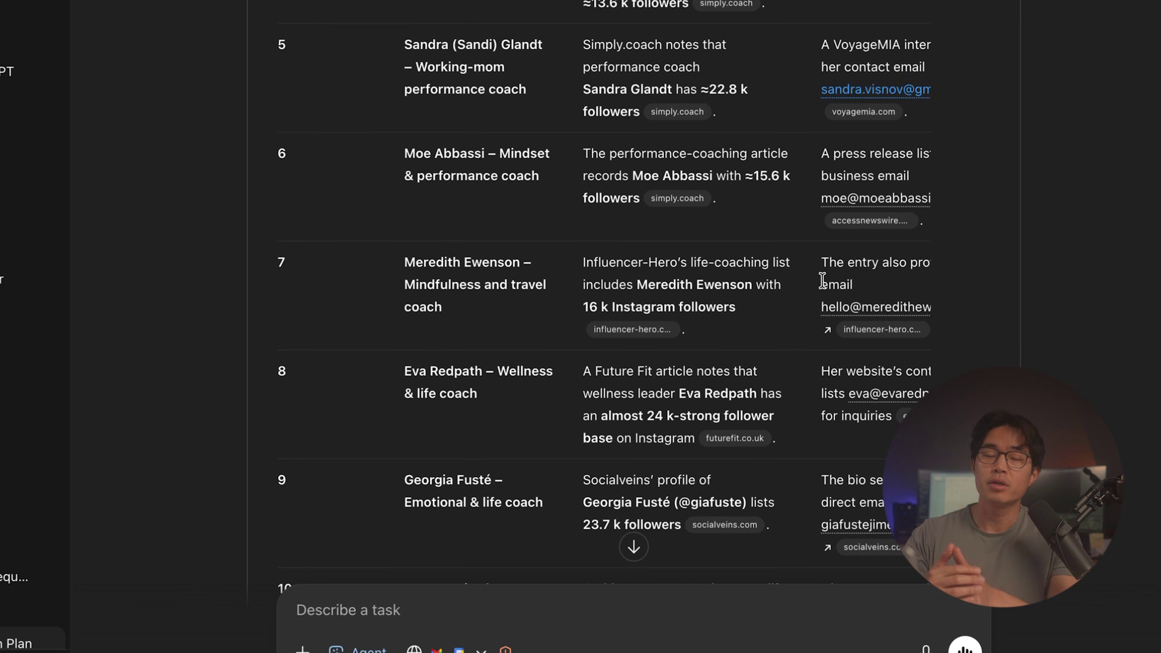
pyautogui.scroll(-10, 716, 531)
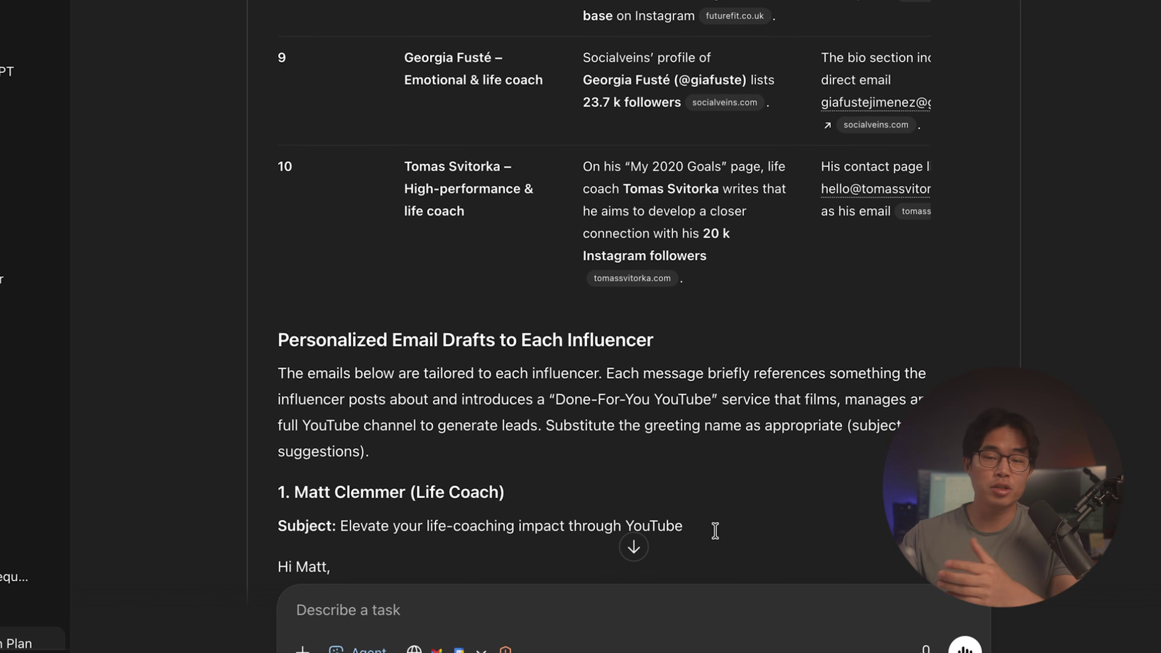
pyautogui.scroll(-5, 715, 531)
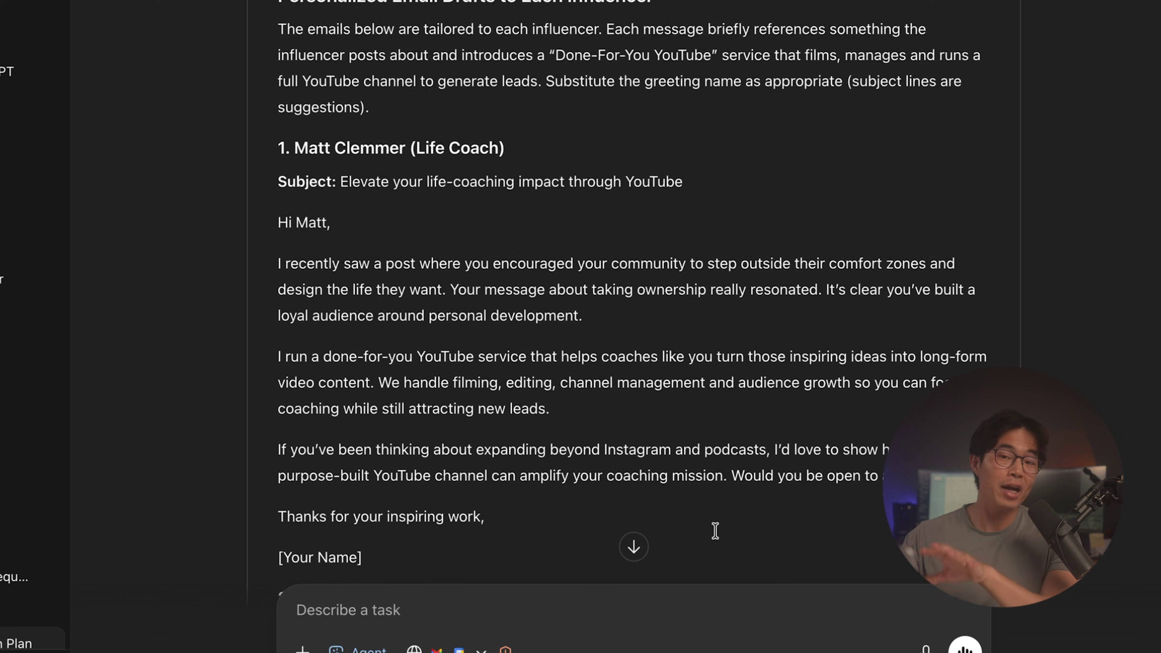
pyautogui.scroll(-9, 715, 531)
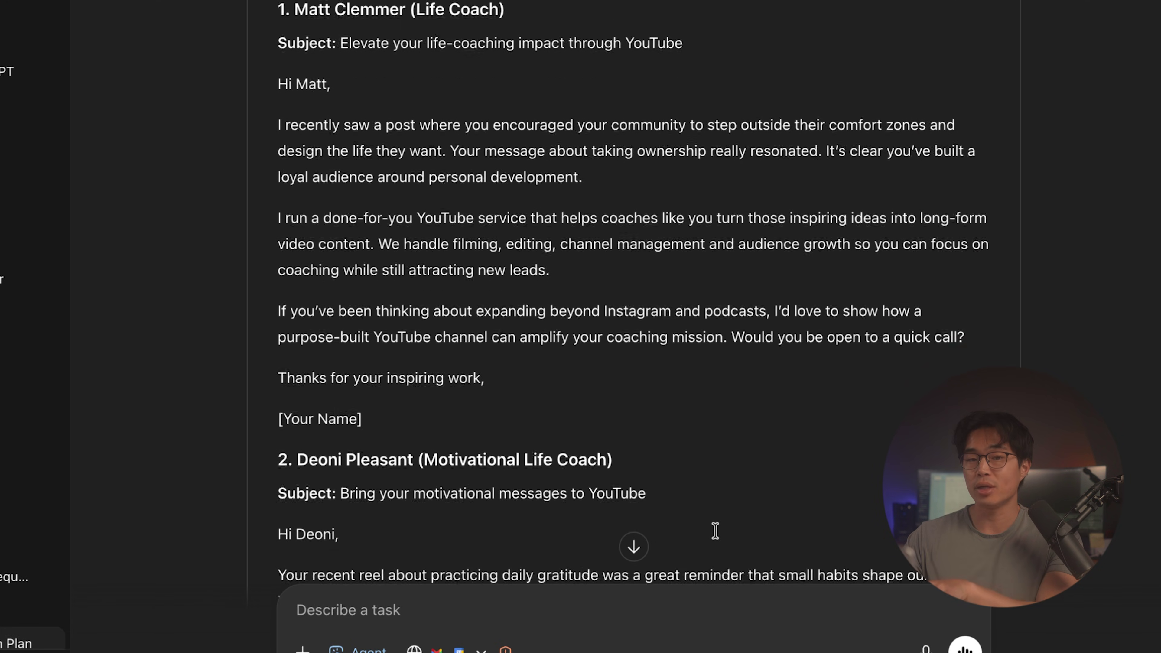
pyautogui.scroll(-2, 715, 531)
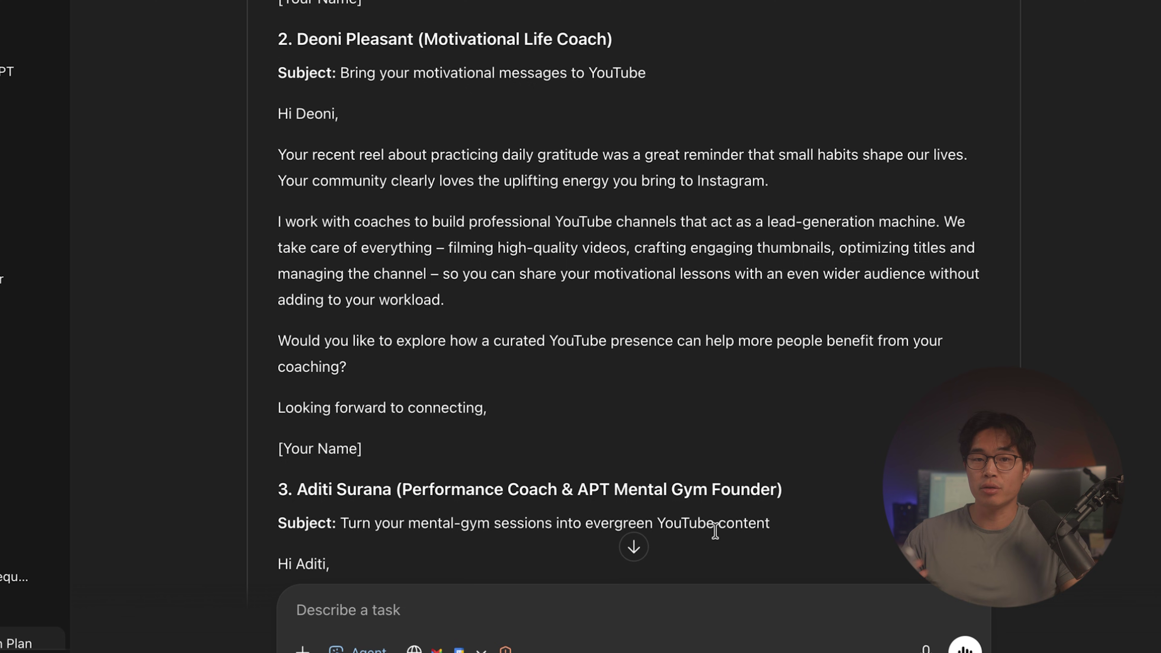
pyautogui.scroll(-10, 715, 531)
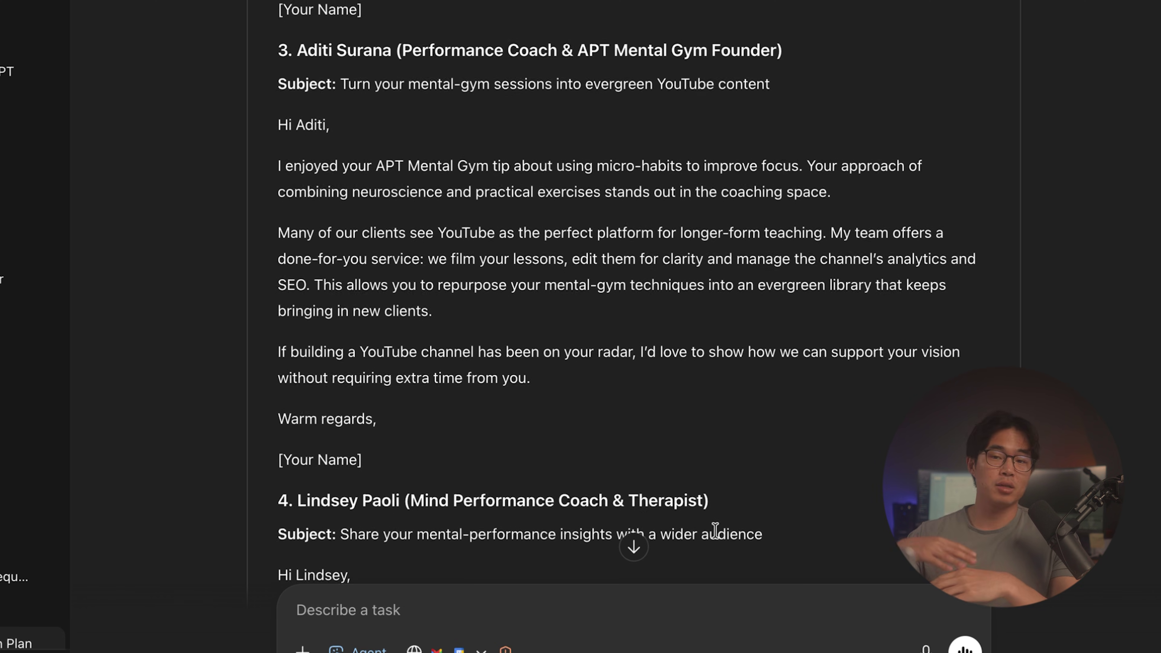
pyautogui.scroll(-10, 715, 531)
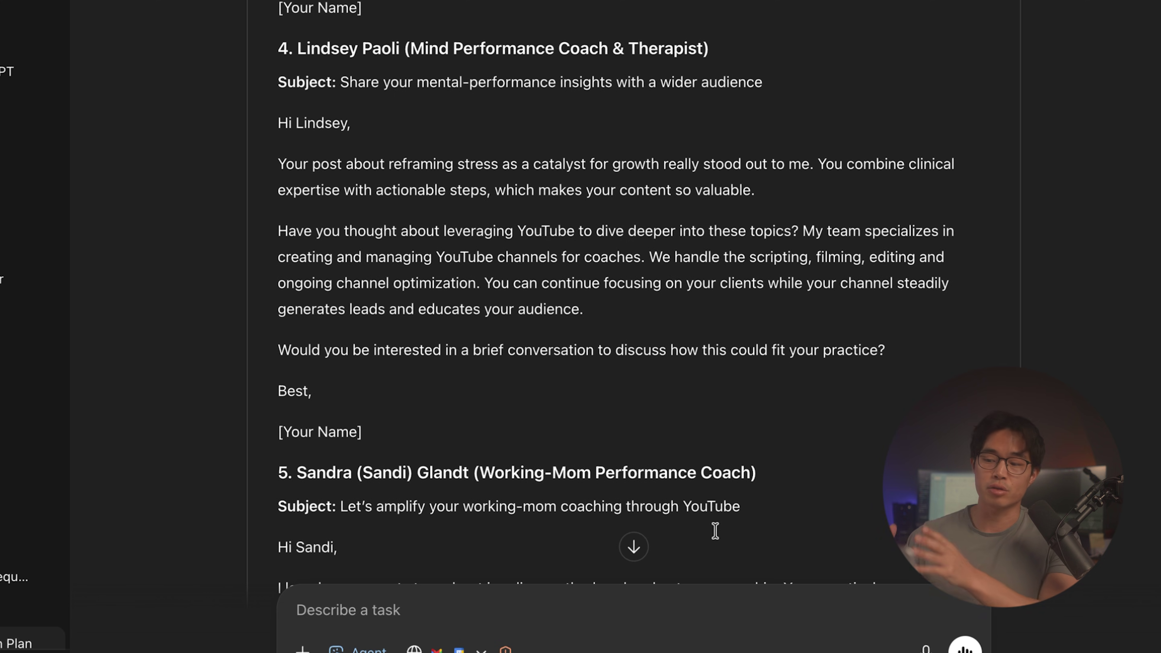
pyautogui.scroll(-10, 715, 530)
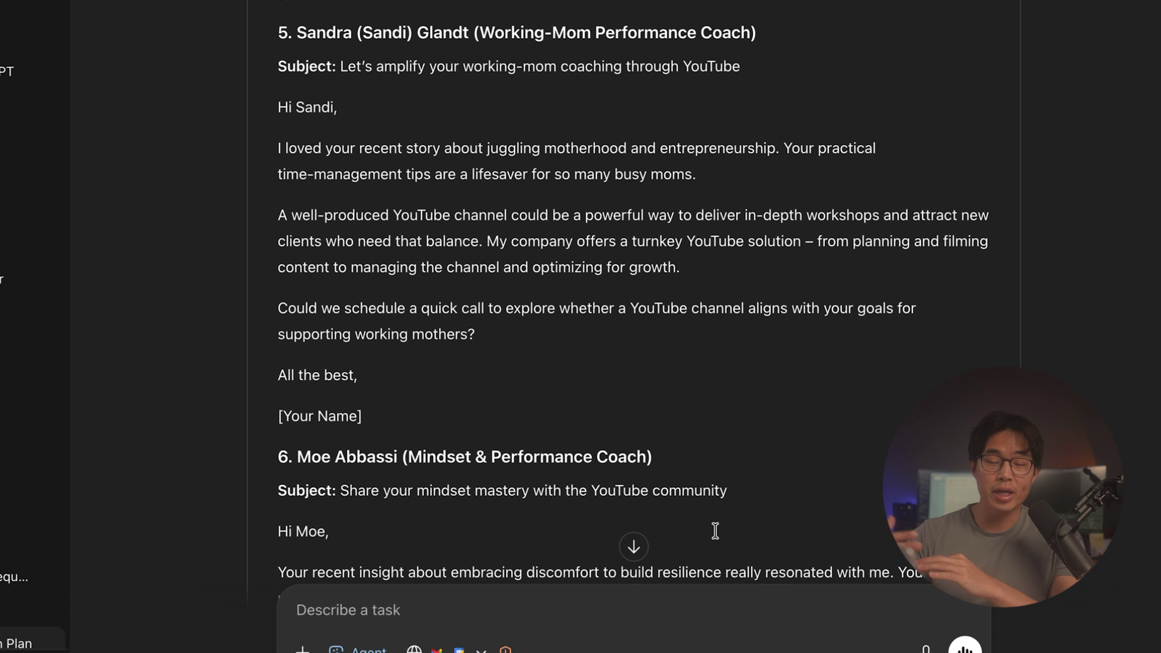
pyautogui.scroll(-10, 715, 530)
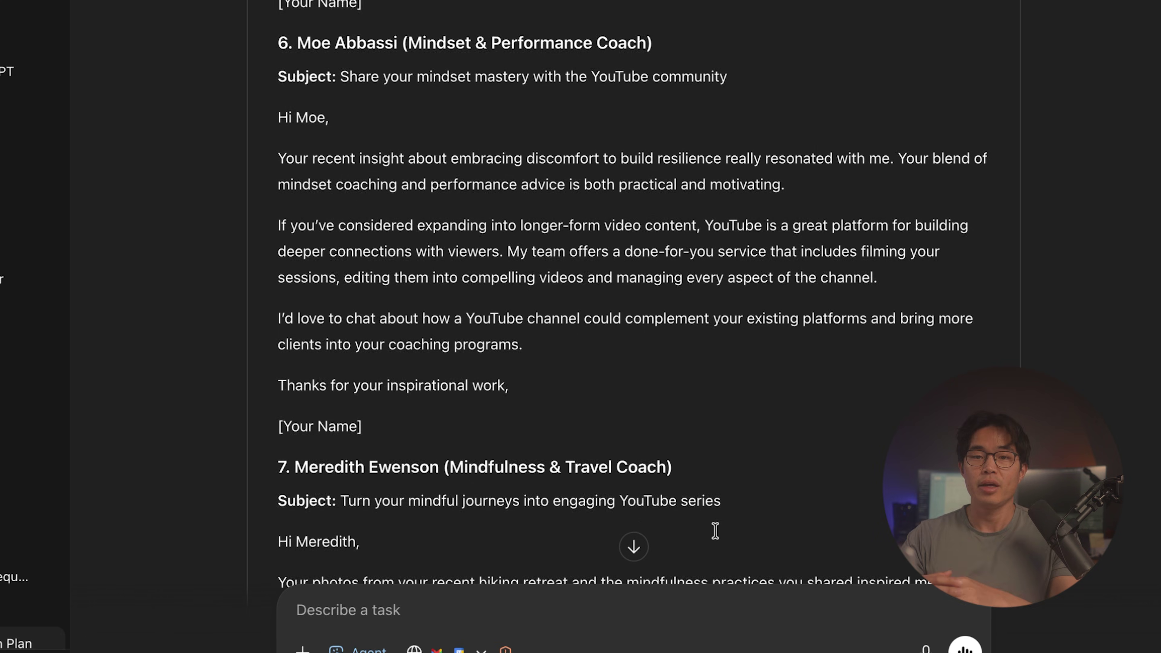
pyautogui.scroll(-10, 715, 530)
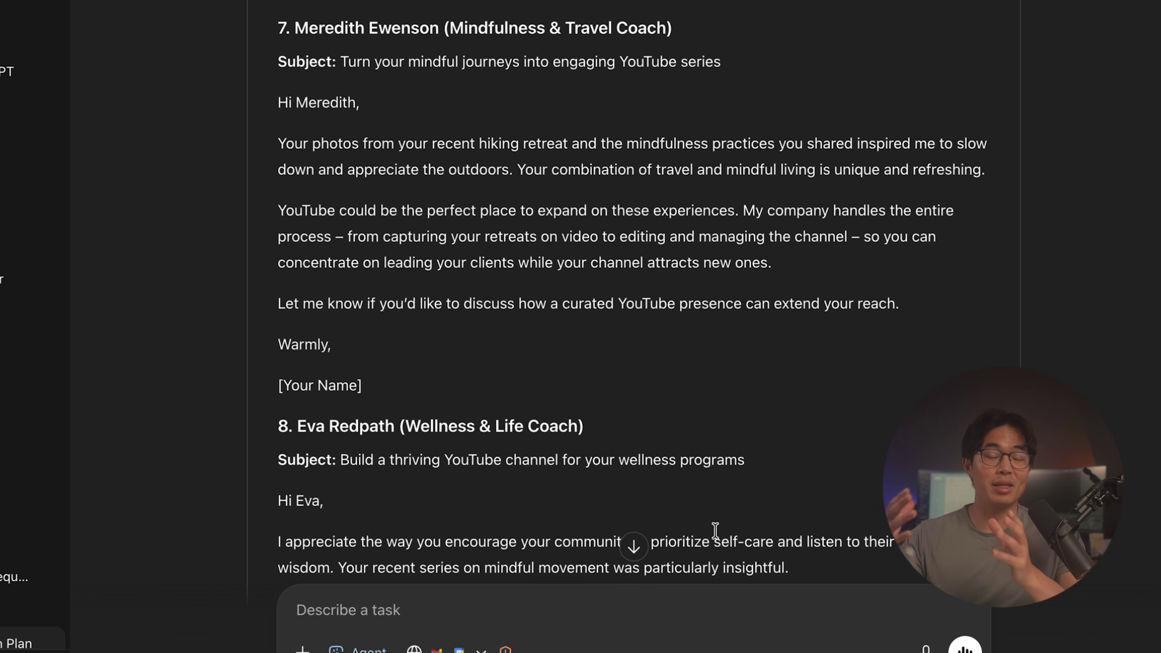
pyautogui.scroll(-10, 715, 530)
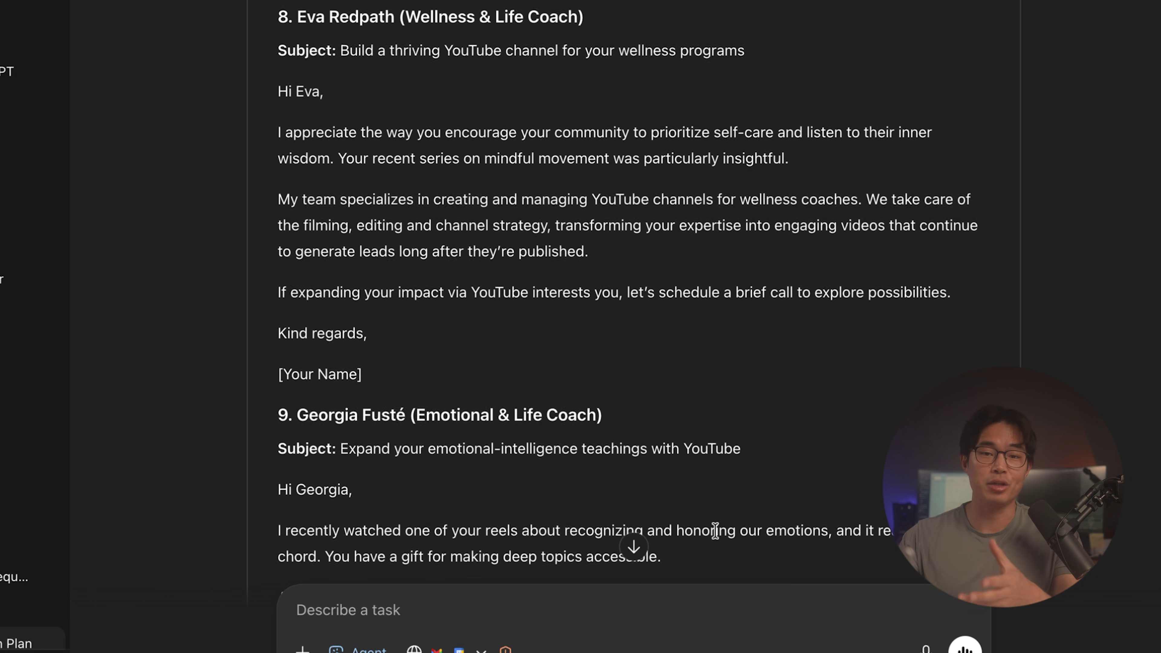
pyautogui.scroll(-10, 715, 530)
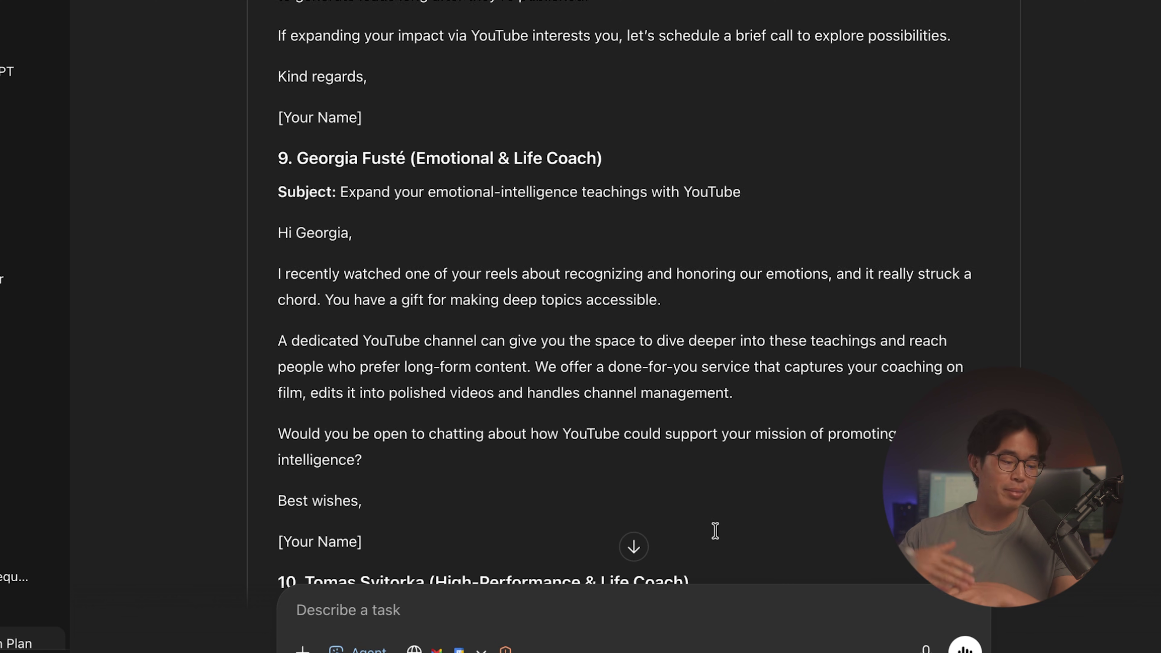
pyautogui.scroll(-9, 715, 530)
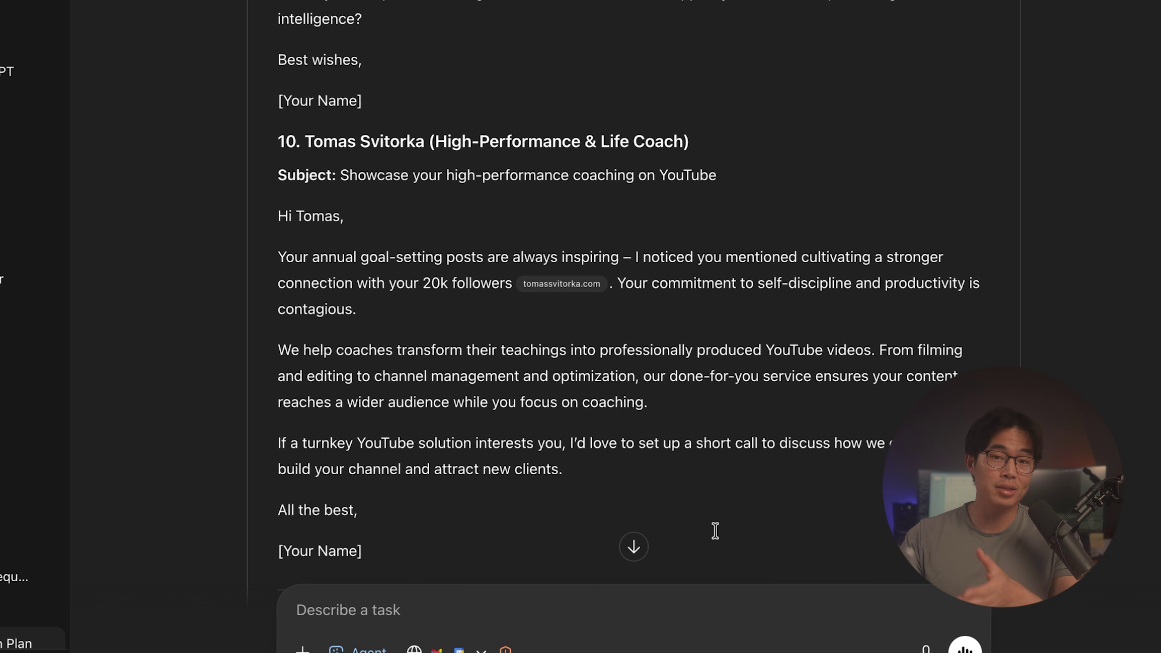
pyautogui.scroll(-8, 715, 531)
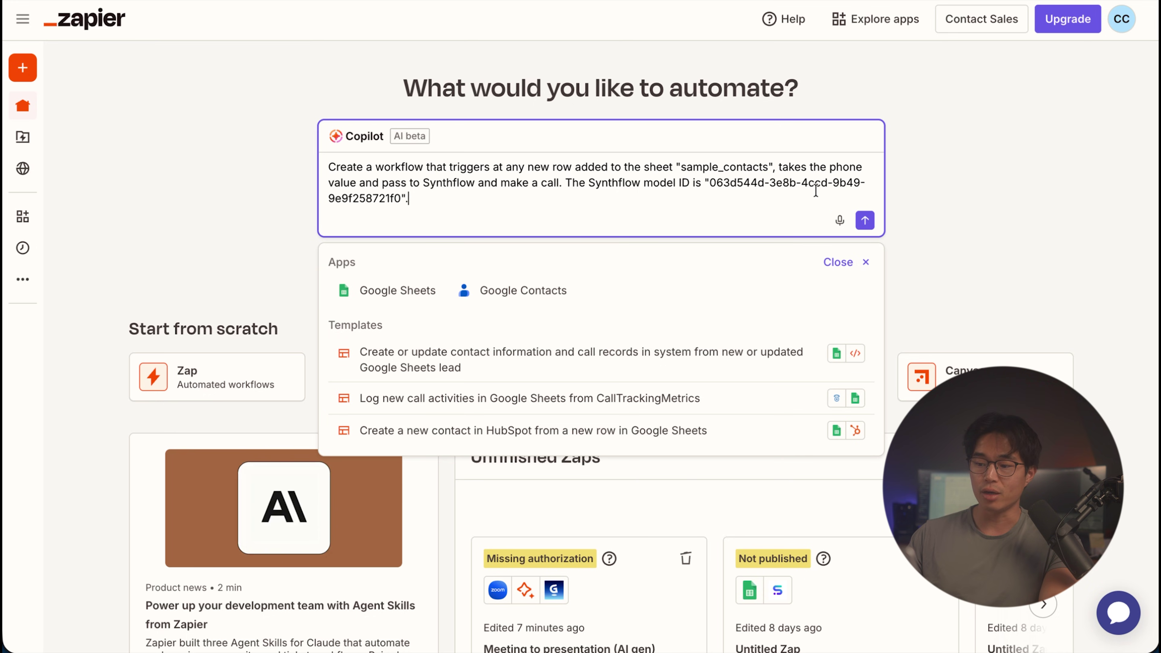
# Send the new-row-to-Synthflow-call workflow description to Zapier Copilot, then switch to sample_contacts
pyautogui.click(865, 218)
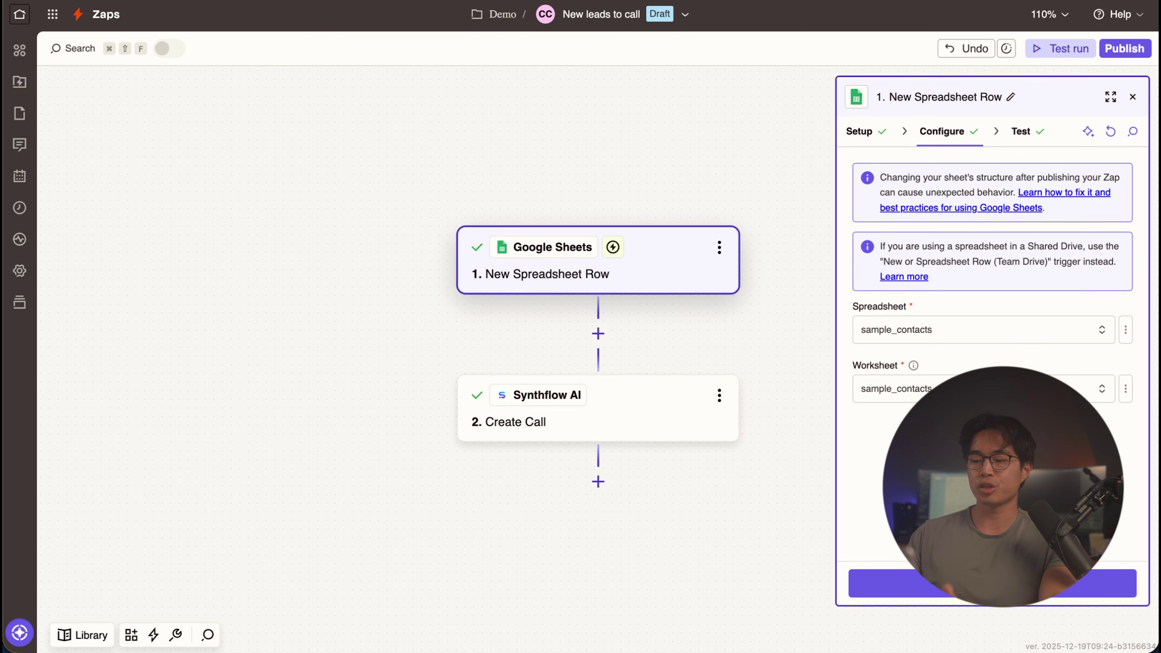
pyautogui.hotkey('ctrl', 'Tab')
# Paste a new contact into row 7 of sample_contacts, then switch to Synthflow Calls
pyautogui.hotkey('ctrl', 'v')
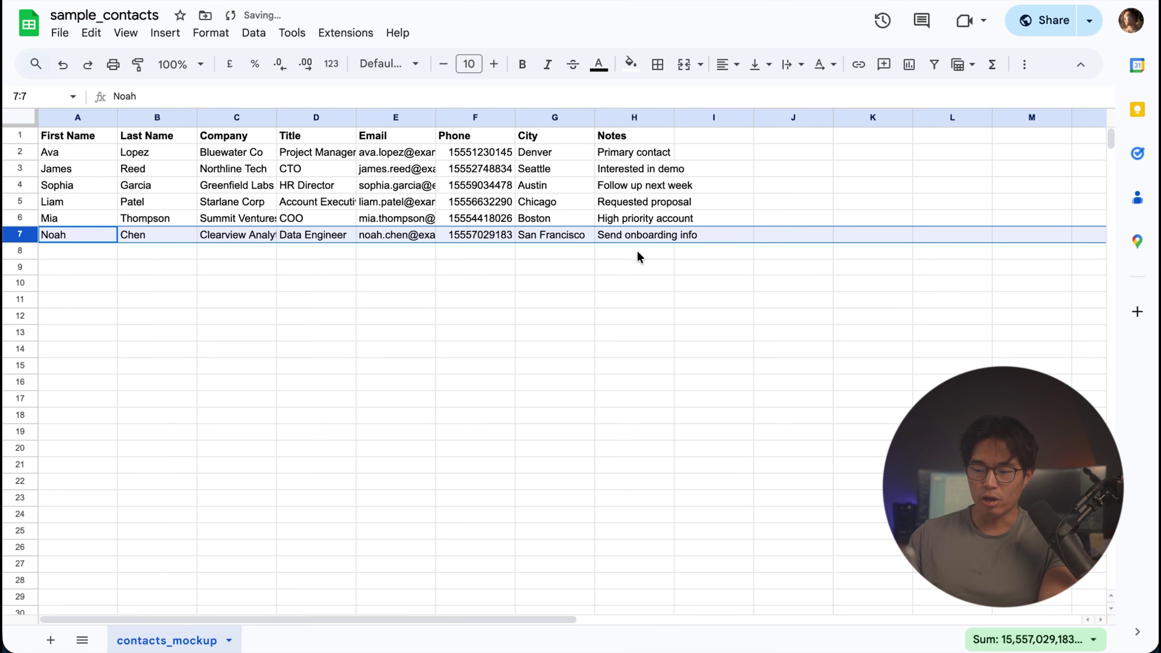
pyautogui.hotkey('ctrl', 'Tab')
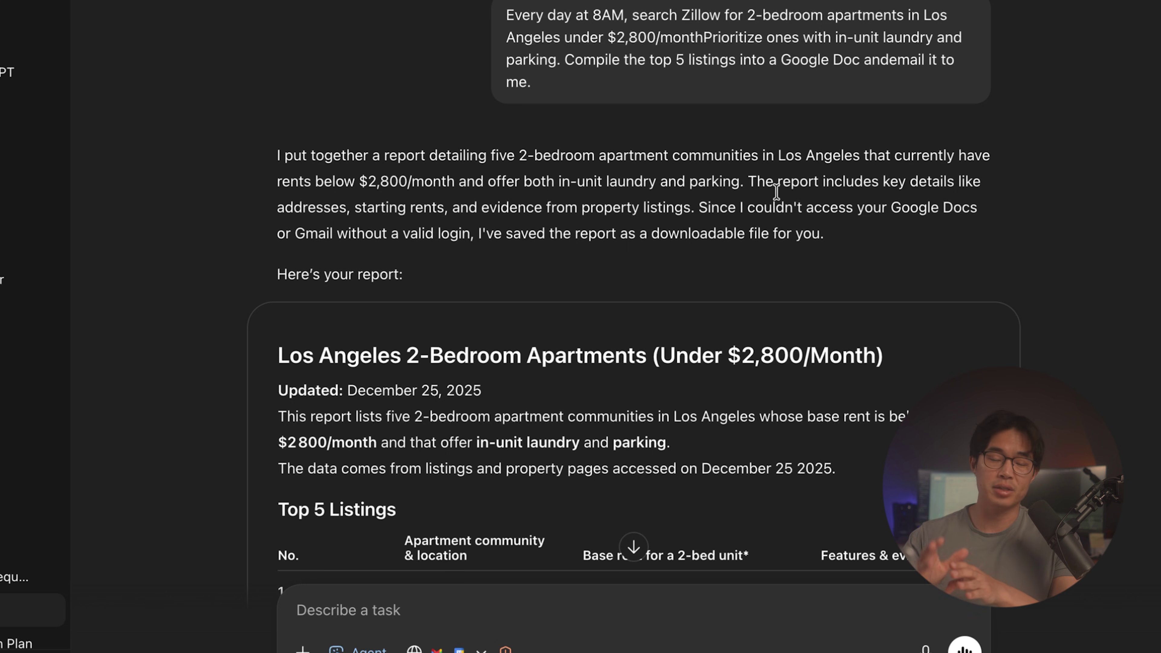
# Scroll through the Los Angeles apartment report and across its Top 5 Listings table
pyautogui.scroll(-2, 893, 204)
pyautogui.scroll(-5, 893, 204)
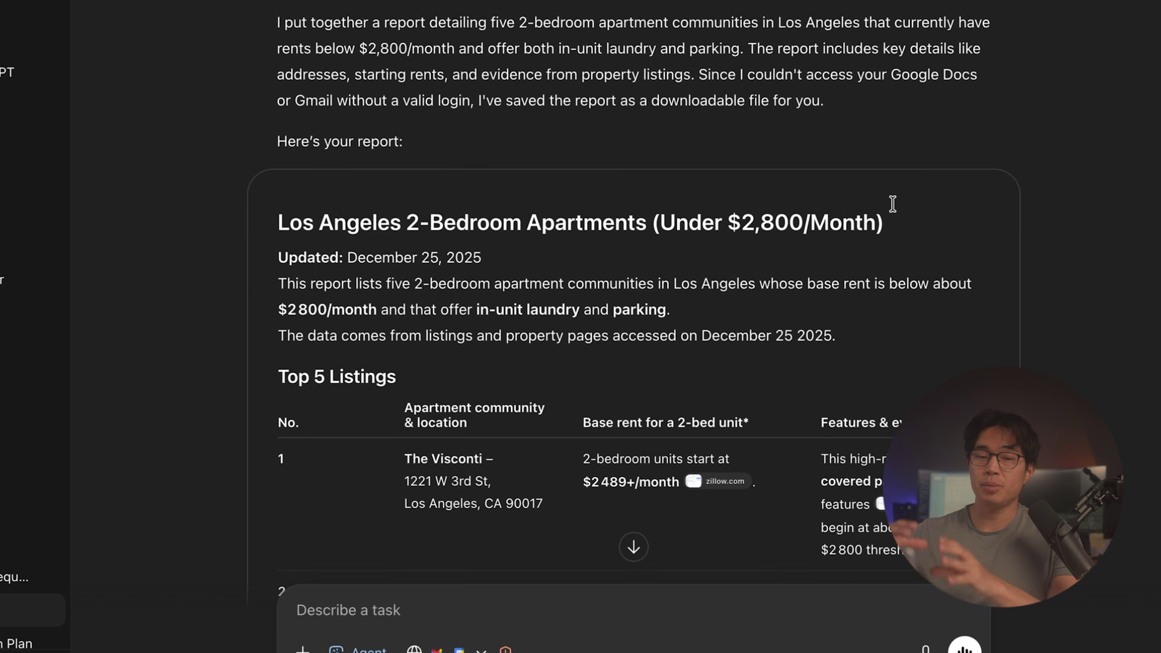
pyautogui.scroll(-10, 893, 204)
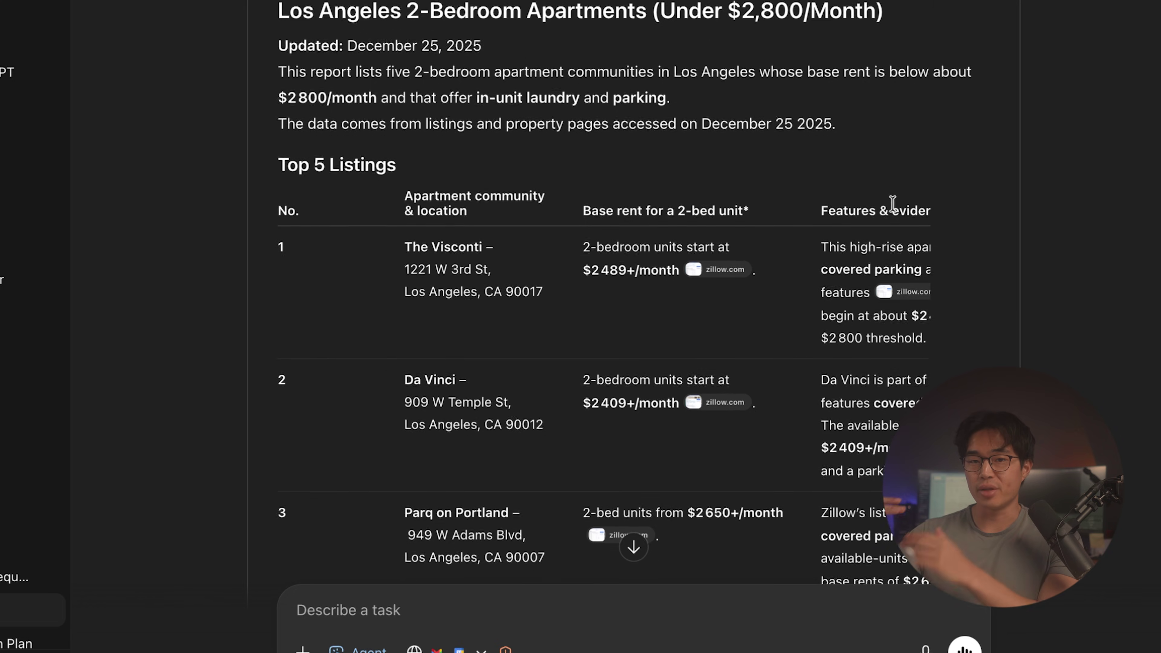
pyautogui.scroll(-10, 892, 204)
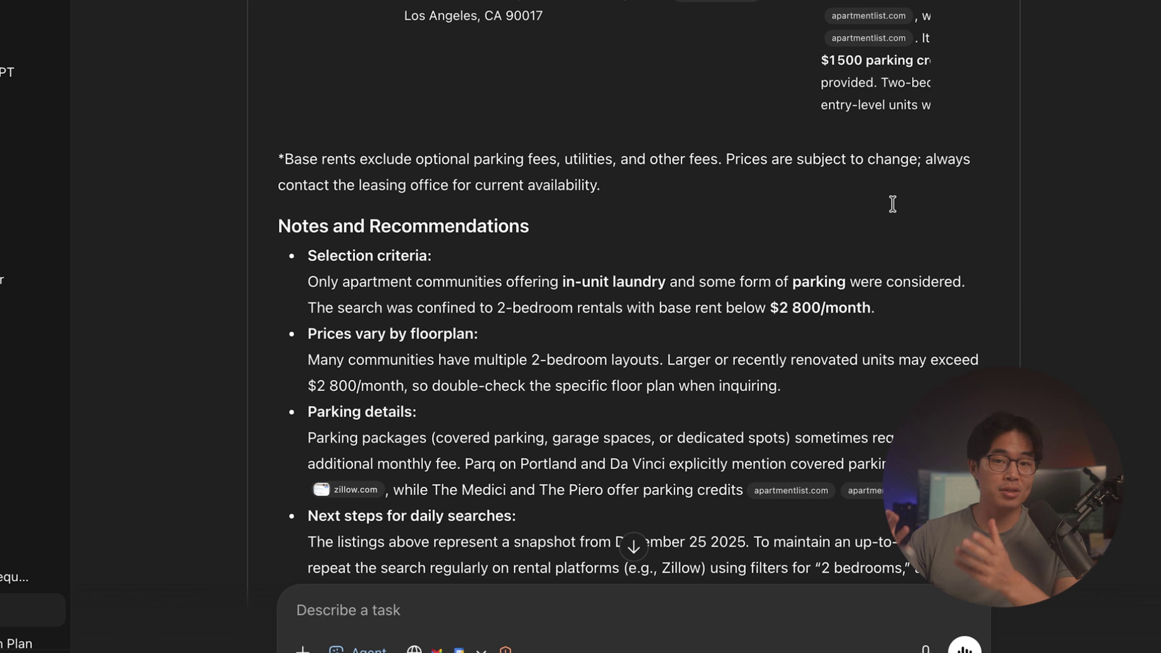
pyautogui.scroll(-3, 892, 204)
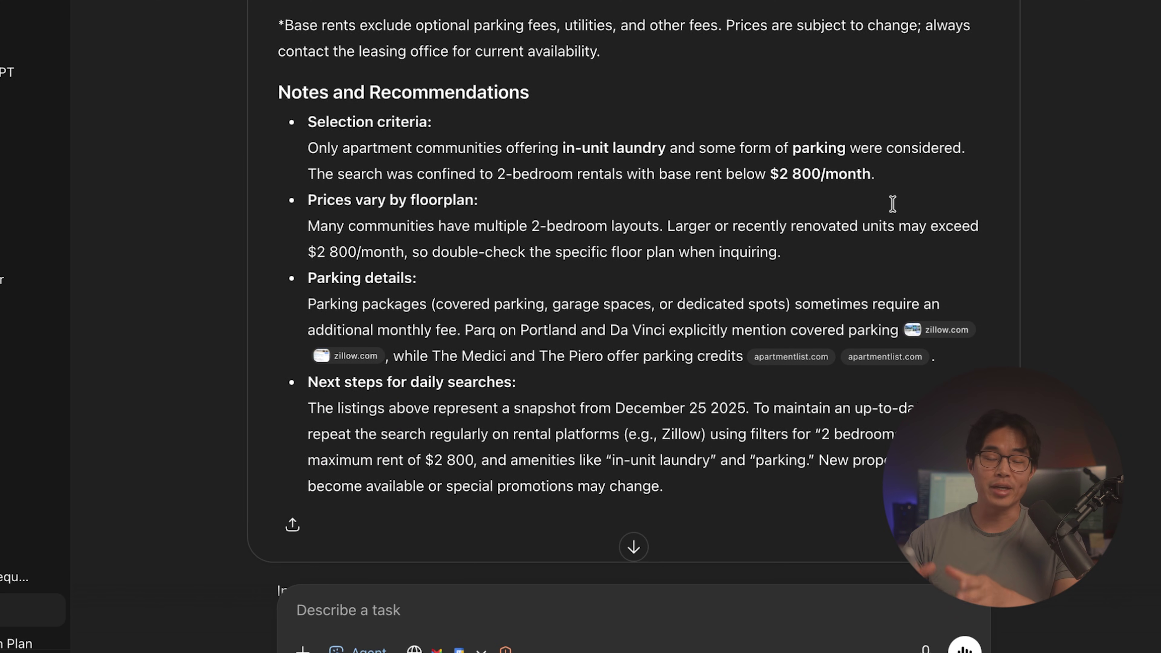
pyautogui.scroll(-5, 892, 204)
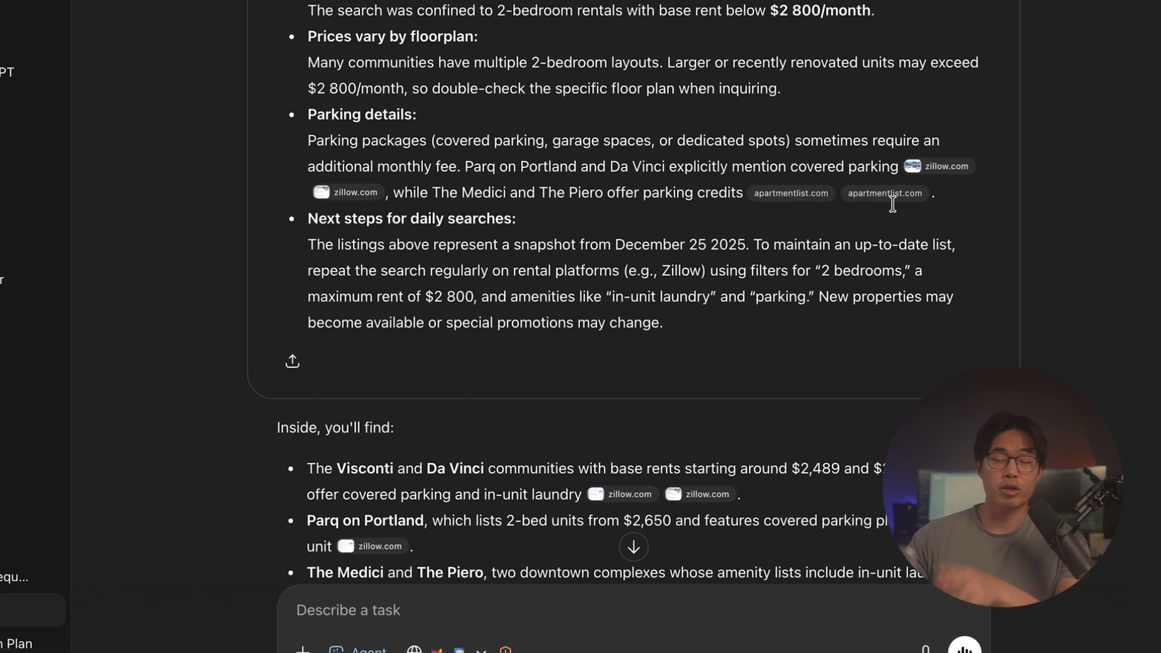
pyautogui.scroll(-8, 892, 204)
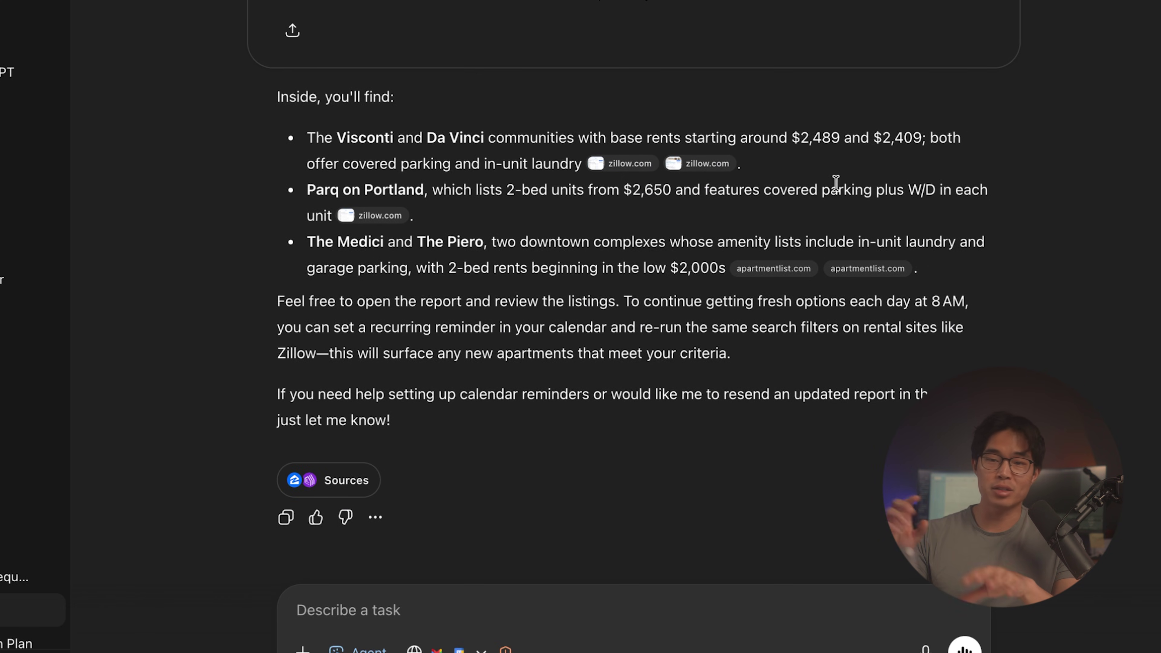
pyautogui.scroll(10, 218, 159)
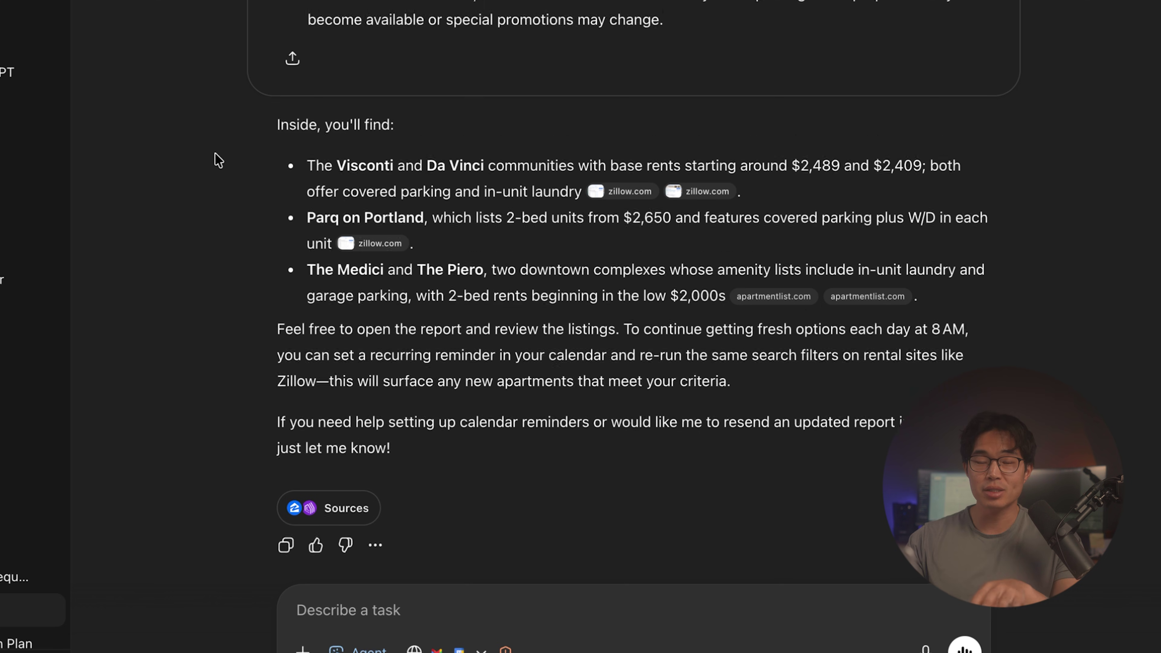
pyautogui.scroll(14, 219, 159)
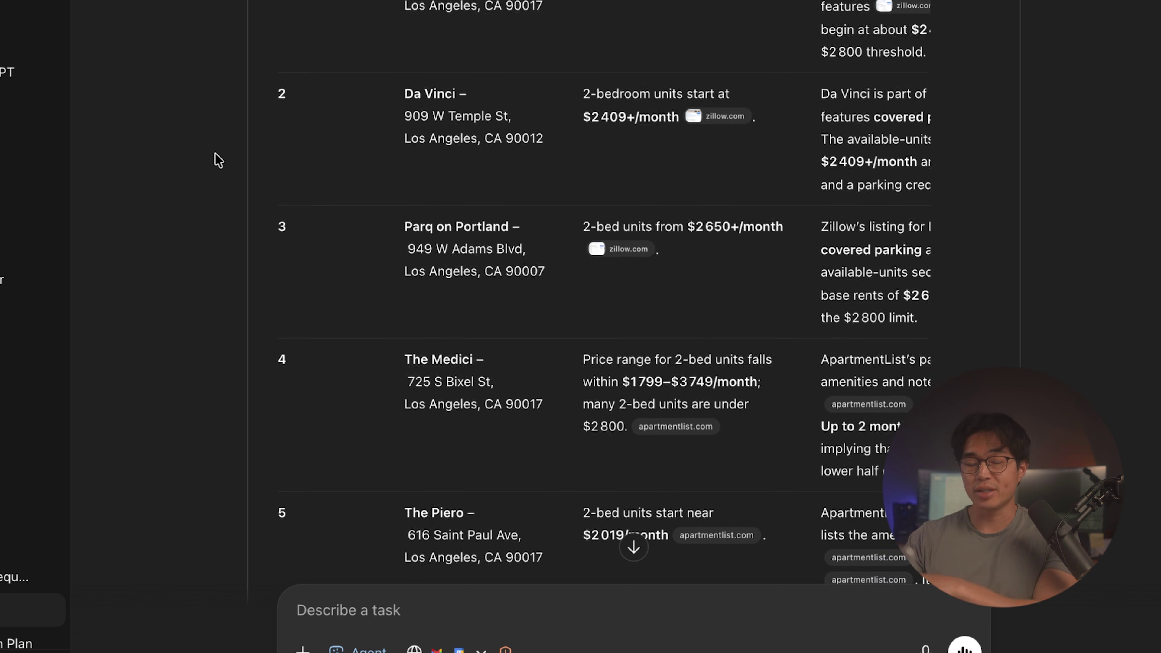
pyautogui.scroll(-1, 218, 159)
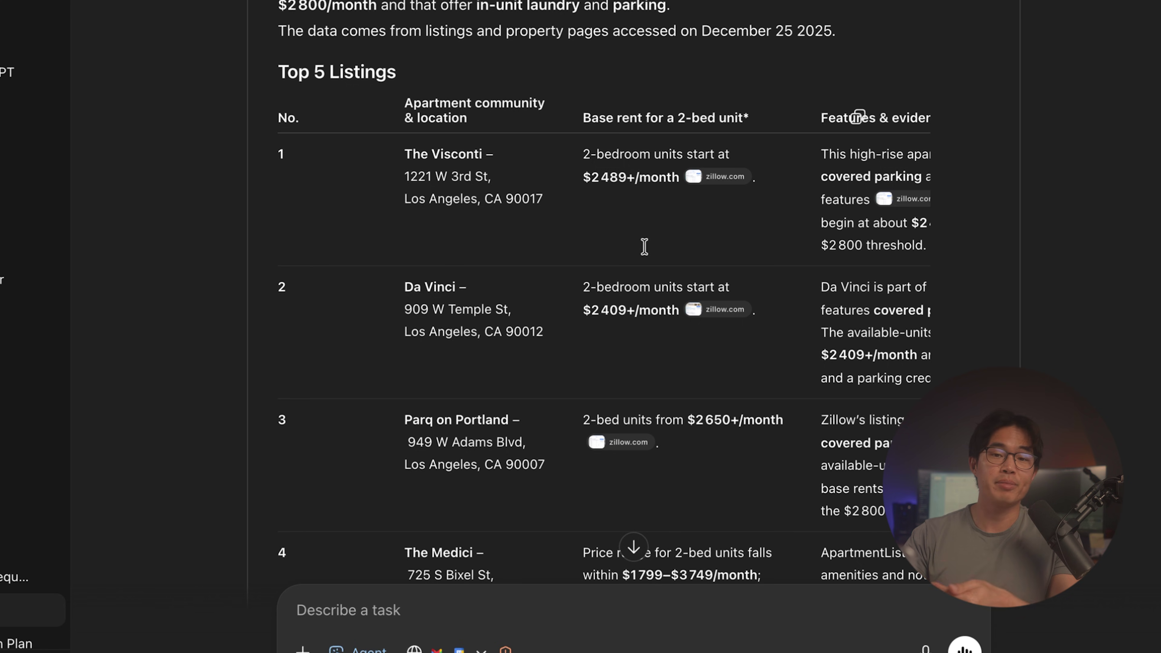
pyautogui.hscroll(5, 644, 247)
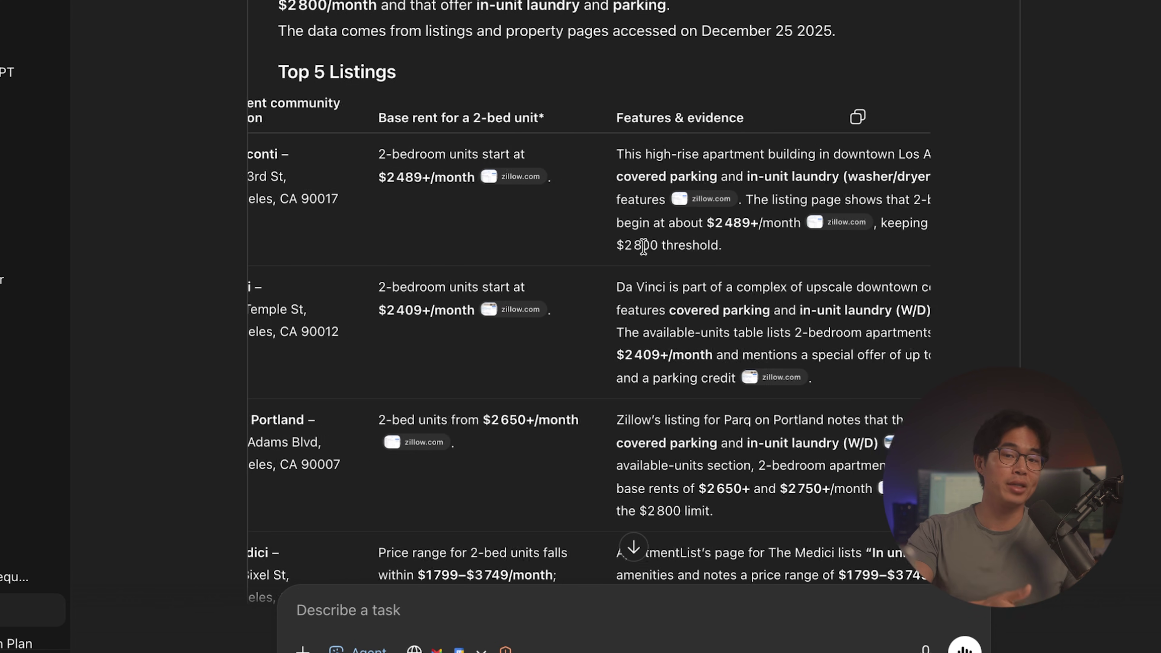
pyautogui.hscroll(4, 608, 249)
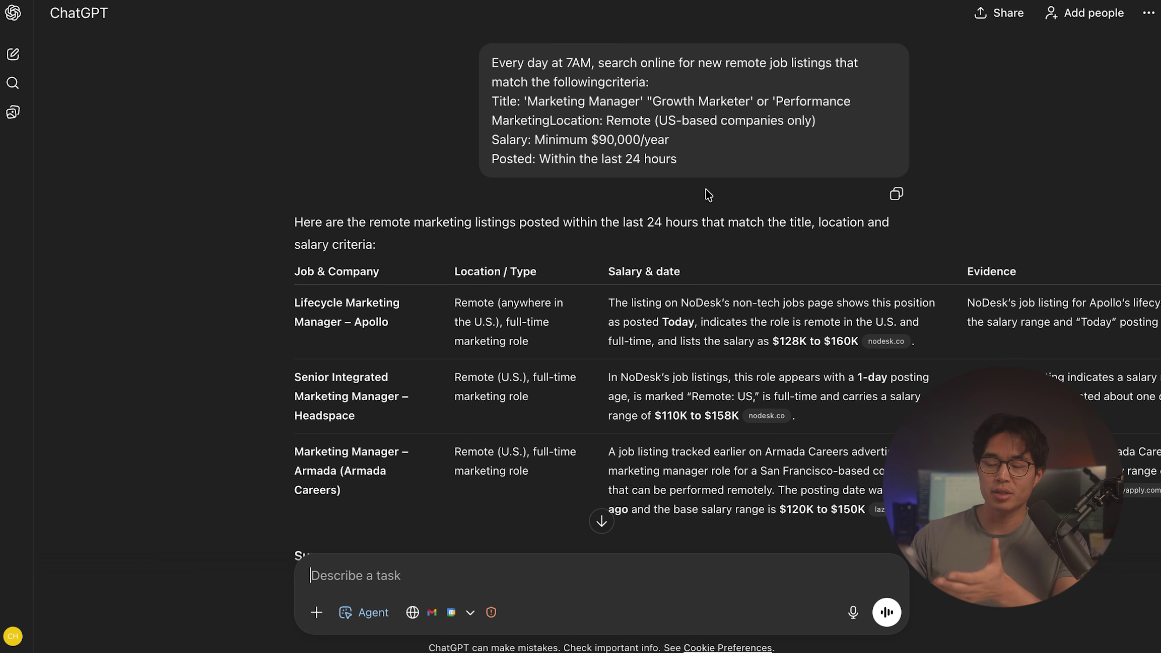
# Scroll through the remote marketing job listings table and its summary
pyautogui.scroll(-5, 708, 195)
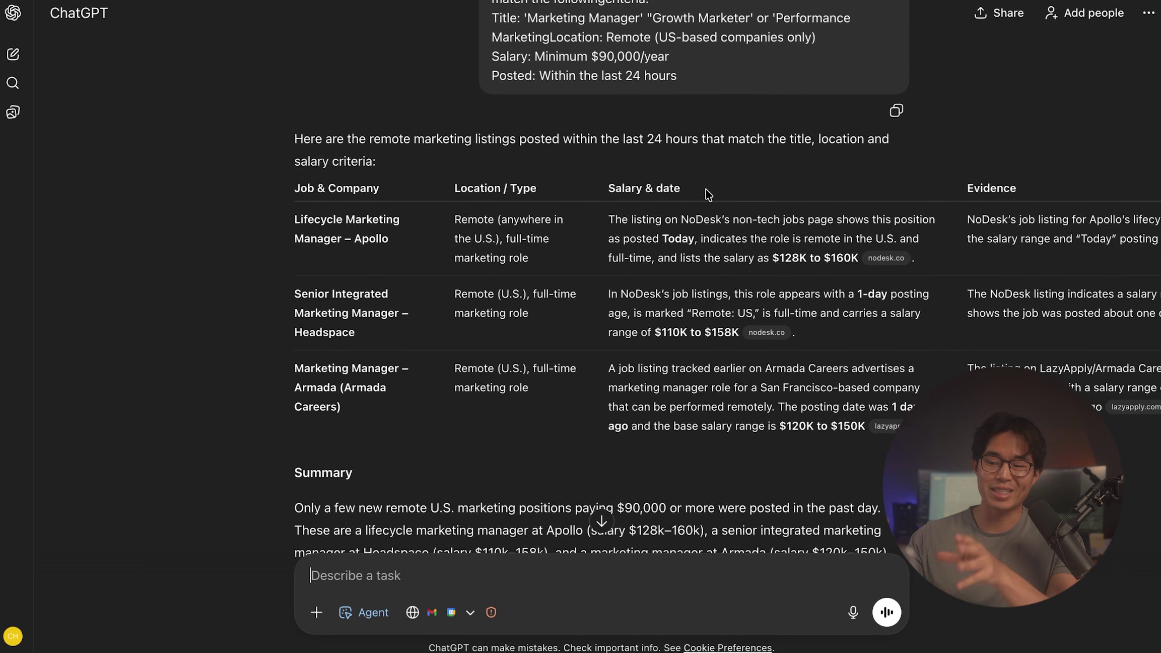
pyautogui.scroll(-3, 707, 194)
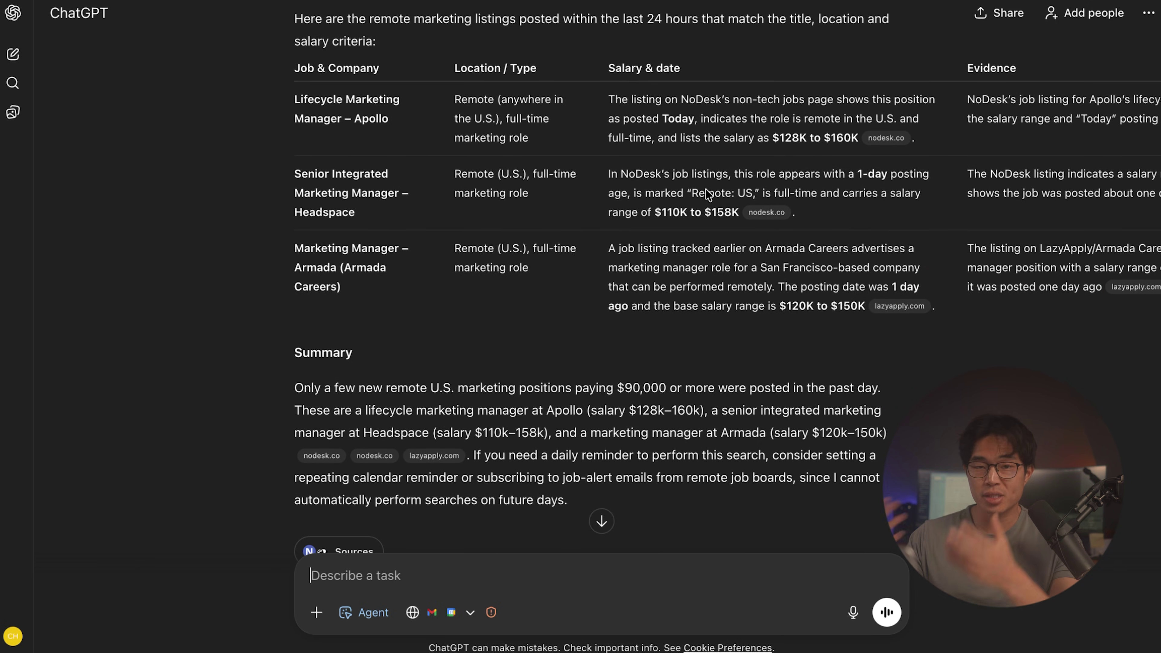
pyautogui.hscroll(5, 705, 189)
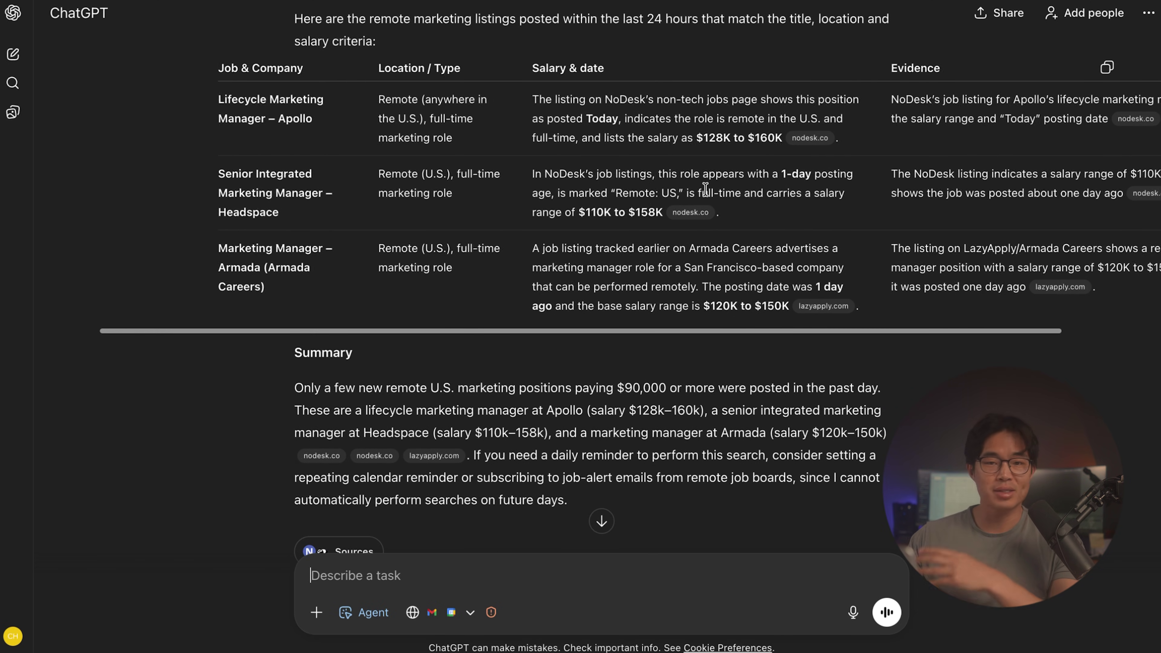
pyautogui.hscroll(3, 705, 189)
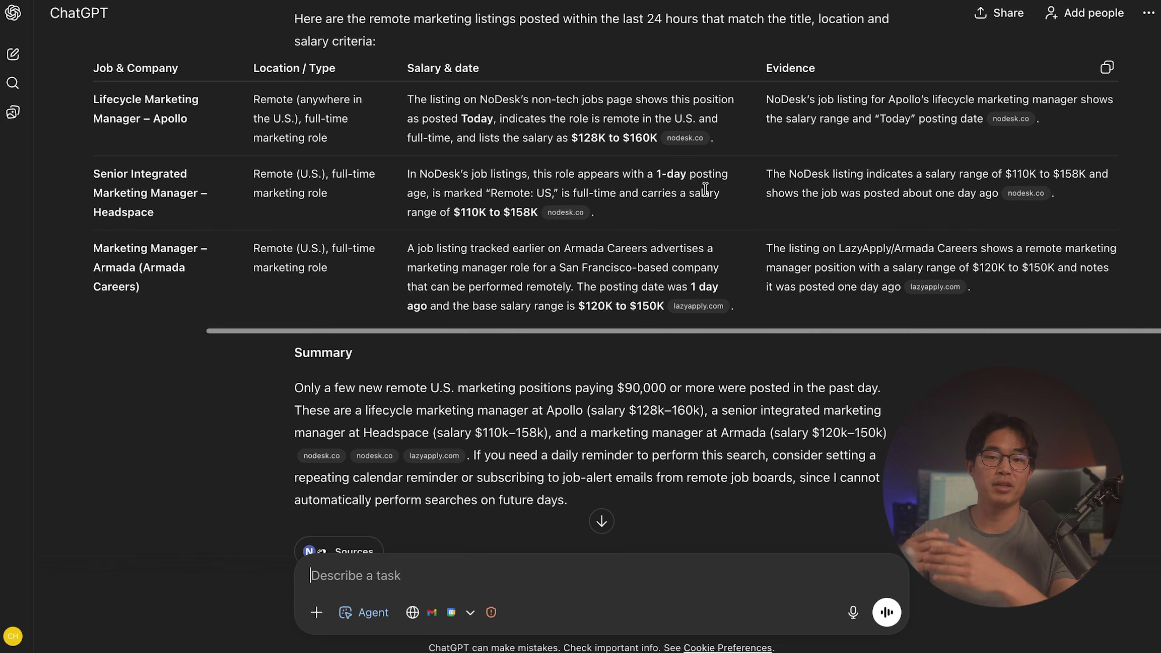
pyautogui.scroll(-2, 705, 189)
pyautogui.scroll(-2, 705, 189)
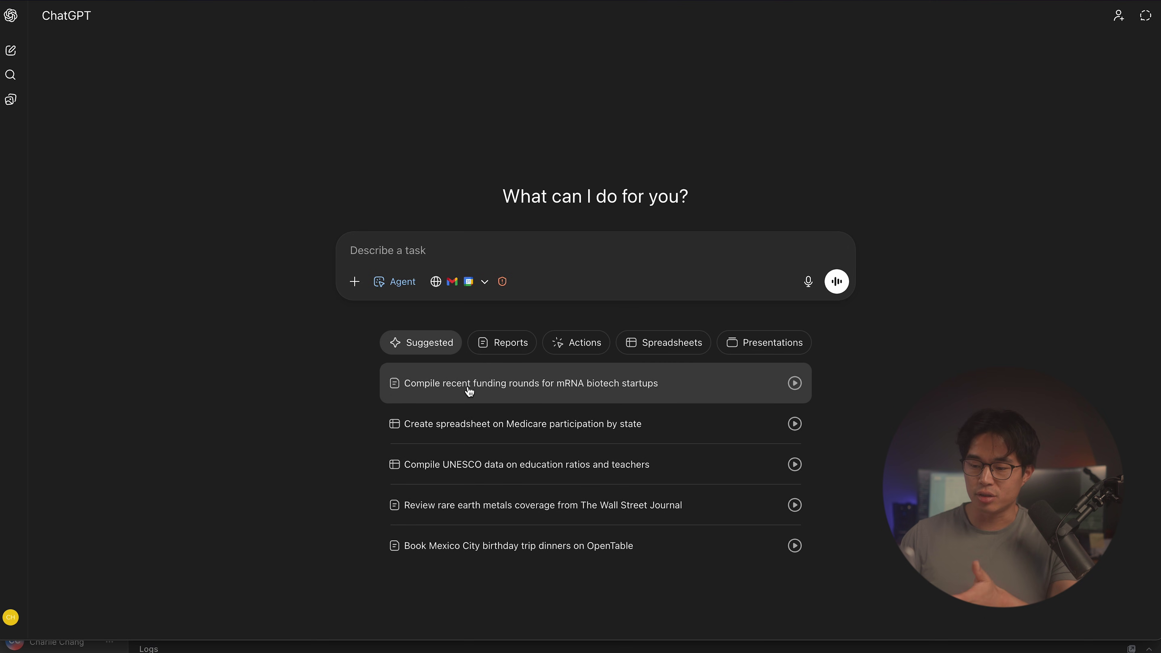
# Switch the suggested agent tasks to the Reports category
pyautogui.click(511, 348)
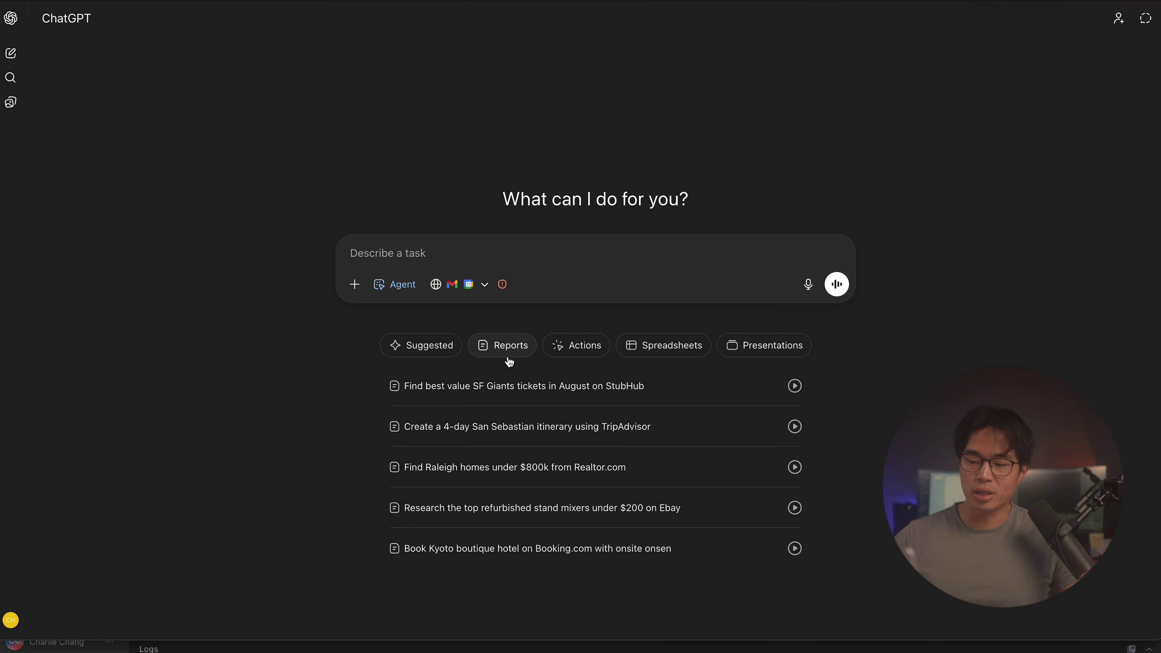
pyautogui.click(509, 358)
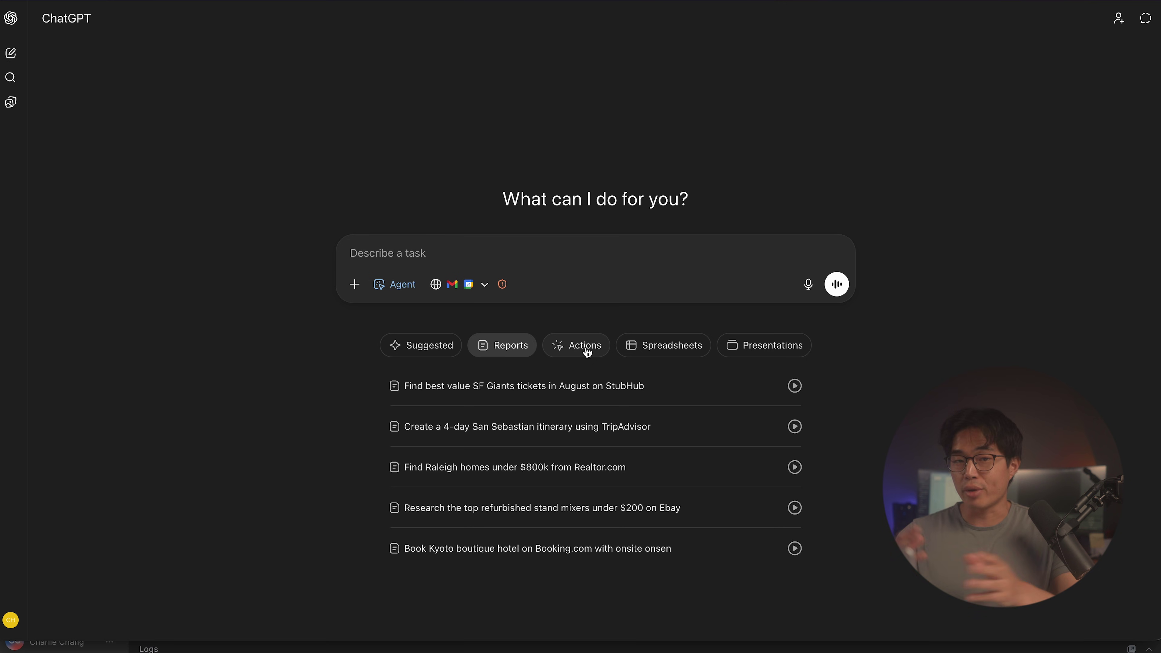